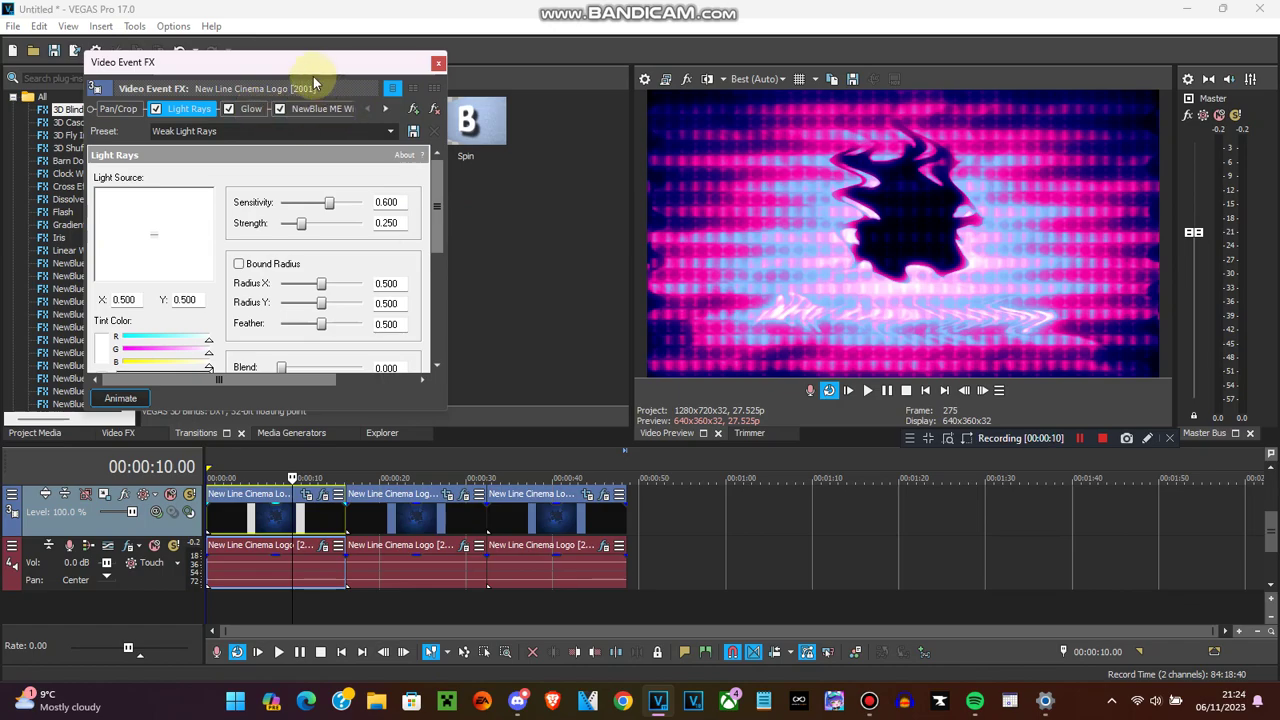
- Examine the Glow, NewBlue ME Wiggle and Swirl settings in the first clip's video effects chain
{"action": "left_click", "coordinate": [252, 109]}
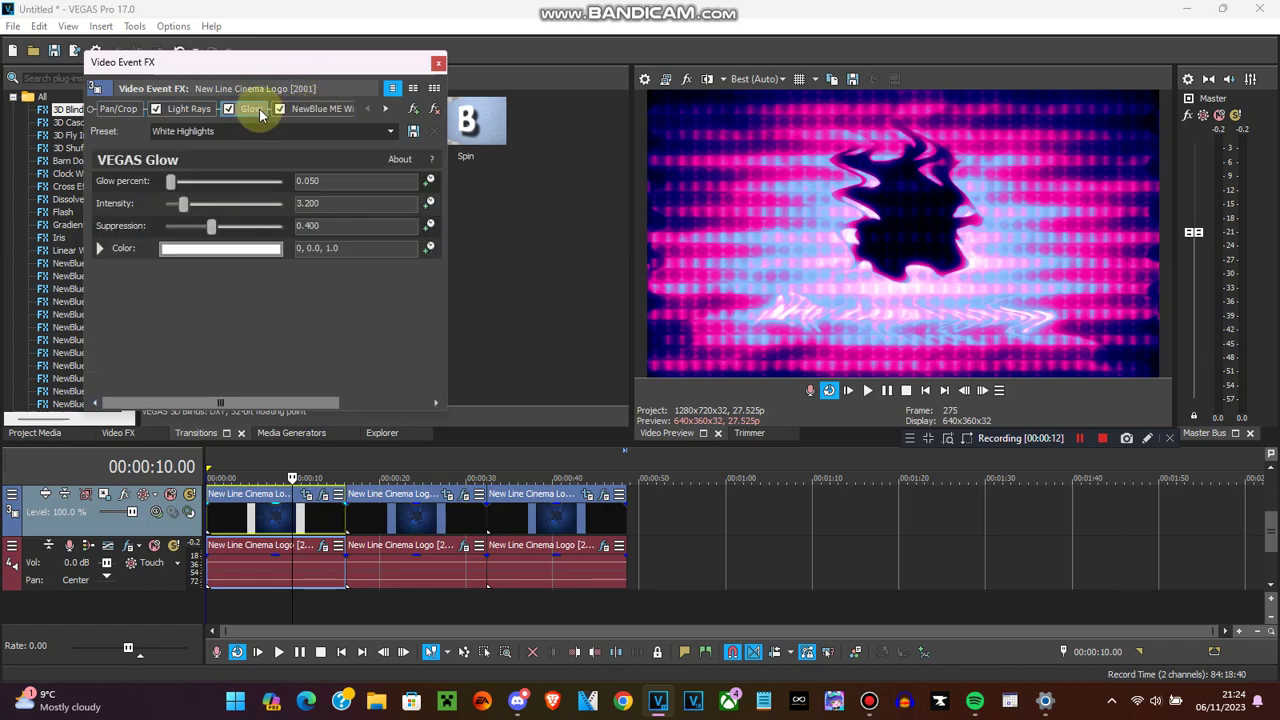
{"action": "left_click", "coordinate": [310, 108]}
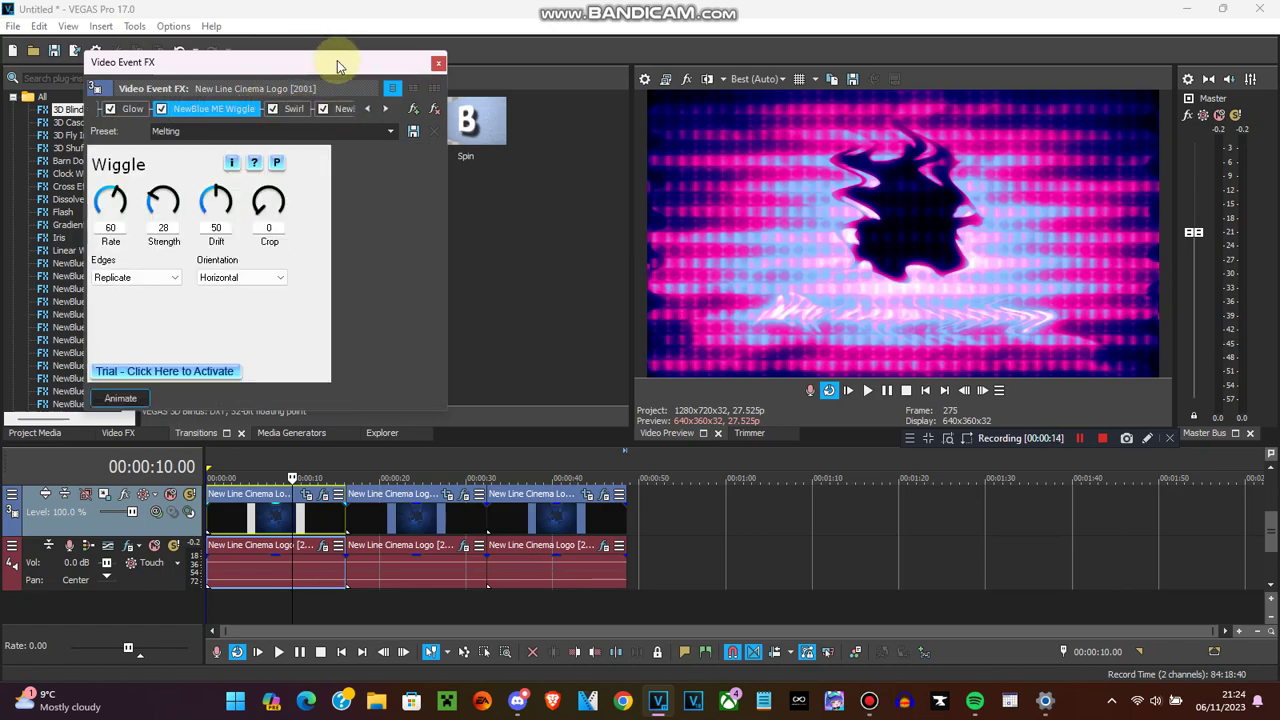
{"action": "left_click", "coordinate": [296, 110]}
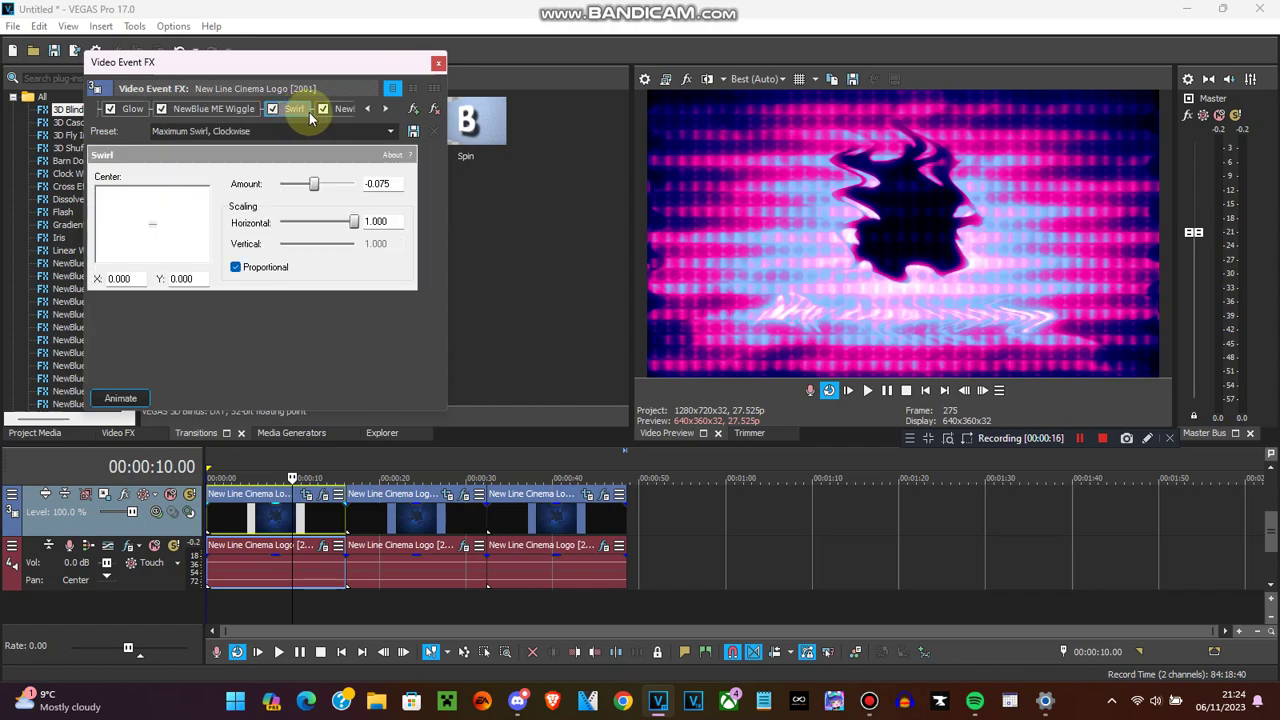
{"action": "left_click", "coordinate": [343, 110]}
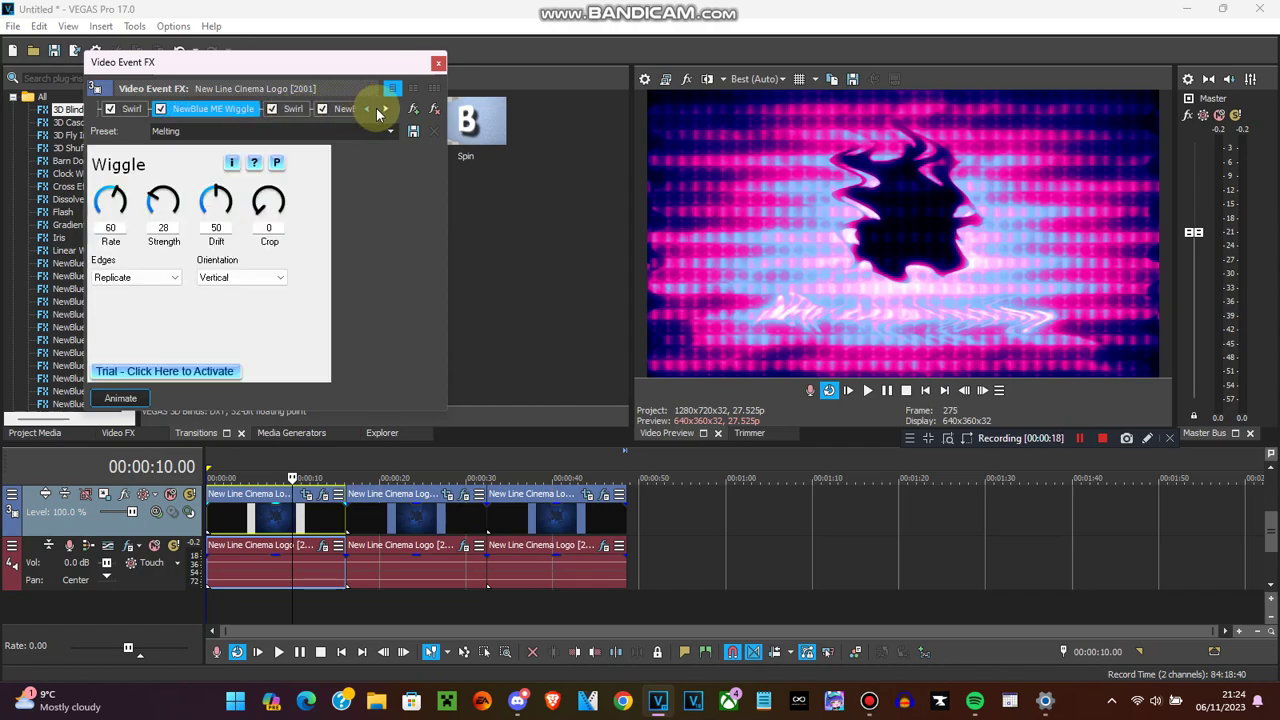
{"action": "left_click", "coordinate": [297, 112]}
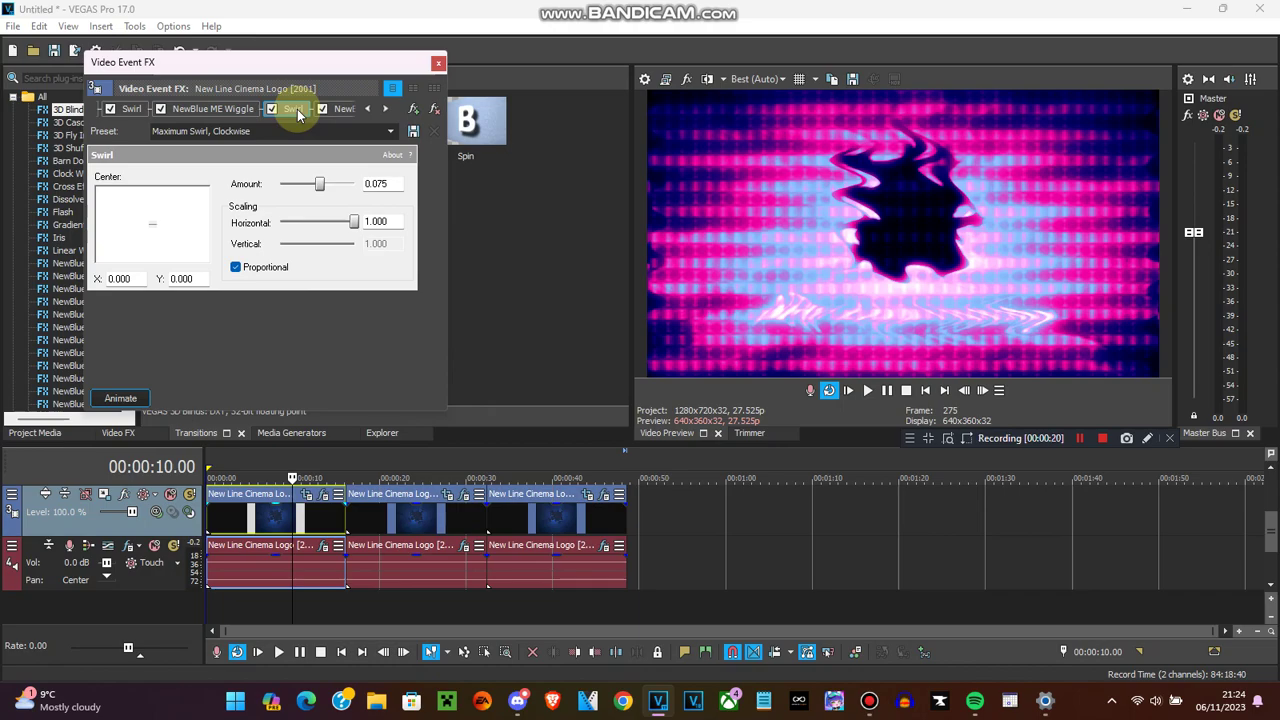
{"action": "left_click", "coordinate": [343, 110]}
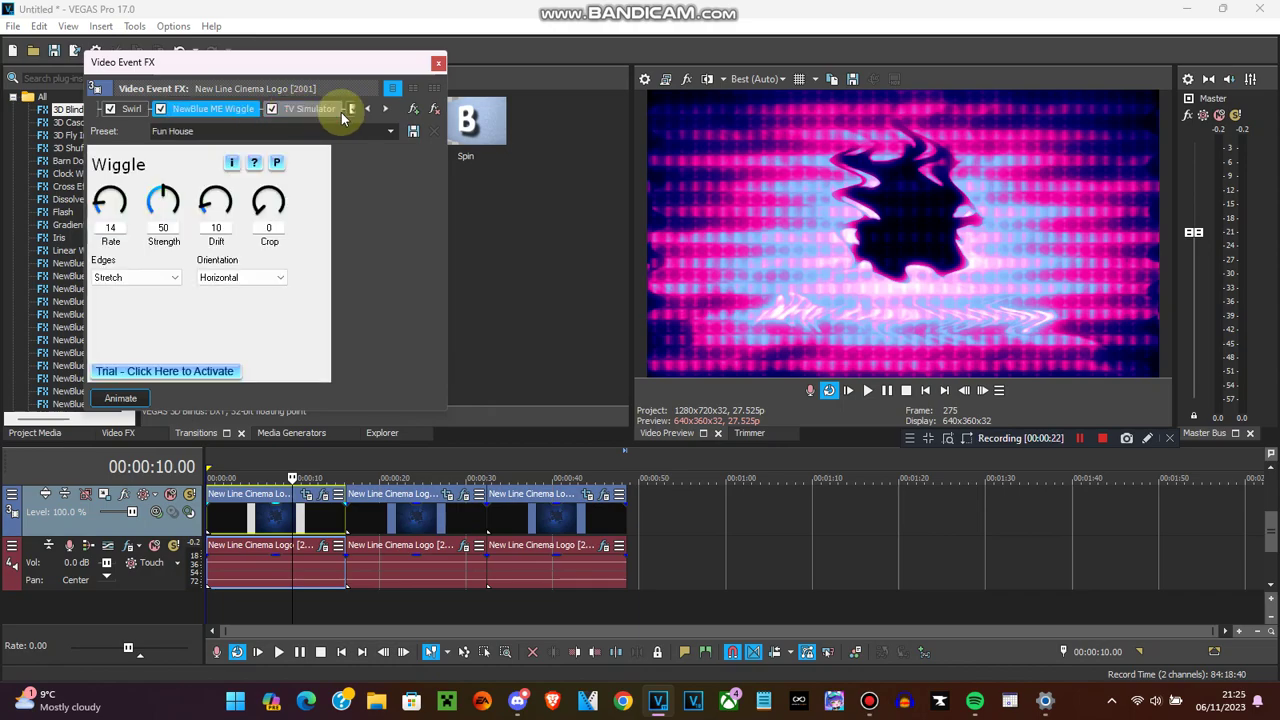
- Name the preset of the first clip's TV Simulator effect "Crackup V6"
{"action": "left_click", "coordinate": [338, 110]}
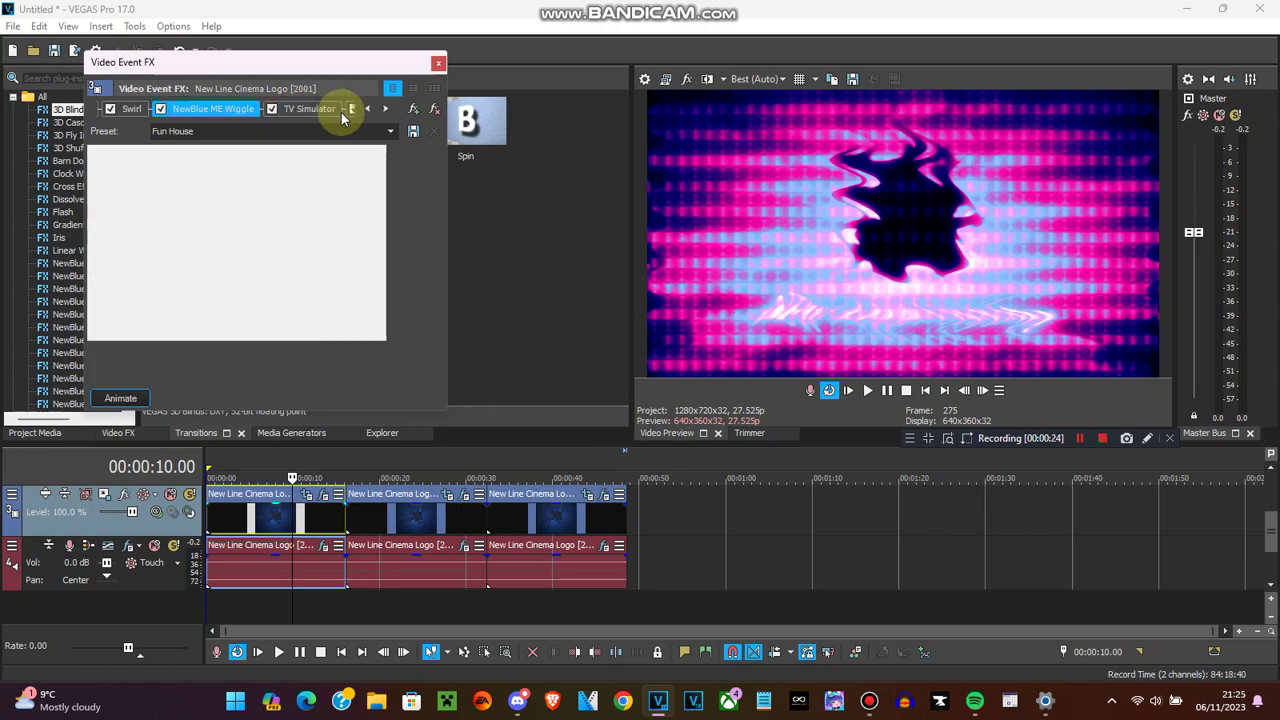
{"action": "left_click", "coordinate": [317, 131]}
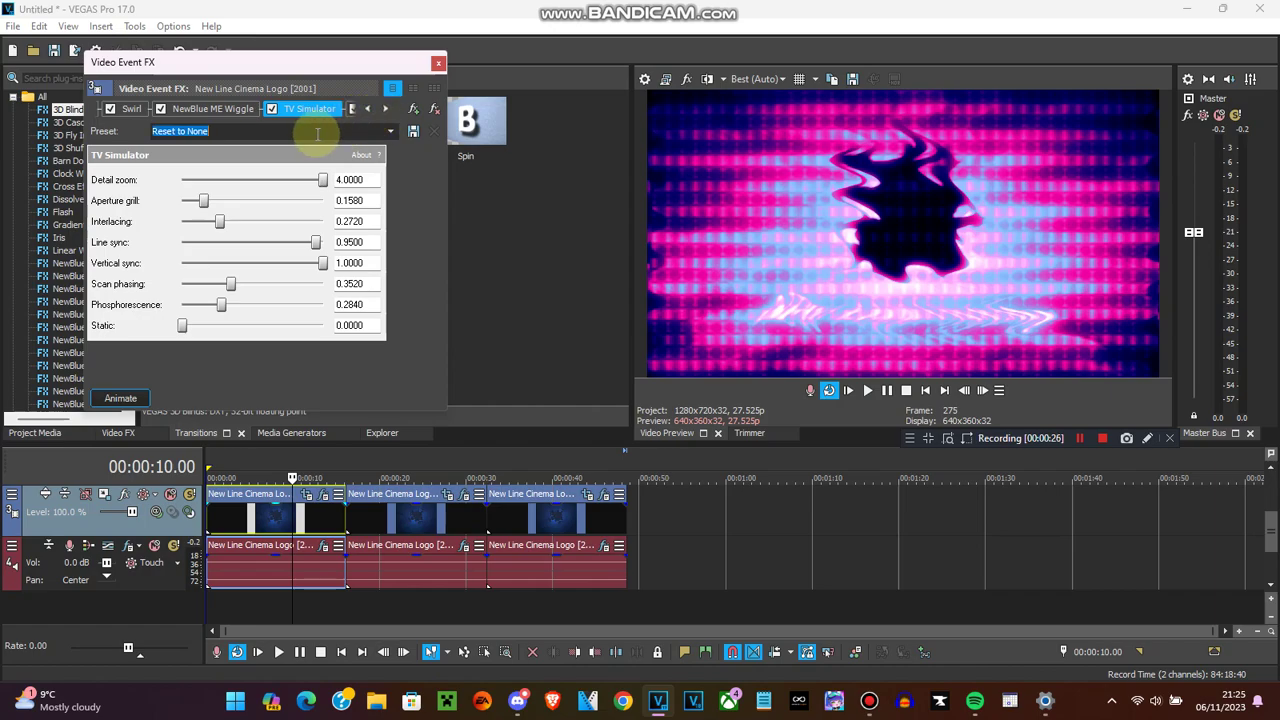
{"action": "type", "text": "Crack"}
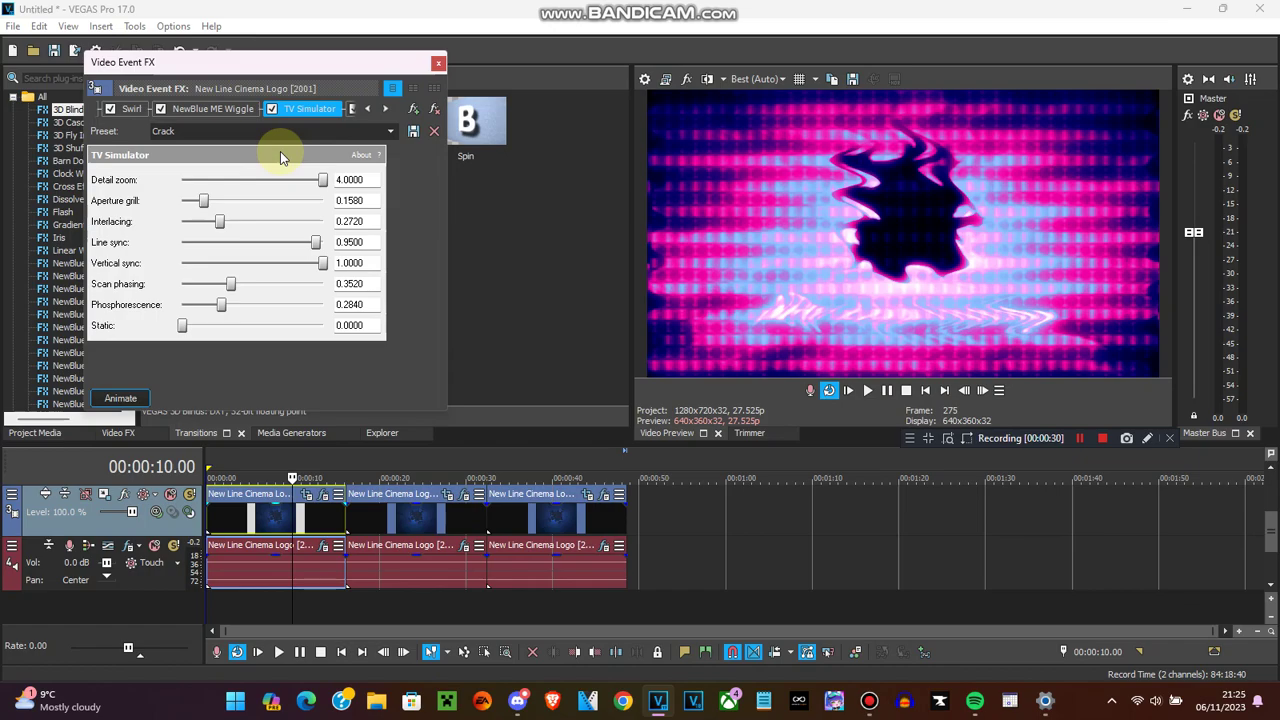
{"action": "type", "text": "up V6"}
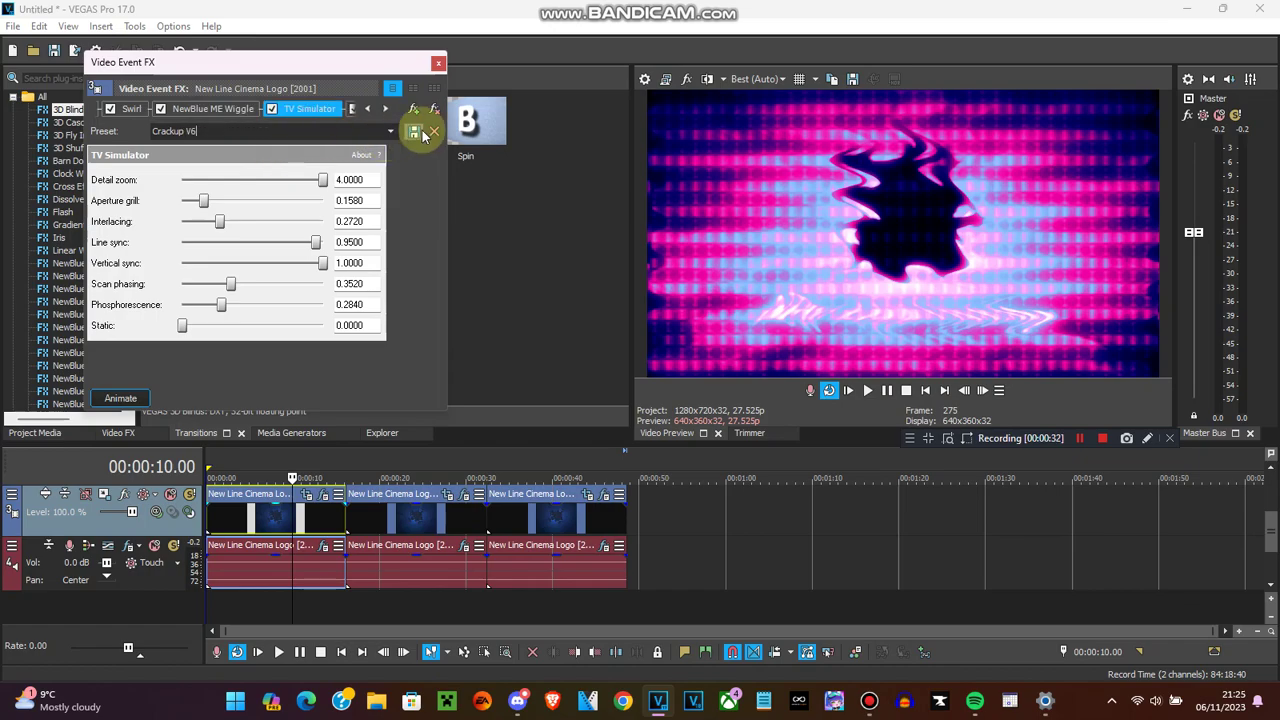
- Examine the first clip's Unsharp Mask and Dream Glow settings and the colour values of each Gradient Map point
{"action": "left_click", "coordinate": [385, 108]}
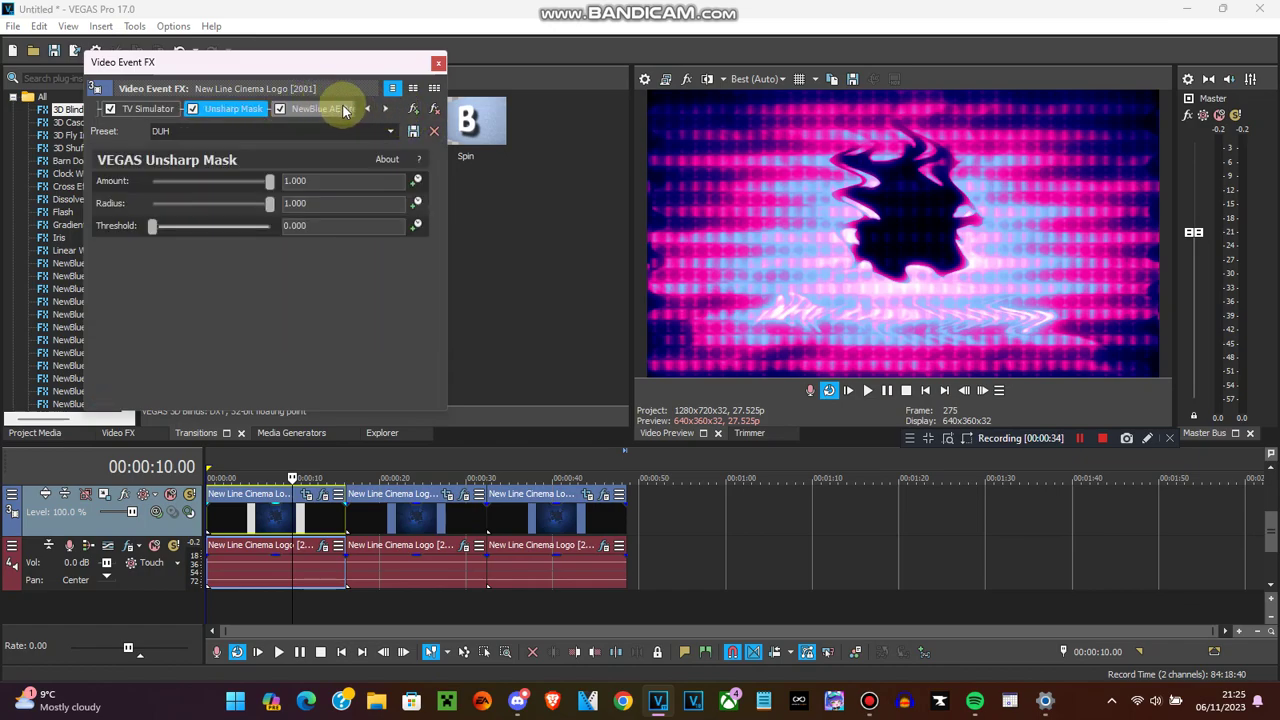
{"action": "left_click", "coordinate": [340, 109]}
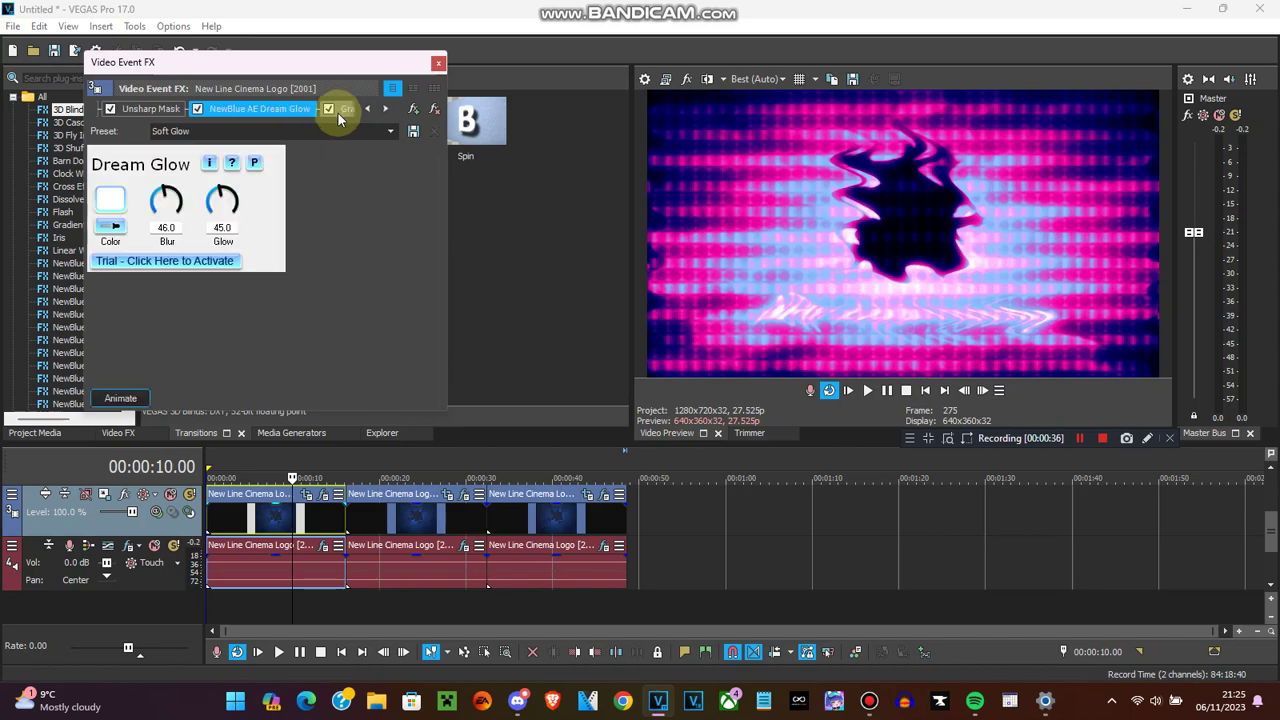
{"action": "left_click", "coordinate": [343, 110]}
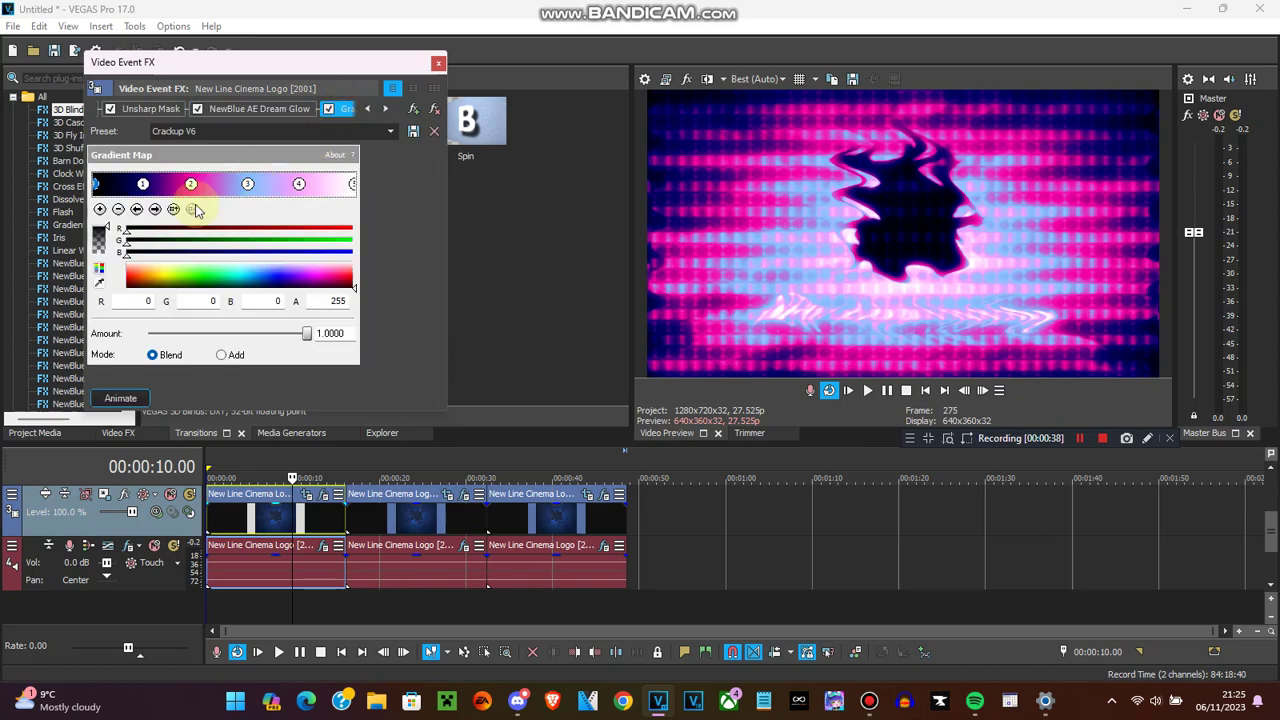
{"action": "left_click", "coordinate": [156, 209]}
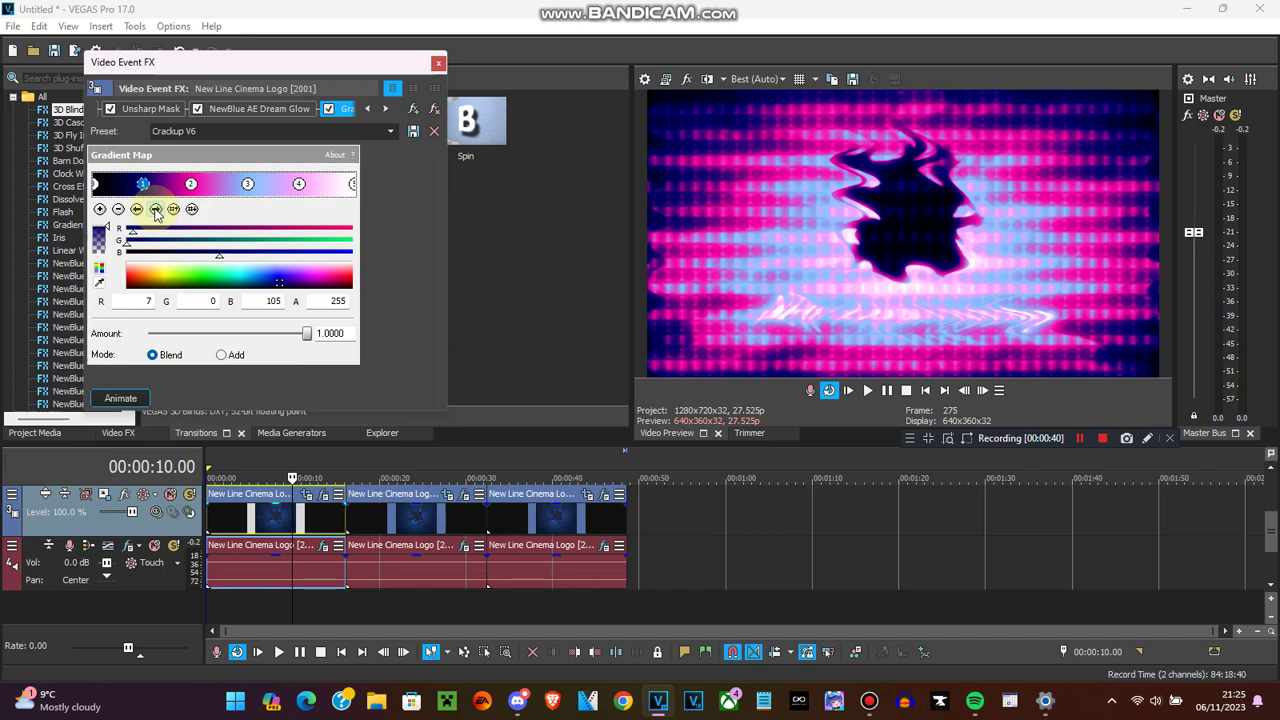
{"action": "left_click", "coordinate": [156, 209]}
{"action": "left_click", "coordinate": [156, 209]}
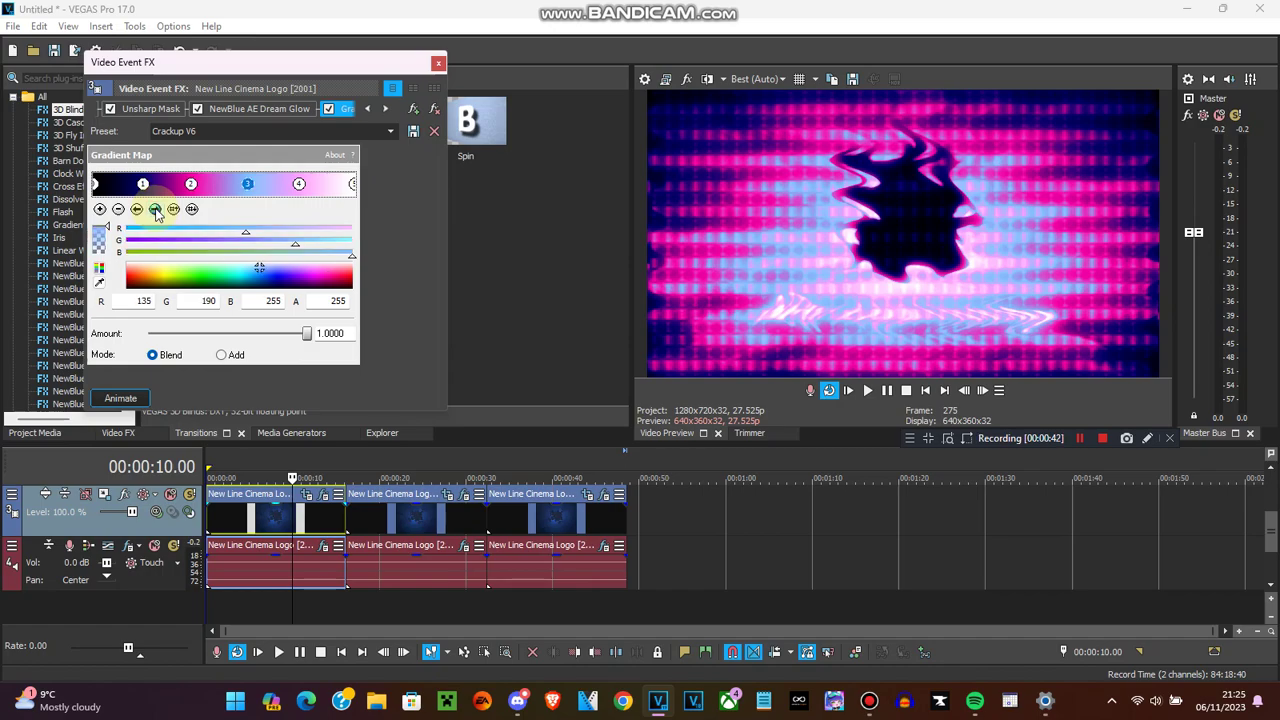
{"action": "left_click", "coordinate": [156, 209]}
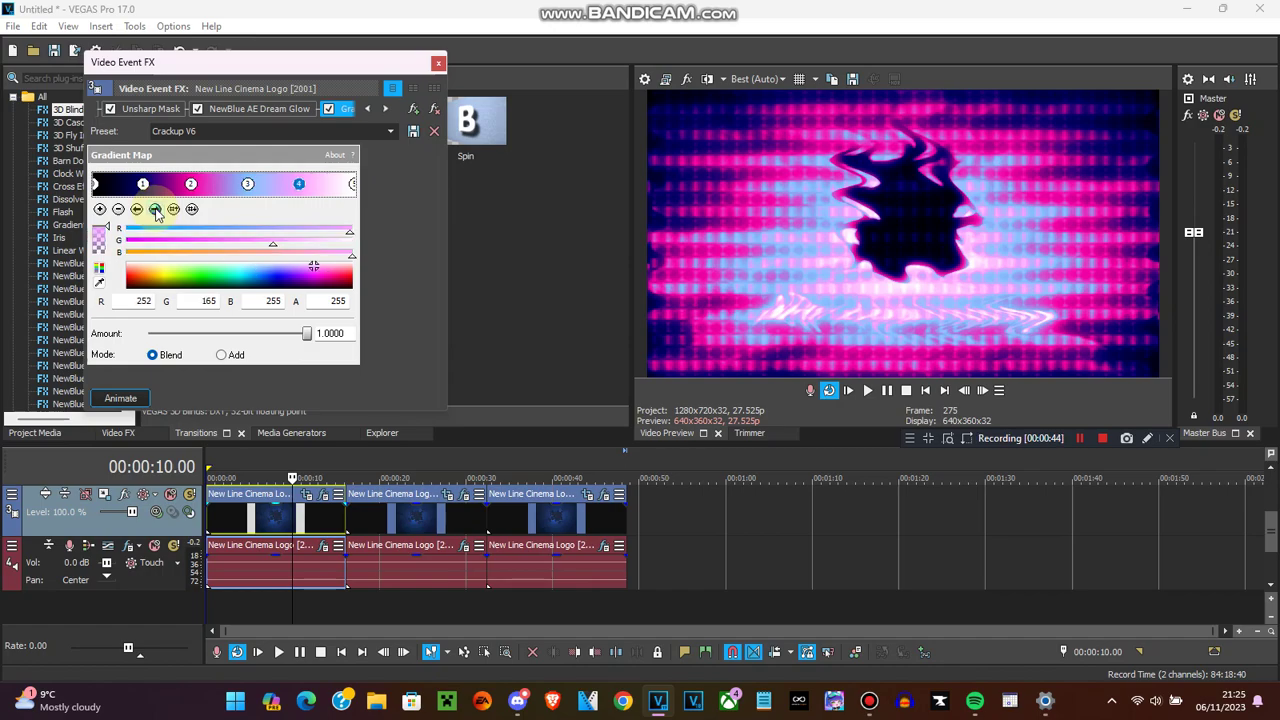
{"action": "left_click", "coordinate": [156, 209]}
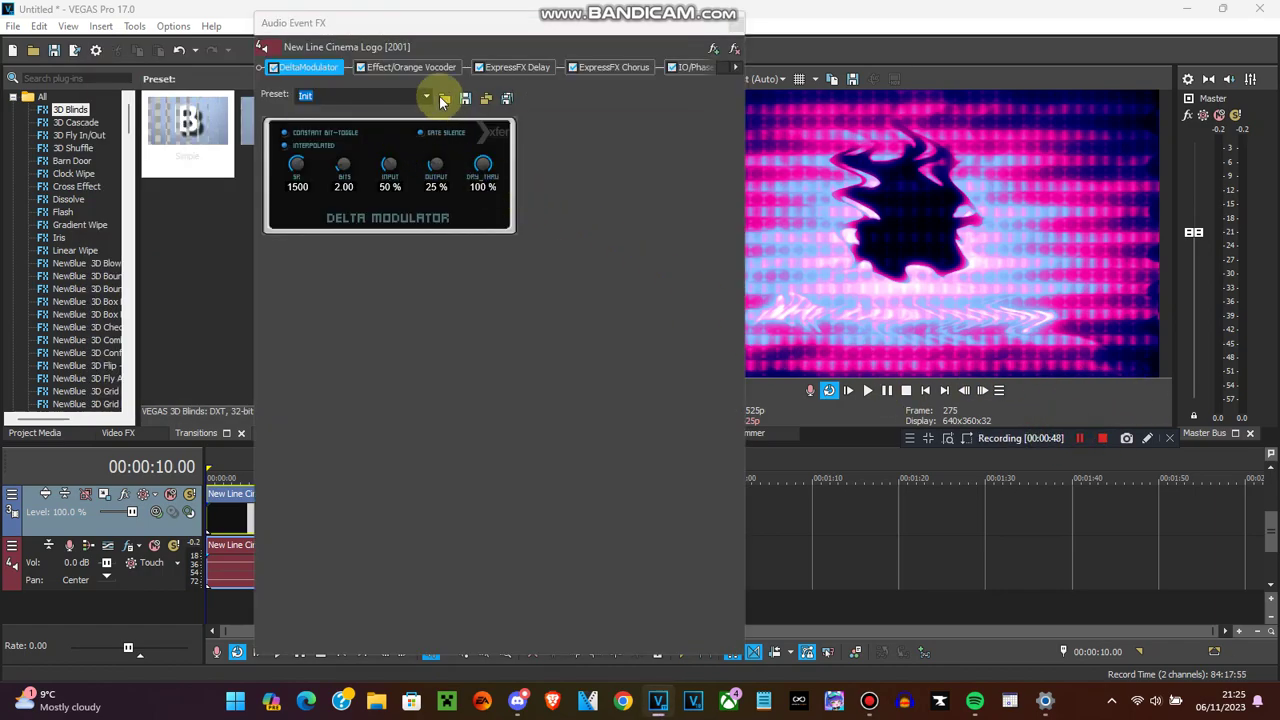
- Load the preset file Mythologyup V1.fxp into the DeltaModulator effect on the first clip's audio
{"action": "left_click", "coordinate": [443, 98]}
{"action": "left_click", "coordinate": [443, 210]}
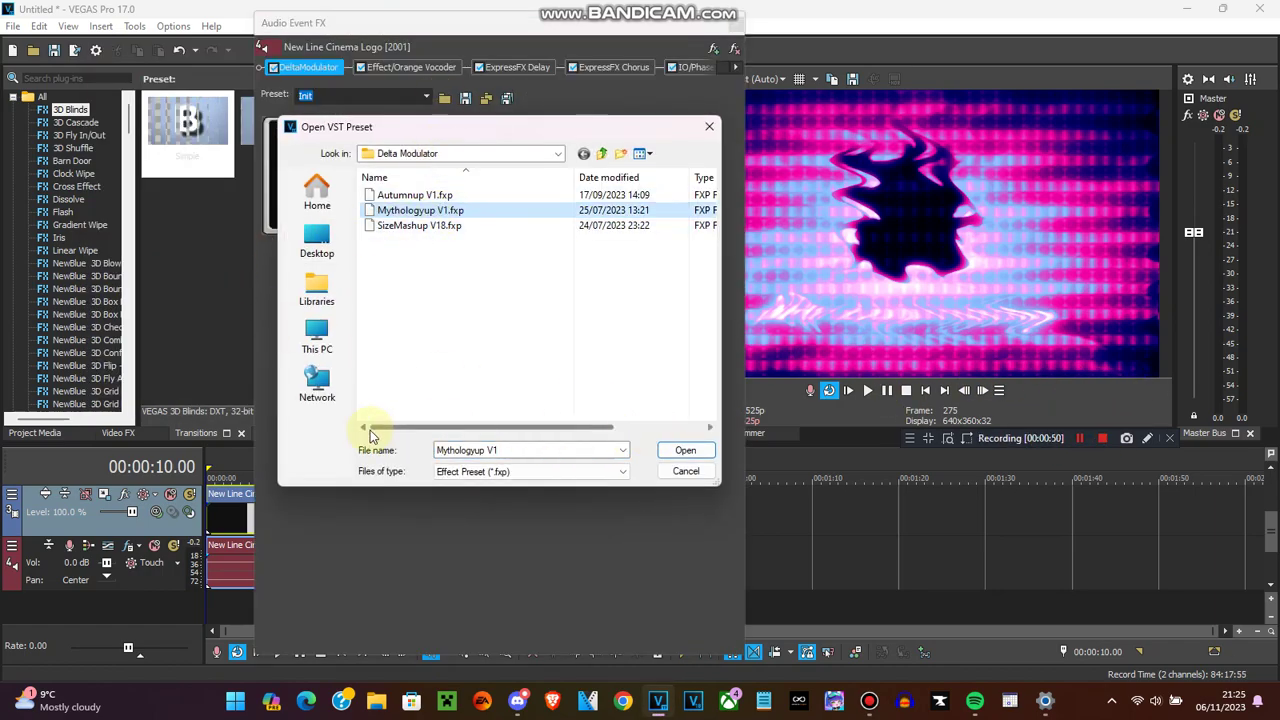
{"action": "left_click", "coordinate": [685, 450]}
- Examine the first clip's audio effects from Orange Vocoder through ExpressFX Delay, Chorus, IO/Phaser and Amplitude Modulation to tb_grumblebum
{"action": "left_click", "coordinate": [430, 70]}
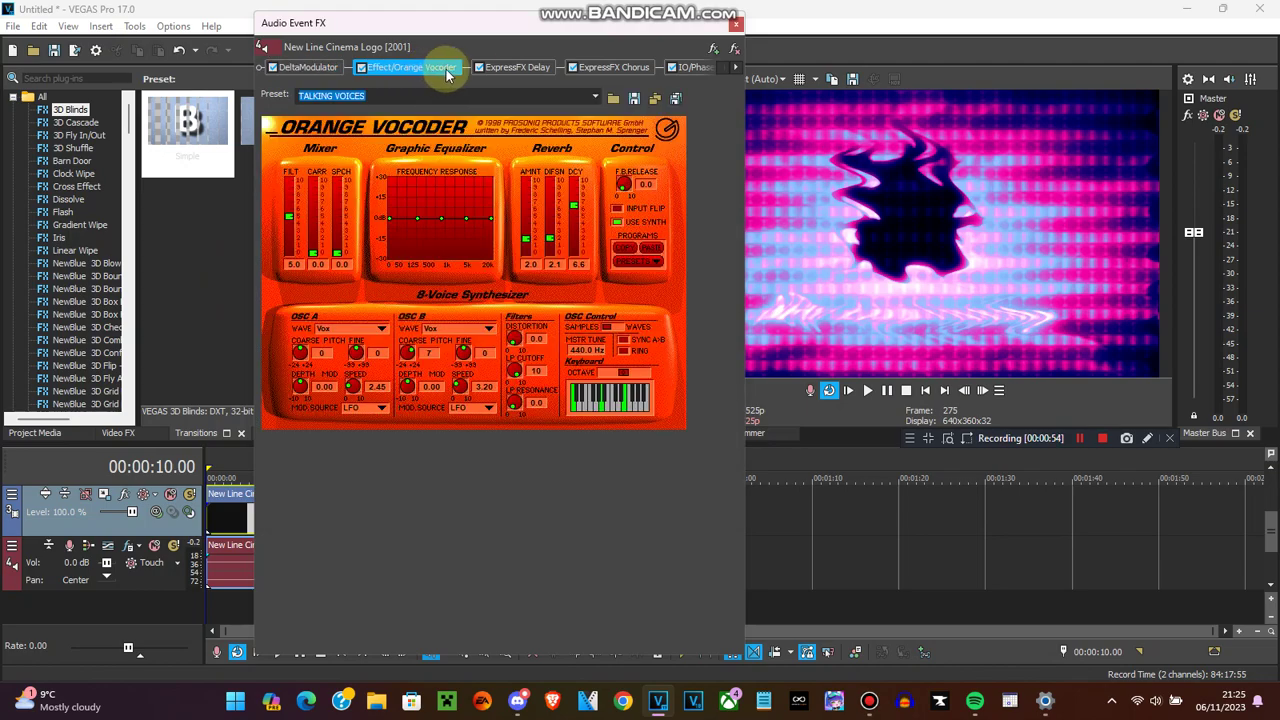
{"action": "left_click", "coordinate": [525, 67]}
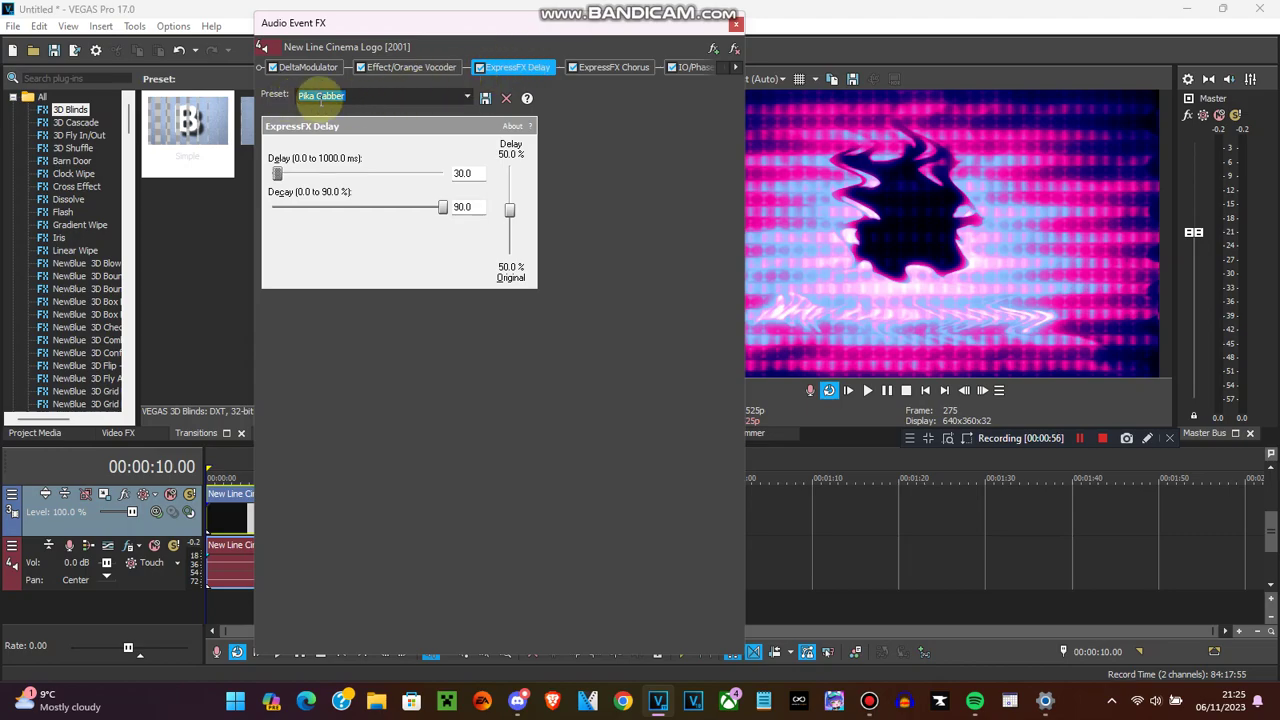
{"action": "left_click", "coordinate": [638, 67]}
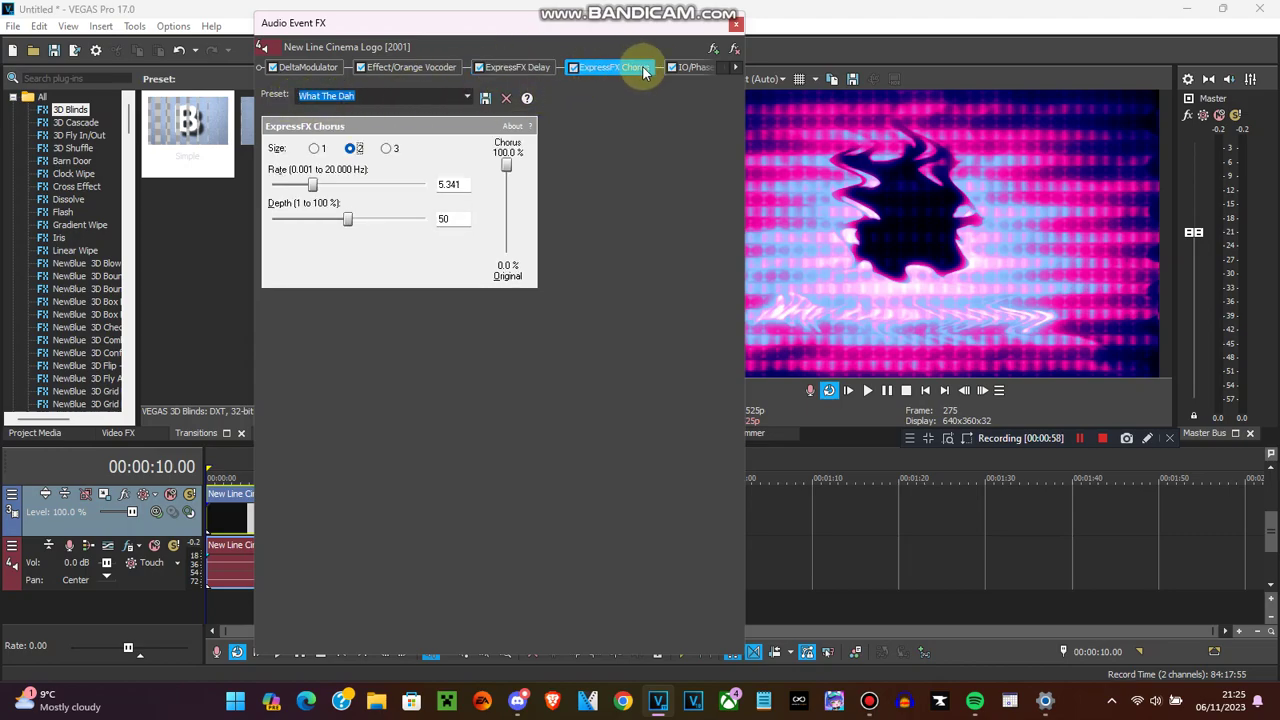
{"action": "left_click", "coordinate": [700, 68]}
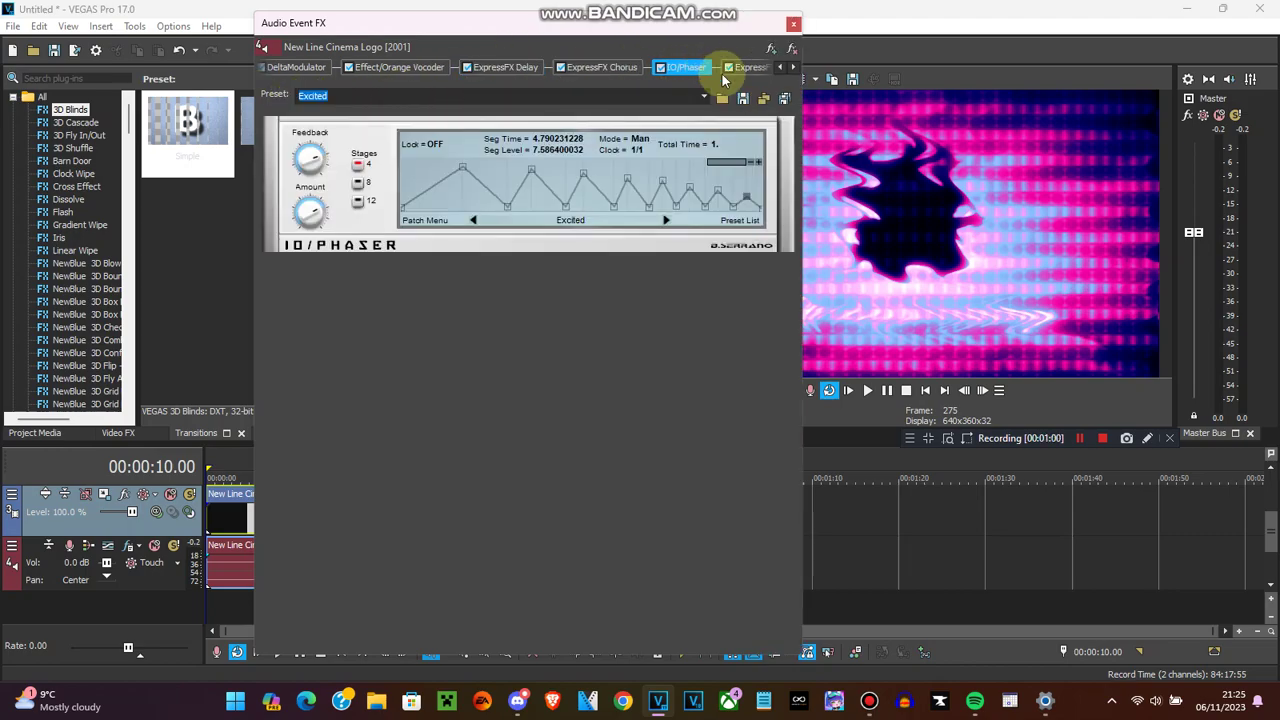
{"action": "left_click", "coordinate": [757, 70]}
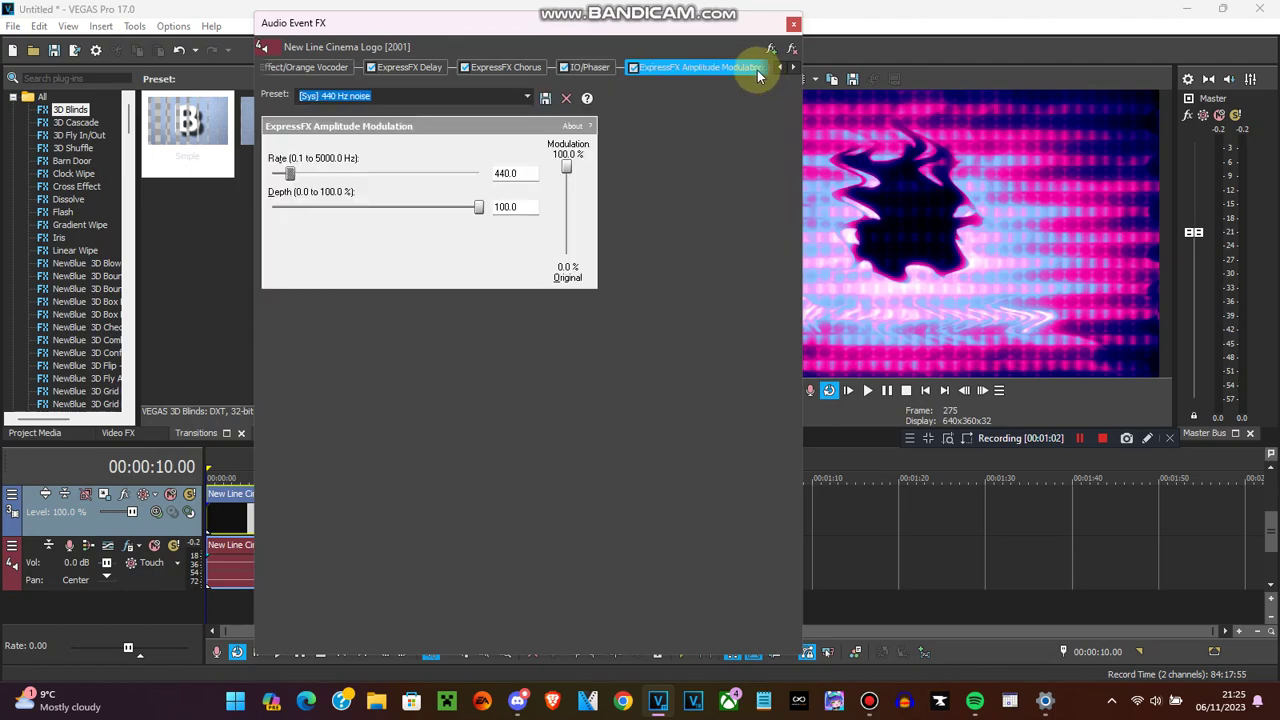
{"action": "left_click", "coordinate": [793, 68]}
{"action": "left_click", "coordinate": [586, 67]}
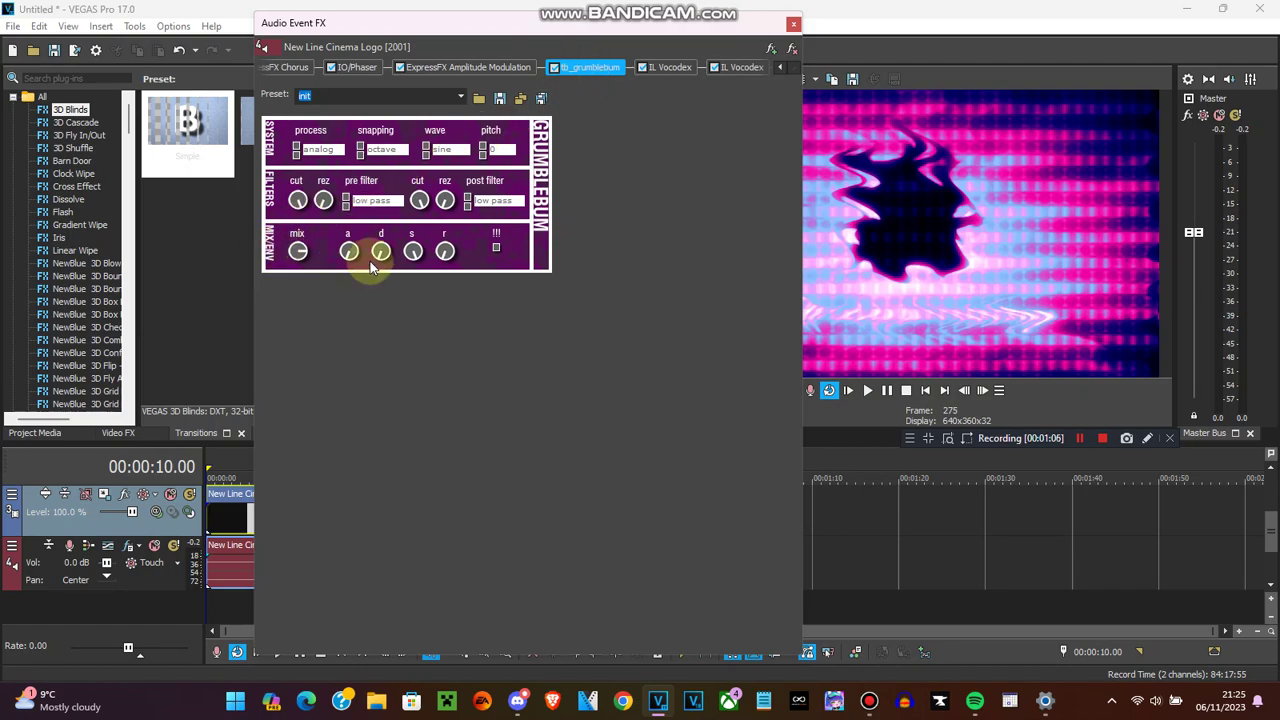
- Draw a cyan rectangle annotation around the mix knob of tb_grumblebum with the screen recorder's drawing tool
{"action": "left_click", "coordinate": [1147, 438]}
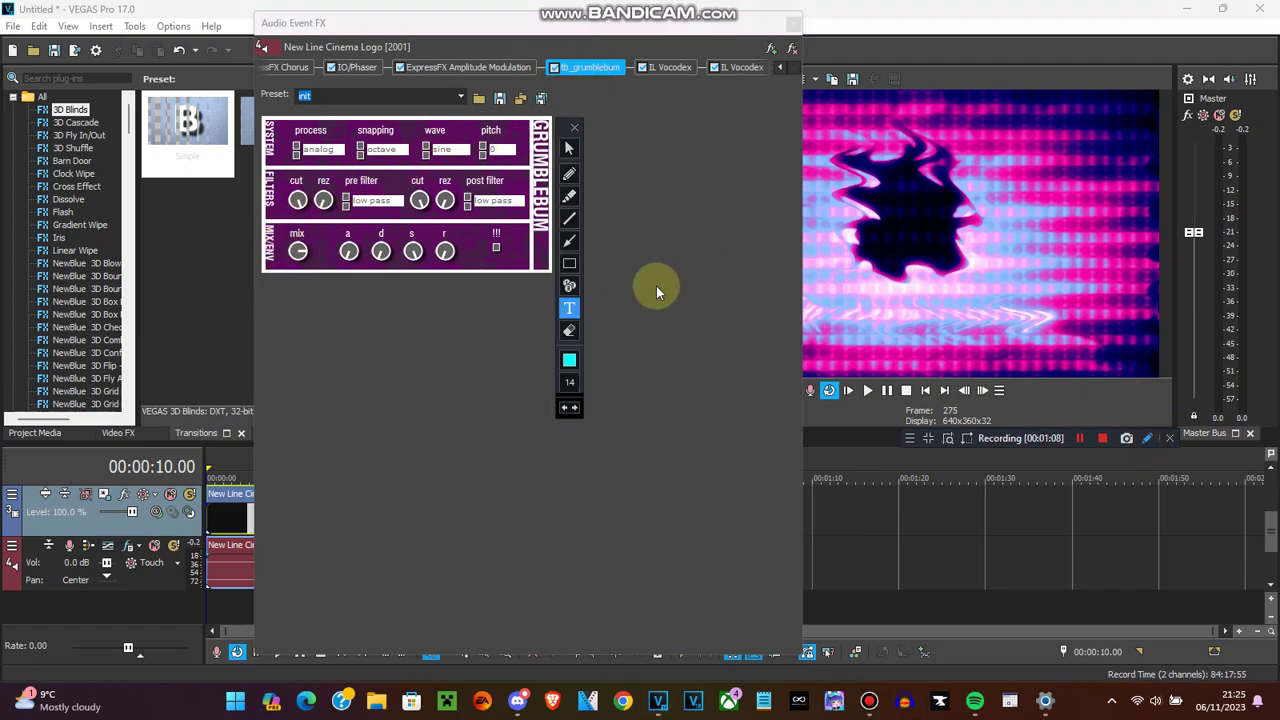
{"action": "left_click", "coordinate": [569, 263]}
{"action": "left_click_drag", "start_coordinate": [285, 238], "coordinate": [316, 268]}
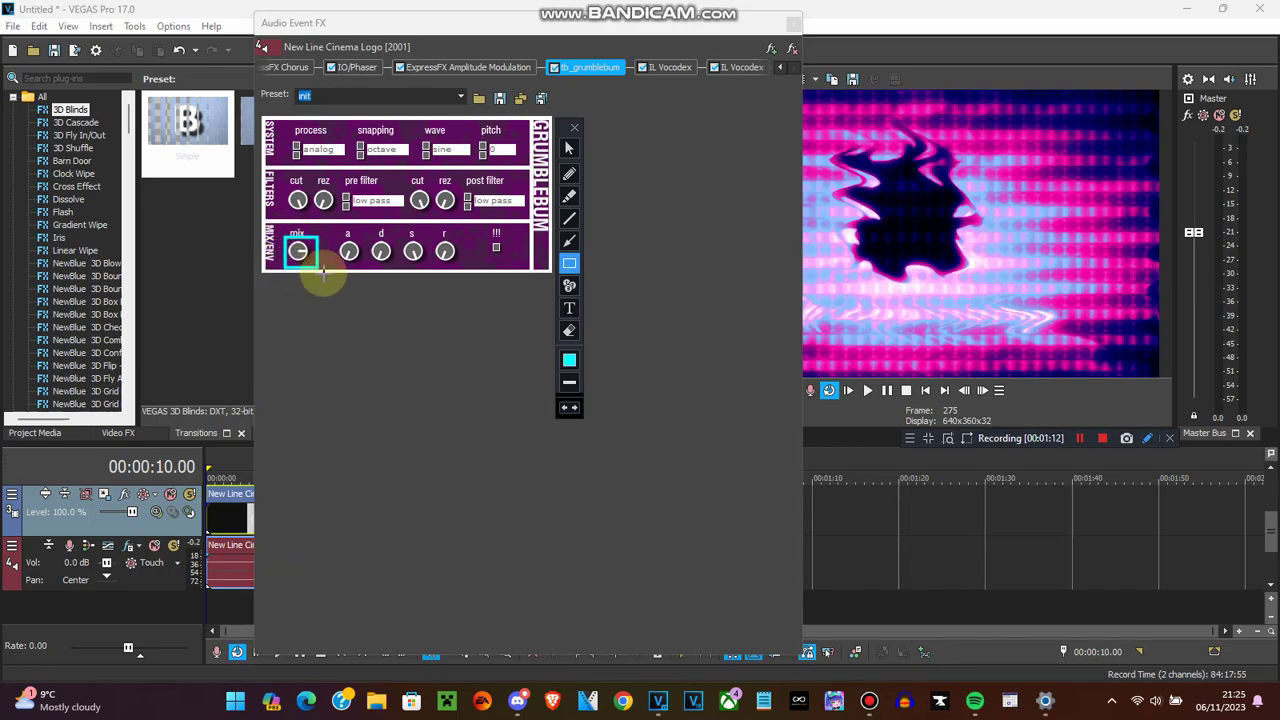
- Change the screen annotation colour to blue and close the drawing tools
{"action": "left_click", "coordinate": [569, 360]}
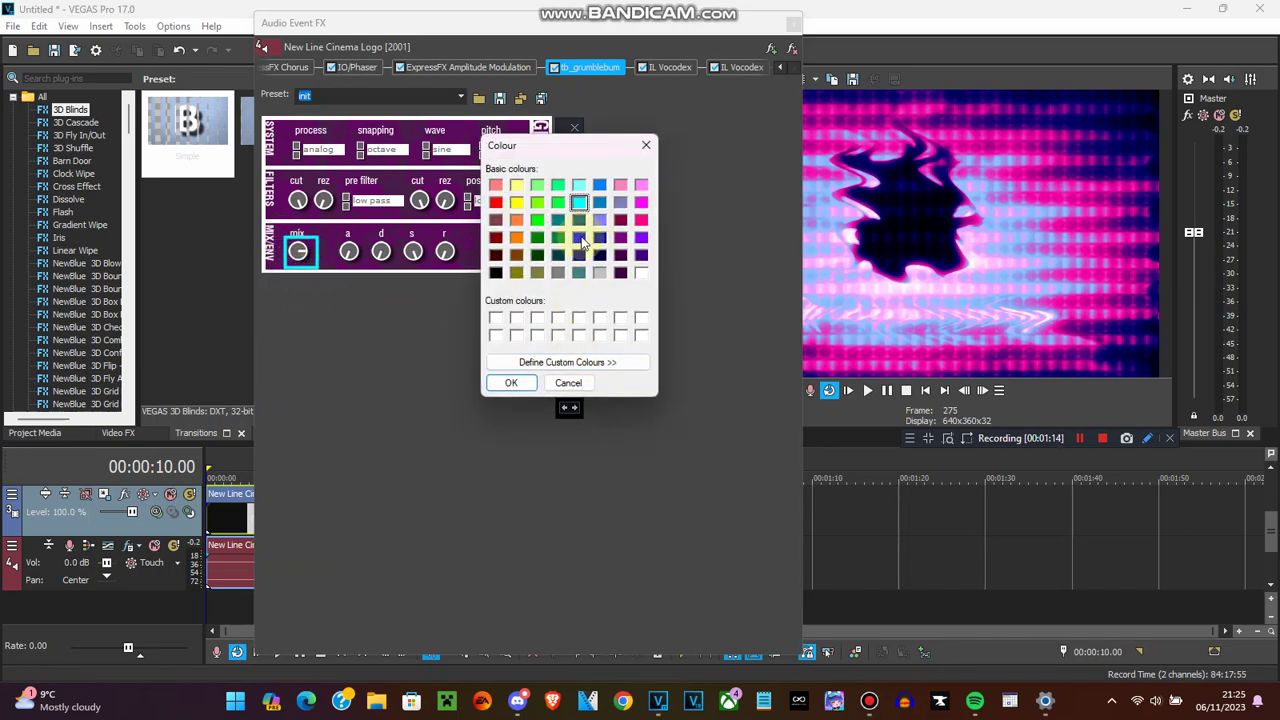
{"action": "left_click", "coordinate": [578, 237]}
{"action": "left_click", "coordinate": [511, 382]}
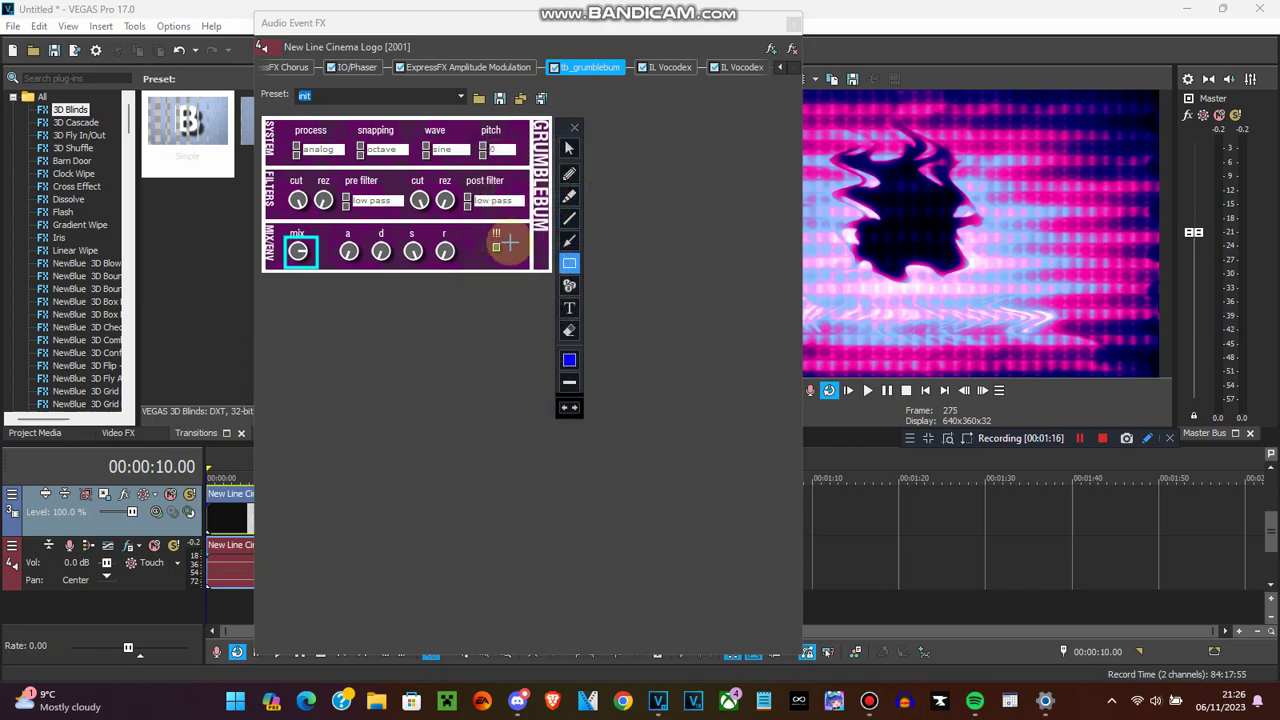
{"action": "left_click", "coordinate": [569, 131]}
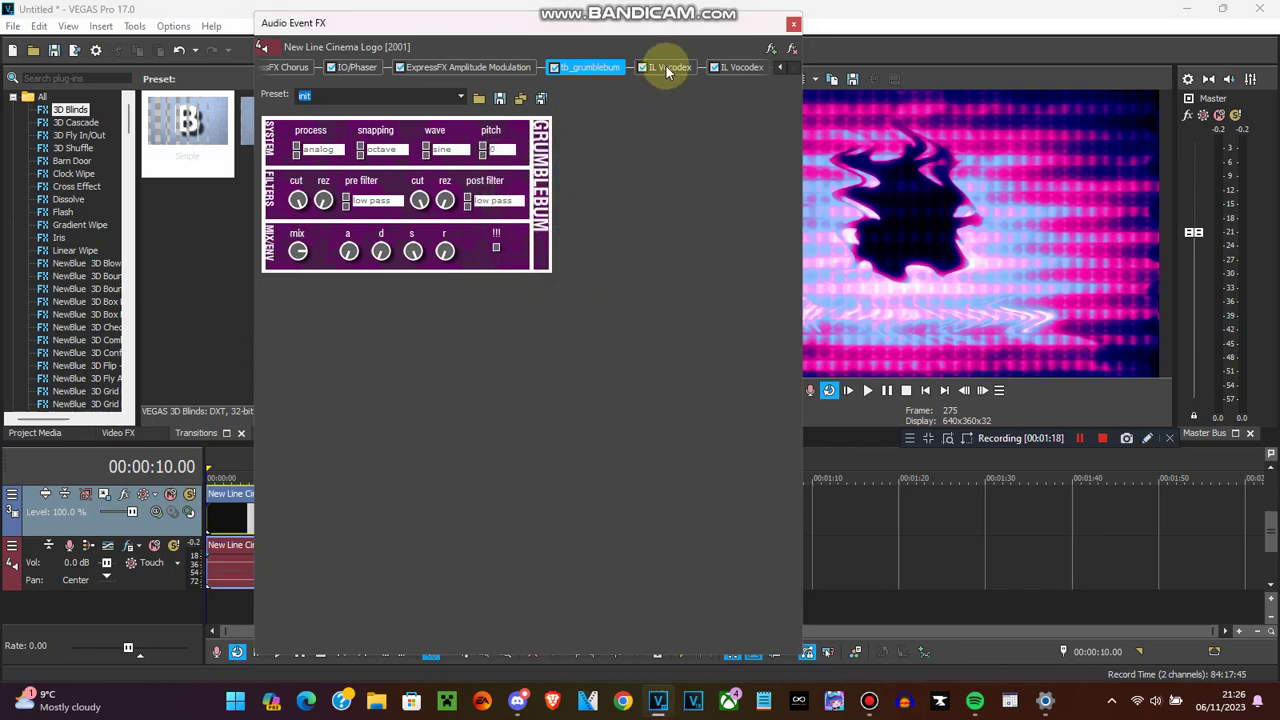
- Apply the Autovocoding preset in the first IL Vocodex and show the settings of the second IL Vocodex
{"action": "left_click", "coordinate": [668, 67]}
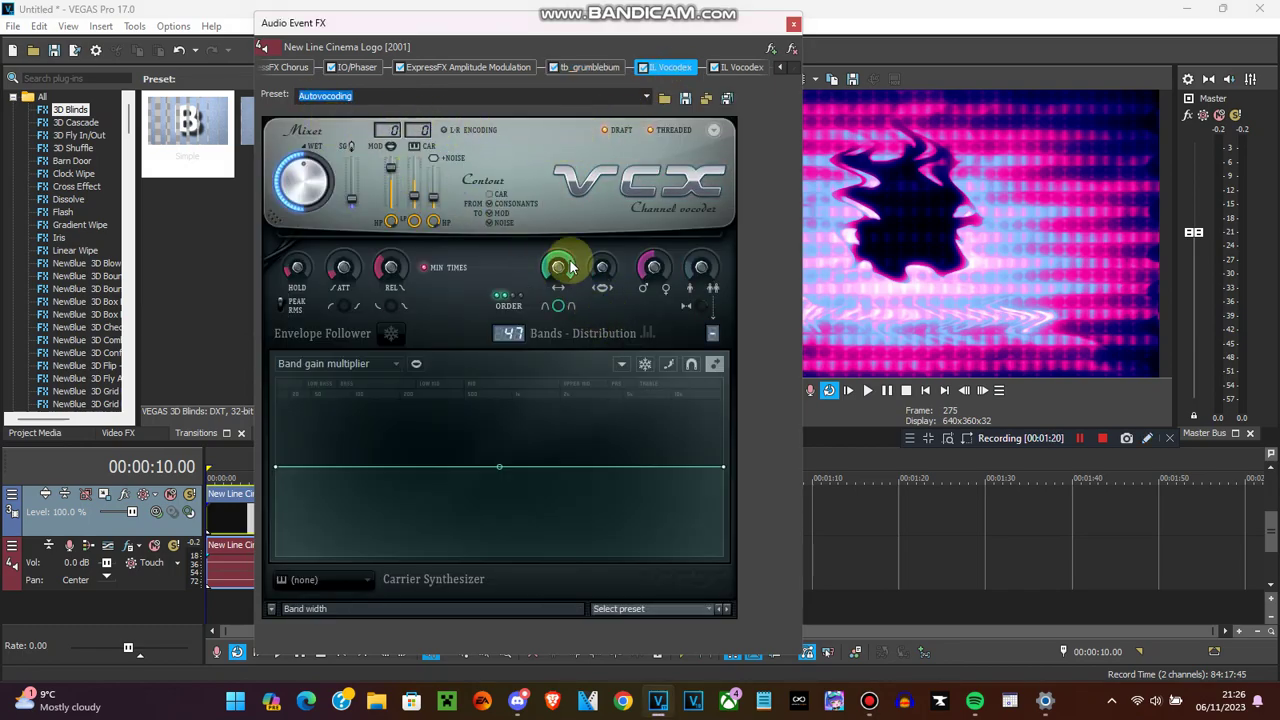
{"action": "left_click", "coordinate": [660, 609]}
{"action": "left_click", "coordinate": [664, 412]}
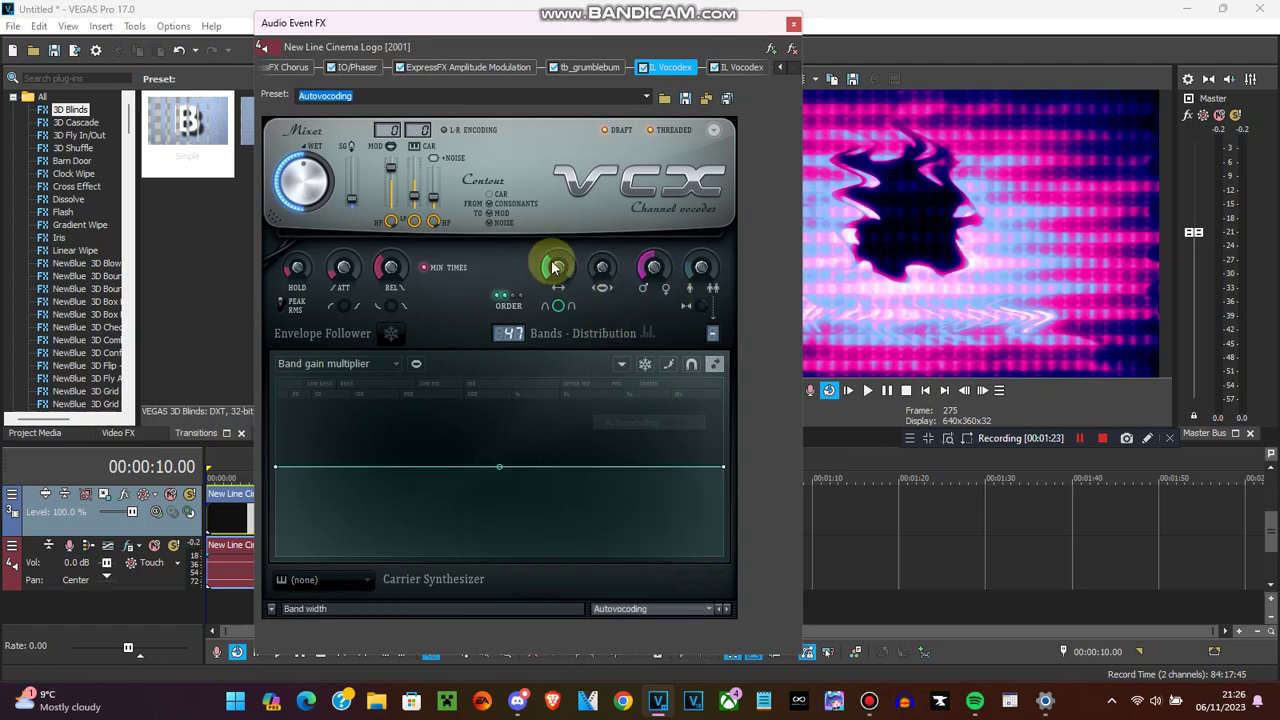
{"action": "left_click", "coordinate": [729, 66]}
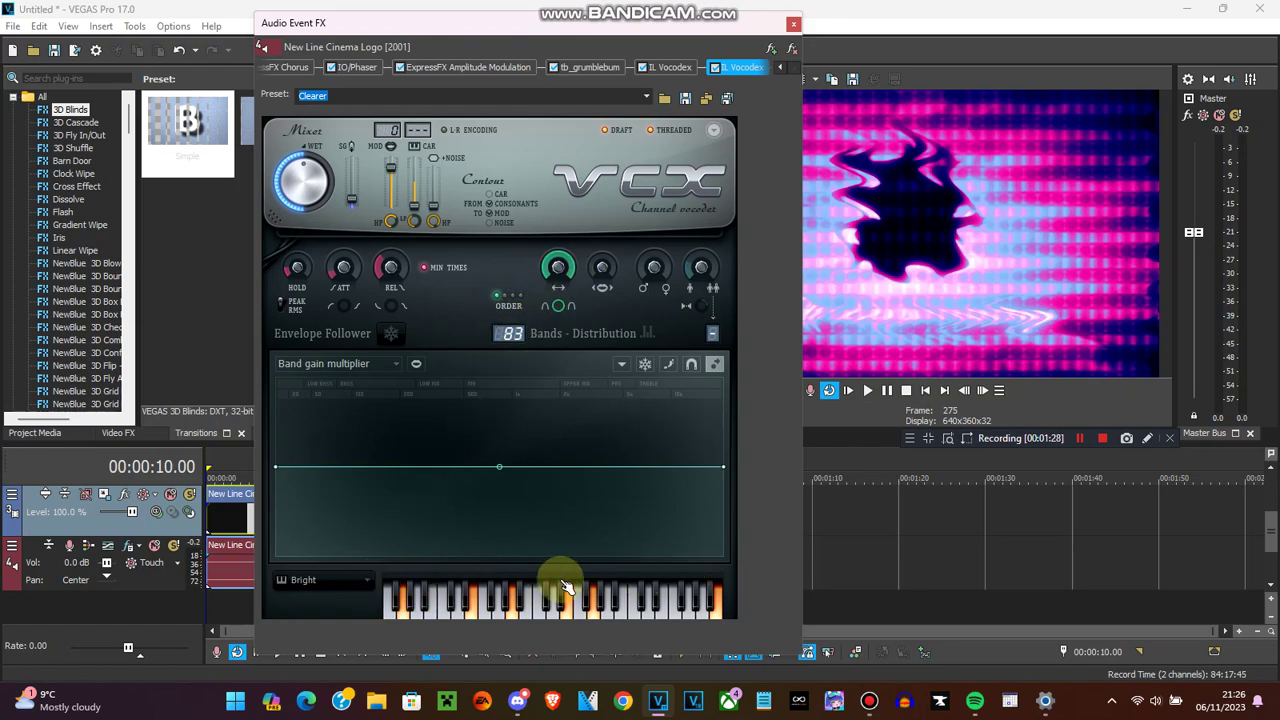
- Examine the second clip's video effects from Glow through the four NewBlue ME Wiggle effects to TV Simulator
{"action": "left_click", "coordinate": [1079, 438]}
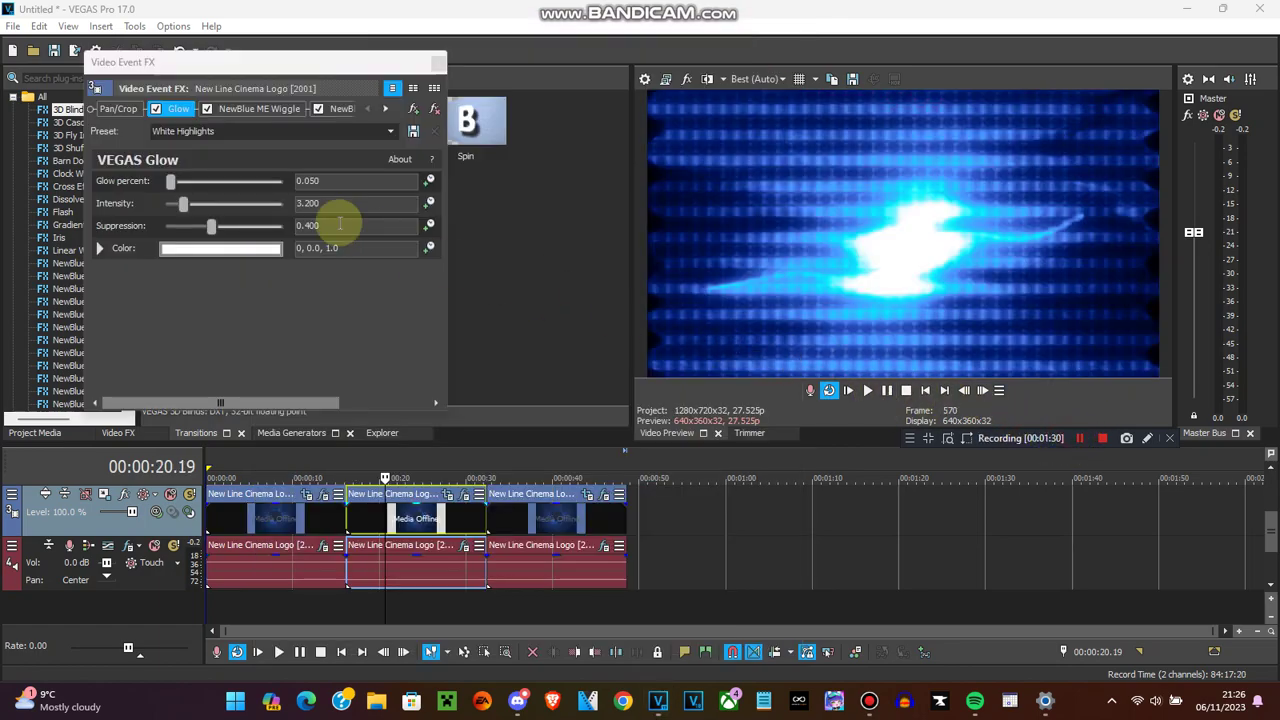
{"action": "left_click", "coordinate": [244, 110]}
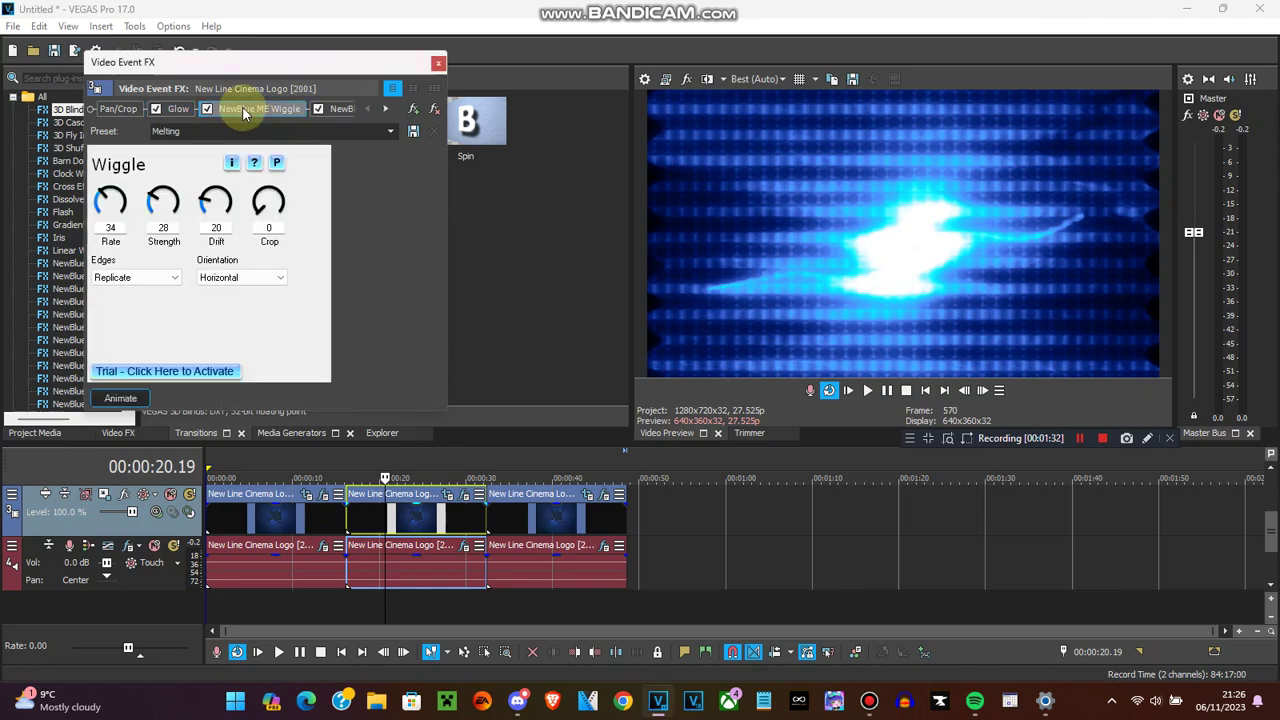
{"action": "left_click", "coordinate": [339, 110]}
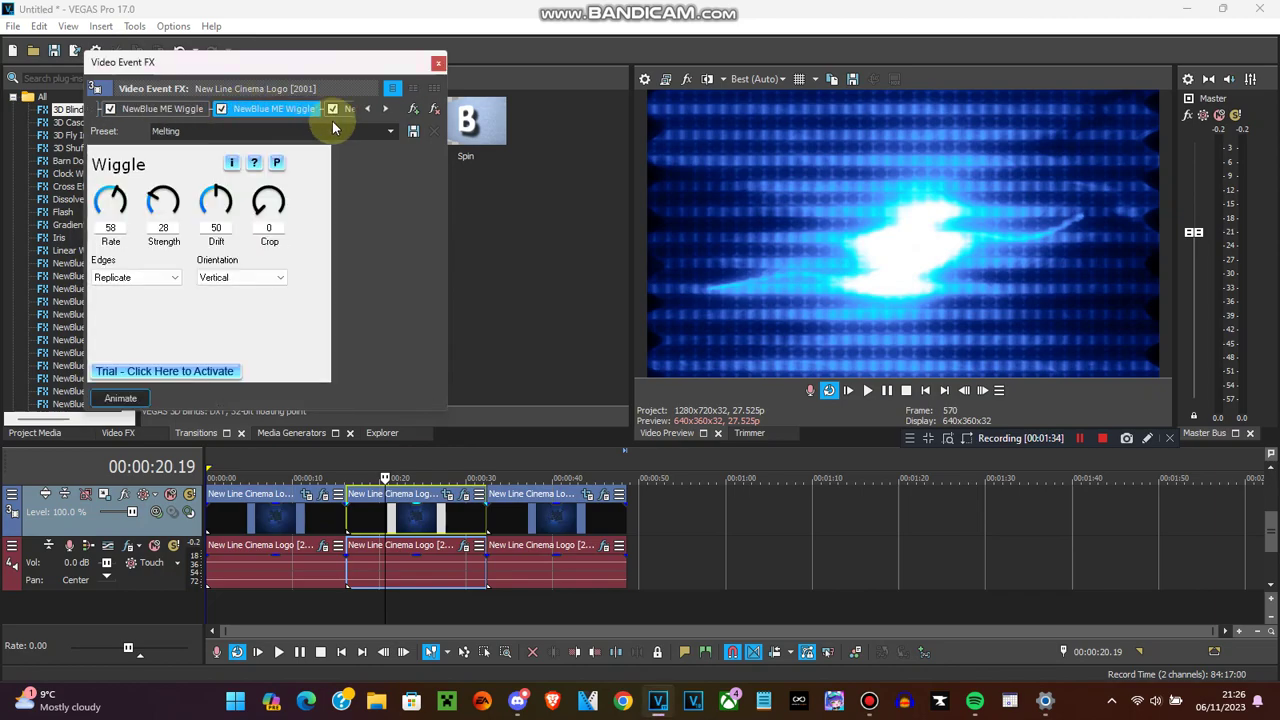
{"action": "left_click", "coordinate": [346, 108]}
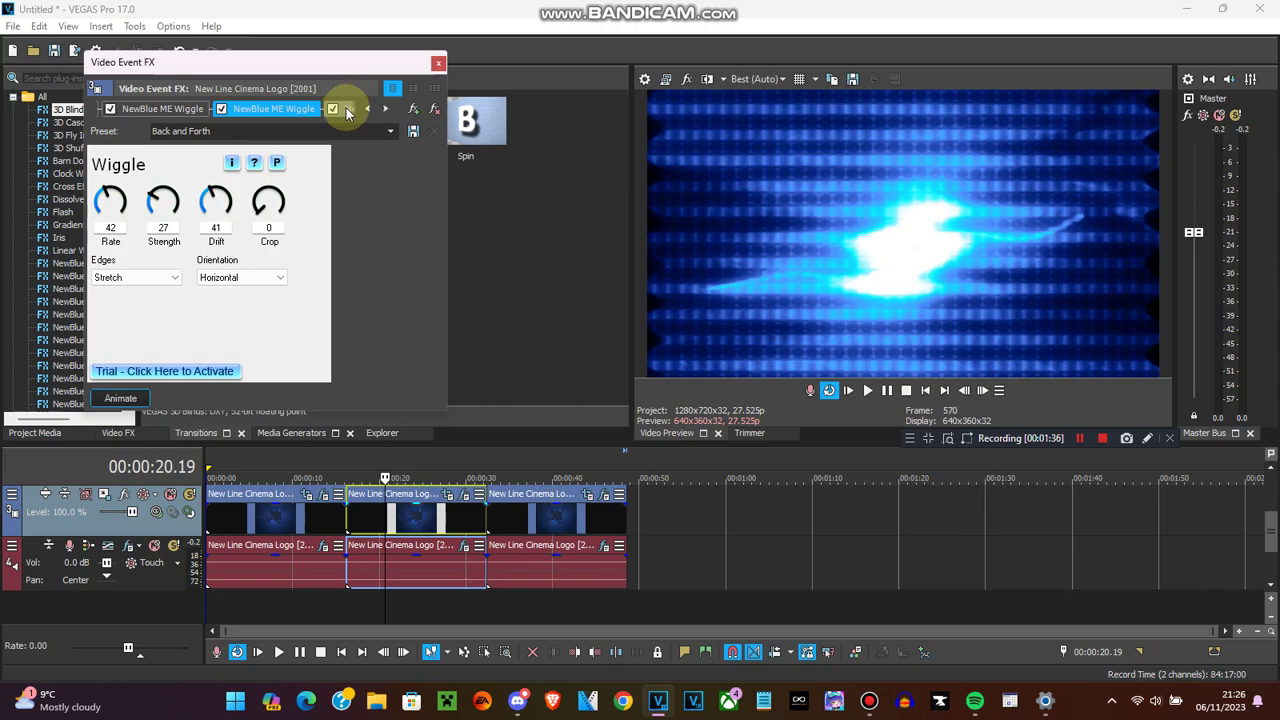
{"action": "left_click", "coordinate": [346, 110]}
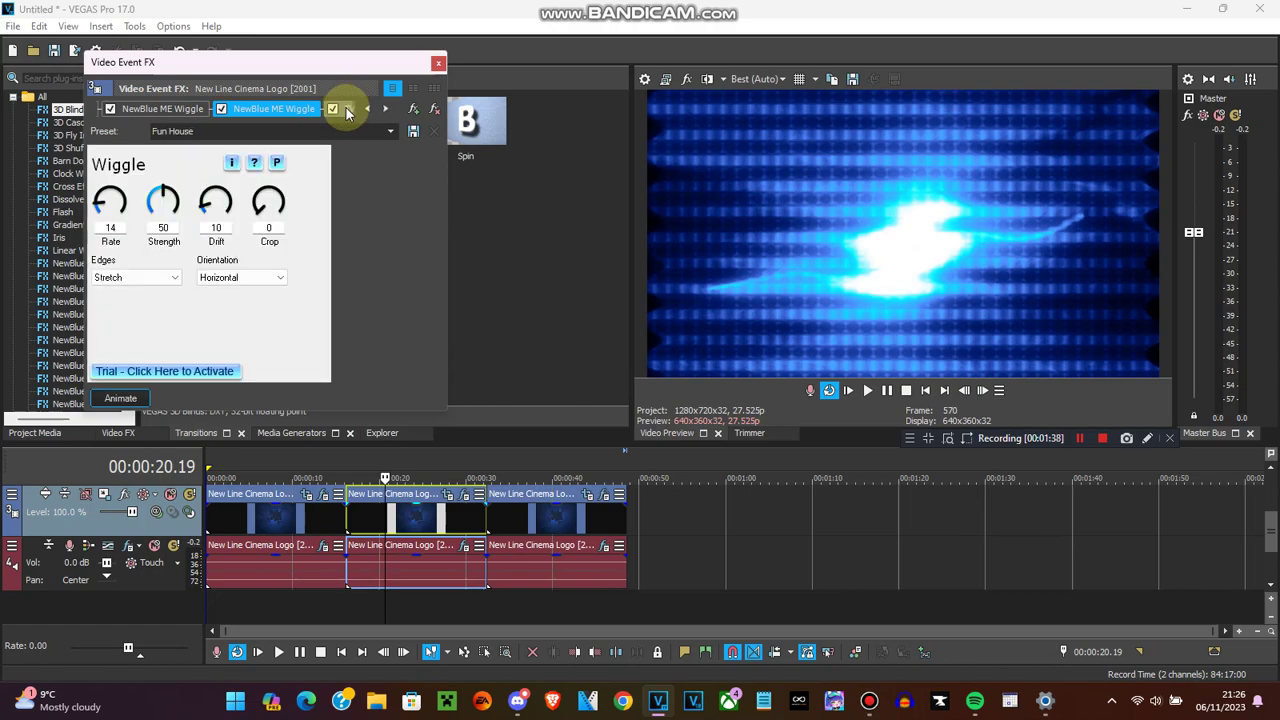
{"action": "left_click", "coordinate": [346, 110]}
- Enter "SizeMashup V13" as the preset name for the second clip's TV Simulator effect
{"action": "left_click", "coordinate": [289, 130]}
{"action": "type", "text": "SizeMashup C"}
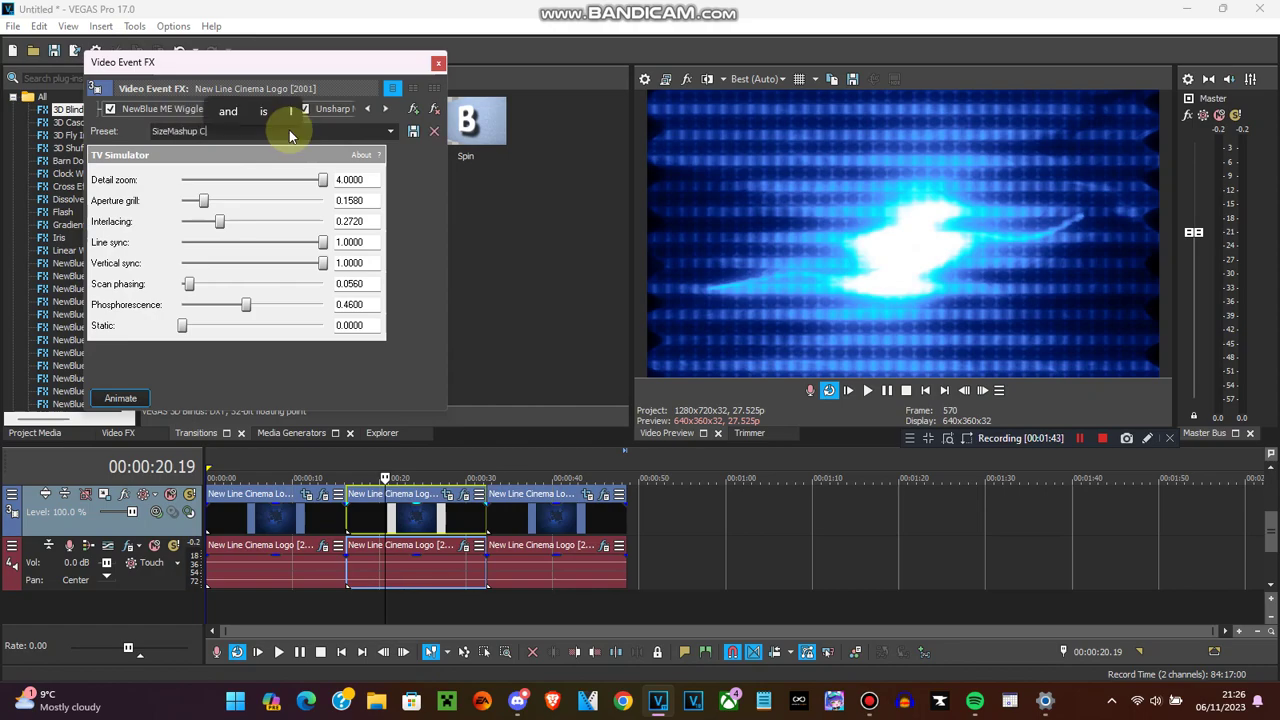
{"action": "key", "text": "BackSpace"}
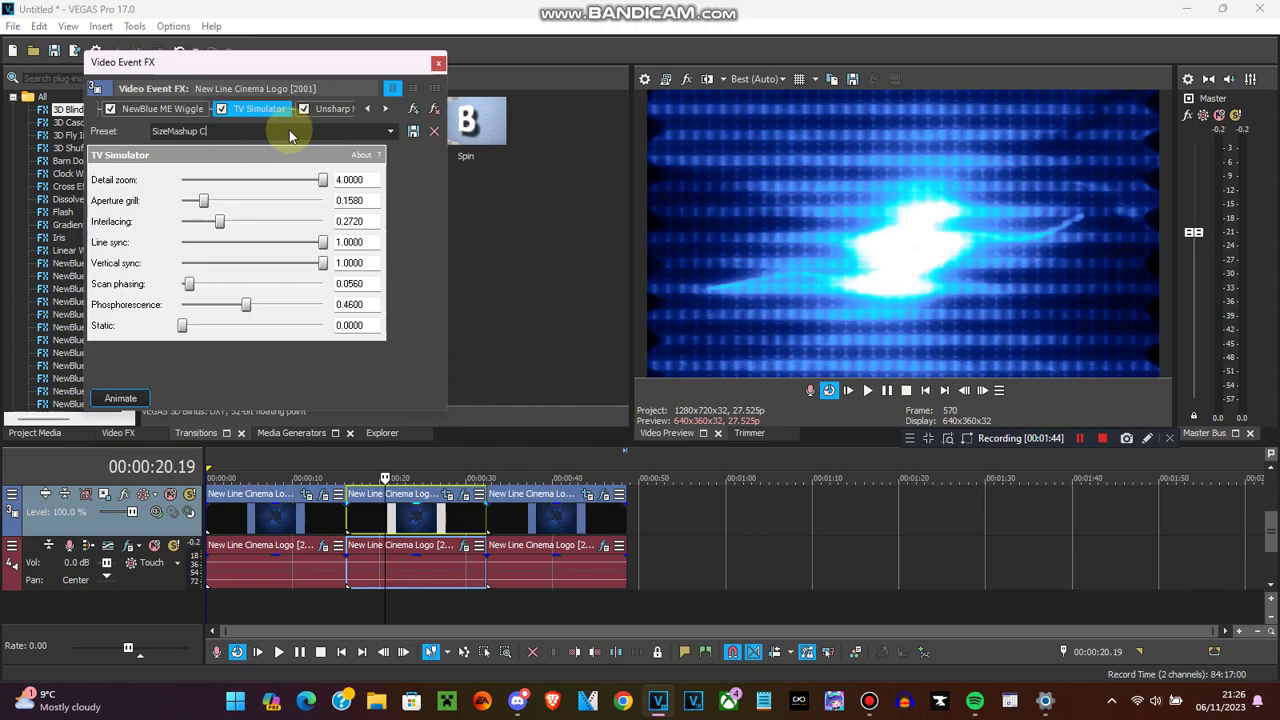
{"action": "type", "text": "V13"}
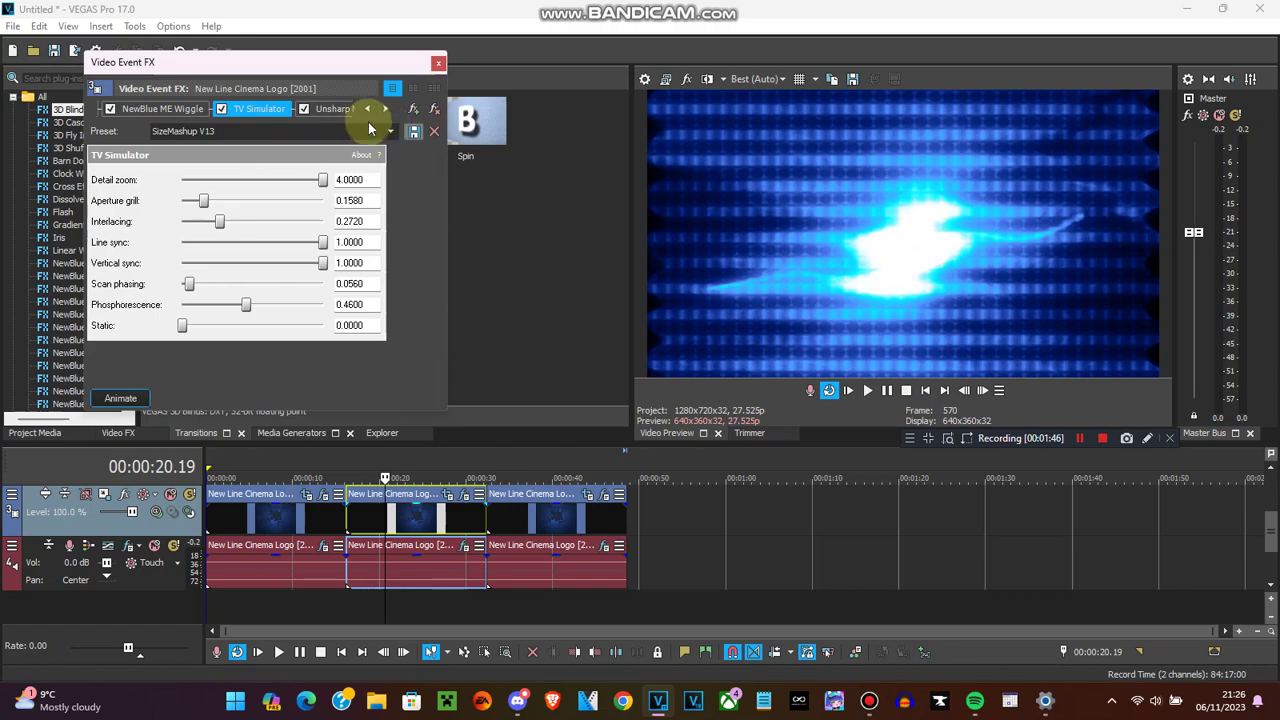
- Show the settings of Unsharp Mask, NewBlue AE Dream Glow and Gradient Map on the second clip
{"action": "left_click", "coordinate": [337, 110]}
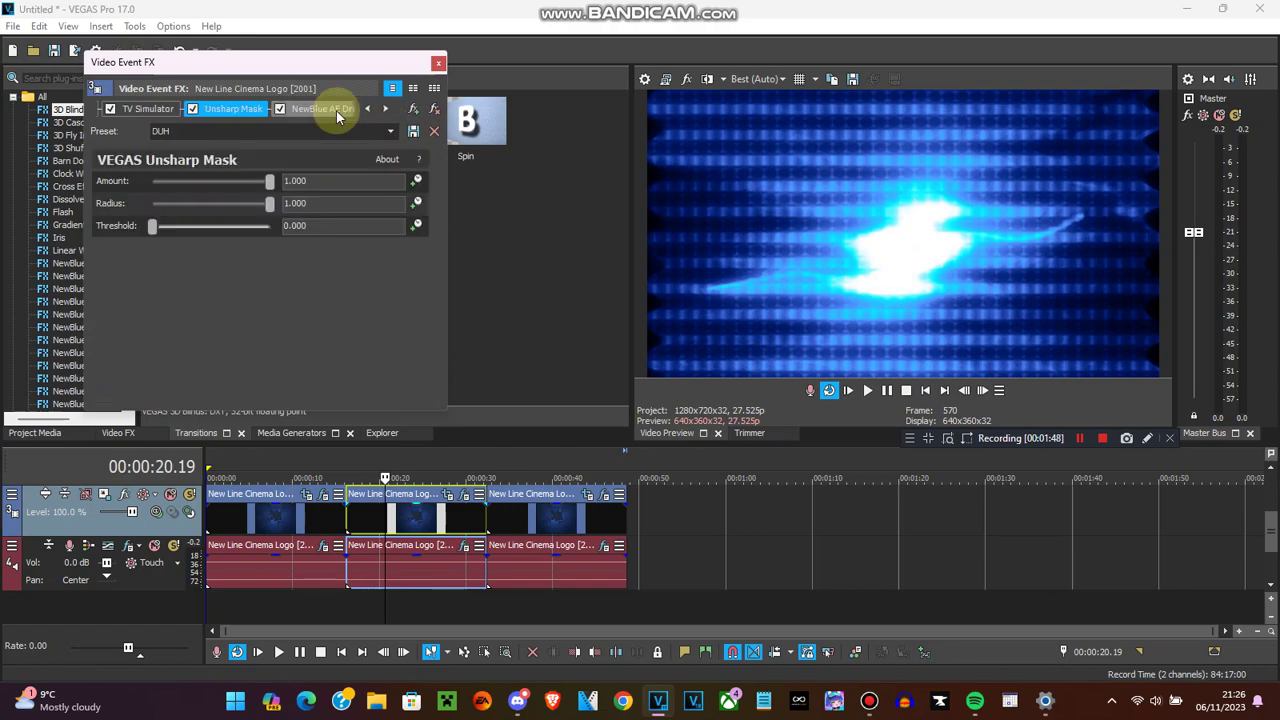
{"action": "left_click", "coordinate": [336, 110]}
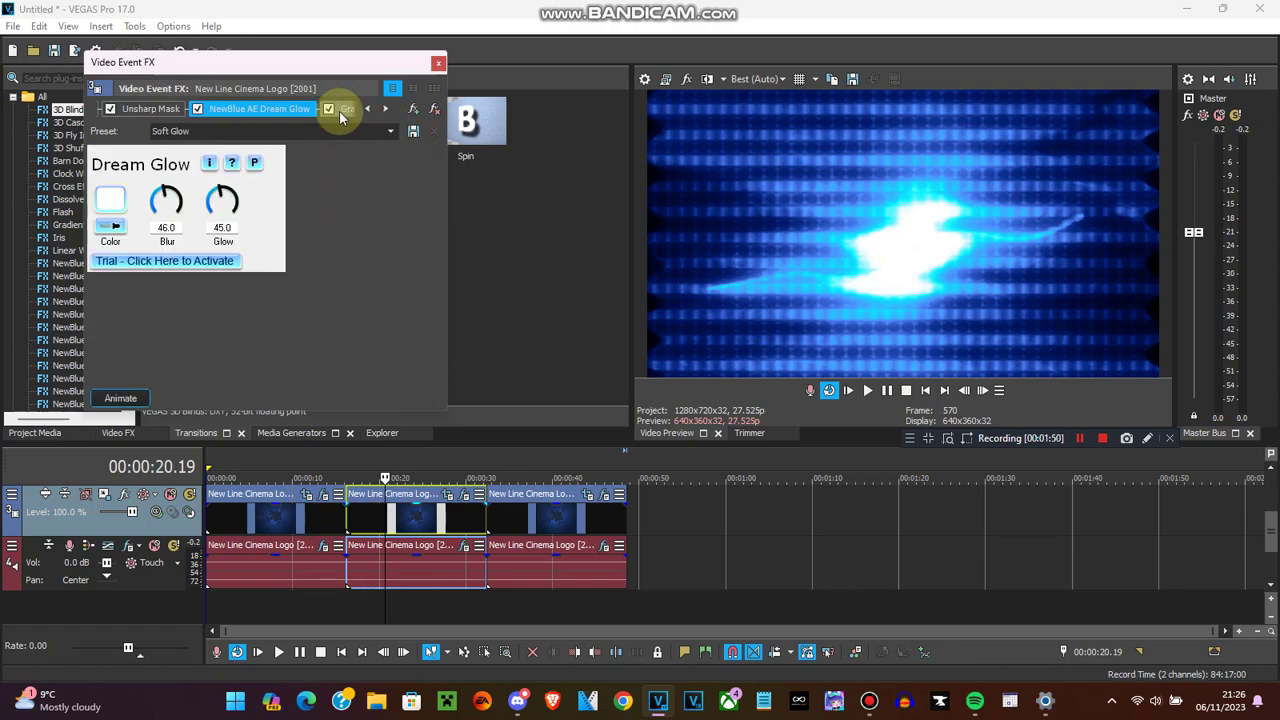
{"action": "left_click", "coordinate": [340, 114]}
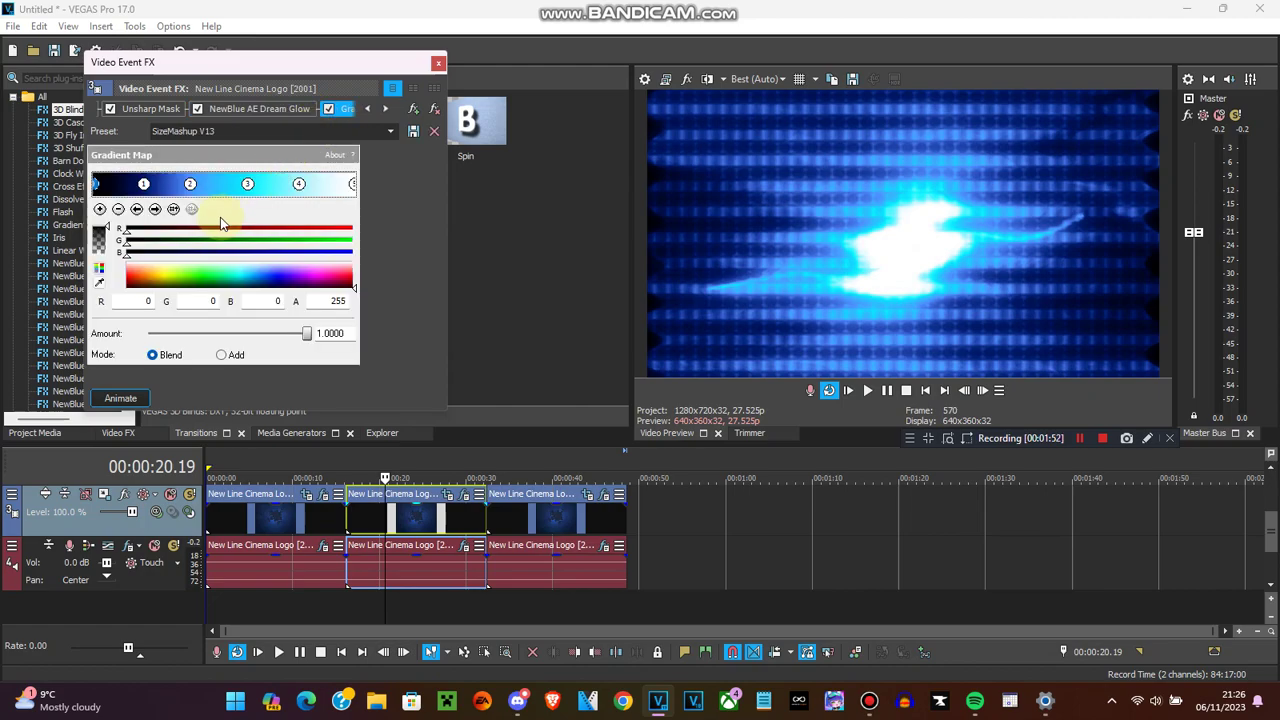
- Step through the Gradient Map's colour points from 1 to the last one to show each point's RGB values
{"action": "left_click", "coordinate": [156, 212]}
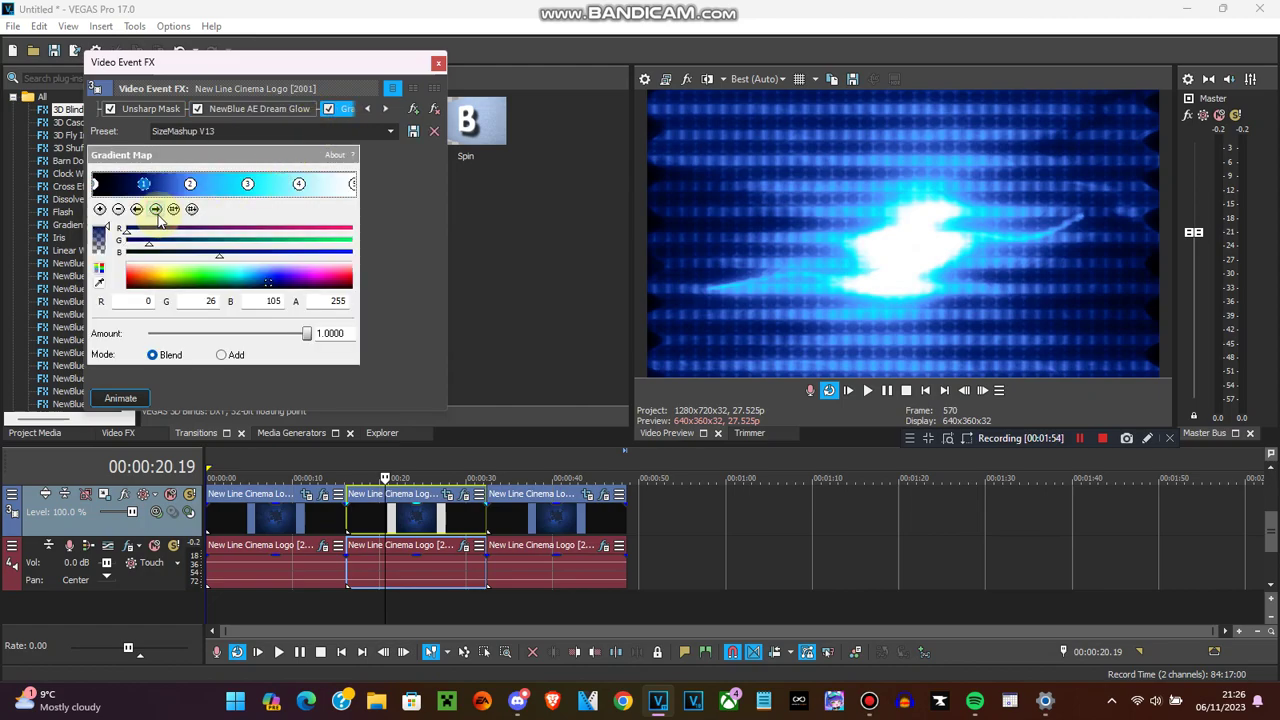
{"action": "left_click", "coordinate": [156, 211]}
{"action": "left_click", "coordinate": [156, 211]}
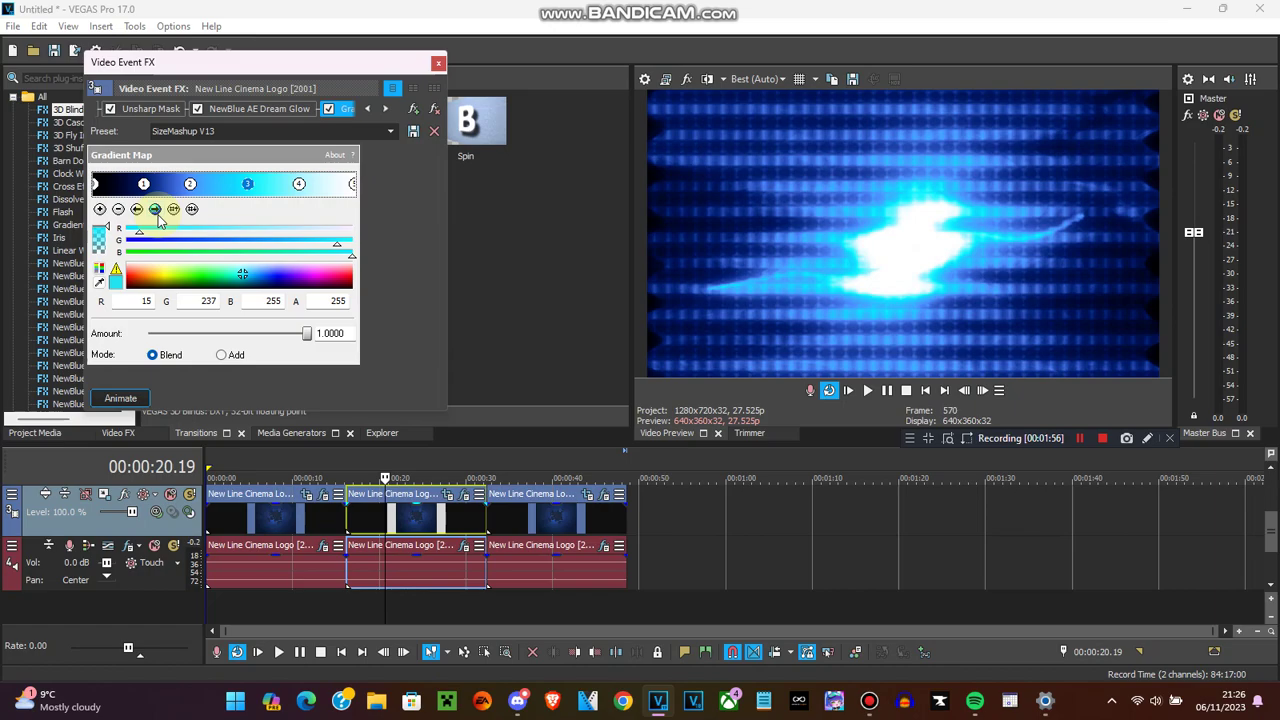
{"action": "left_click", "coordinate": [156, 211]}
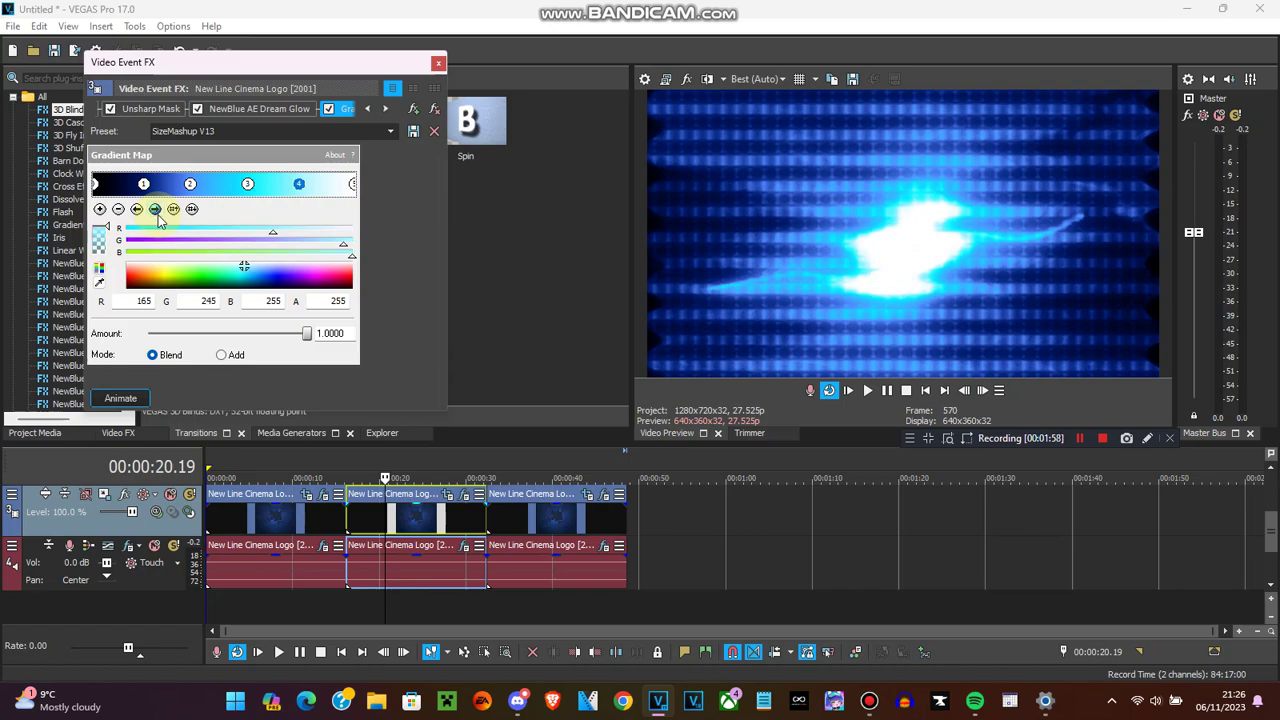
{"action": "left_click", "coordinate": [156, 209]}
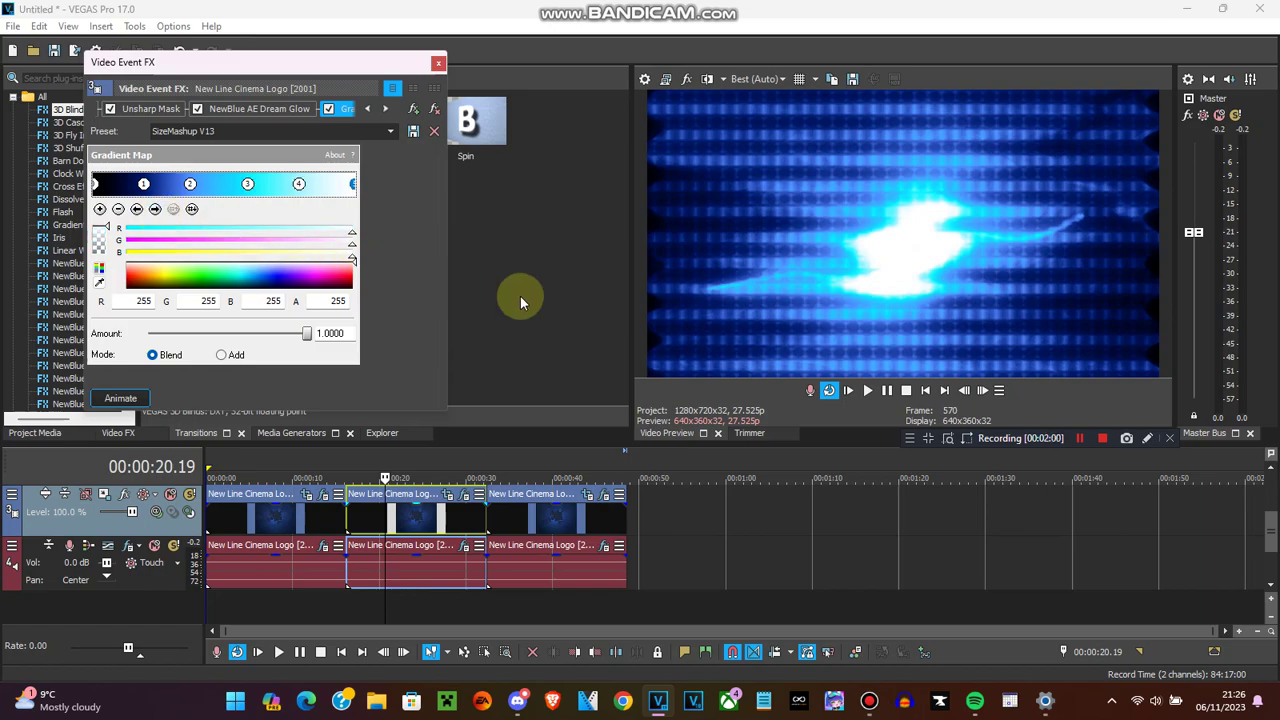
- Show the second clip's audio effects from ExpressFX Delay through ExpressFX Chorus to Orange Vocoder
{"action": "left_click", "coordinate": [1084, 440]}
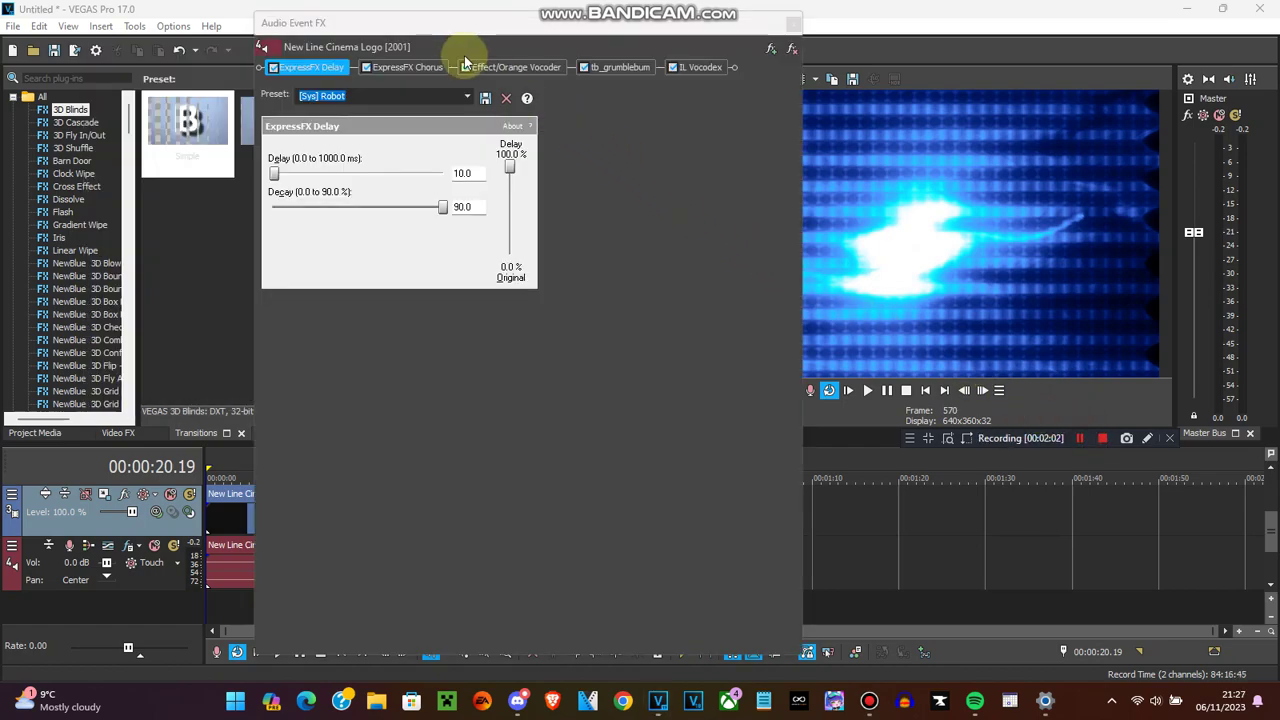
{"action": "left_click", "coordinate": [421, 67]}
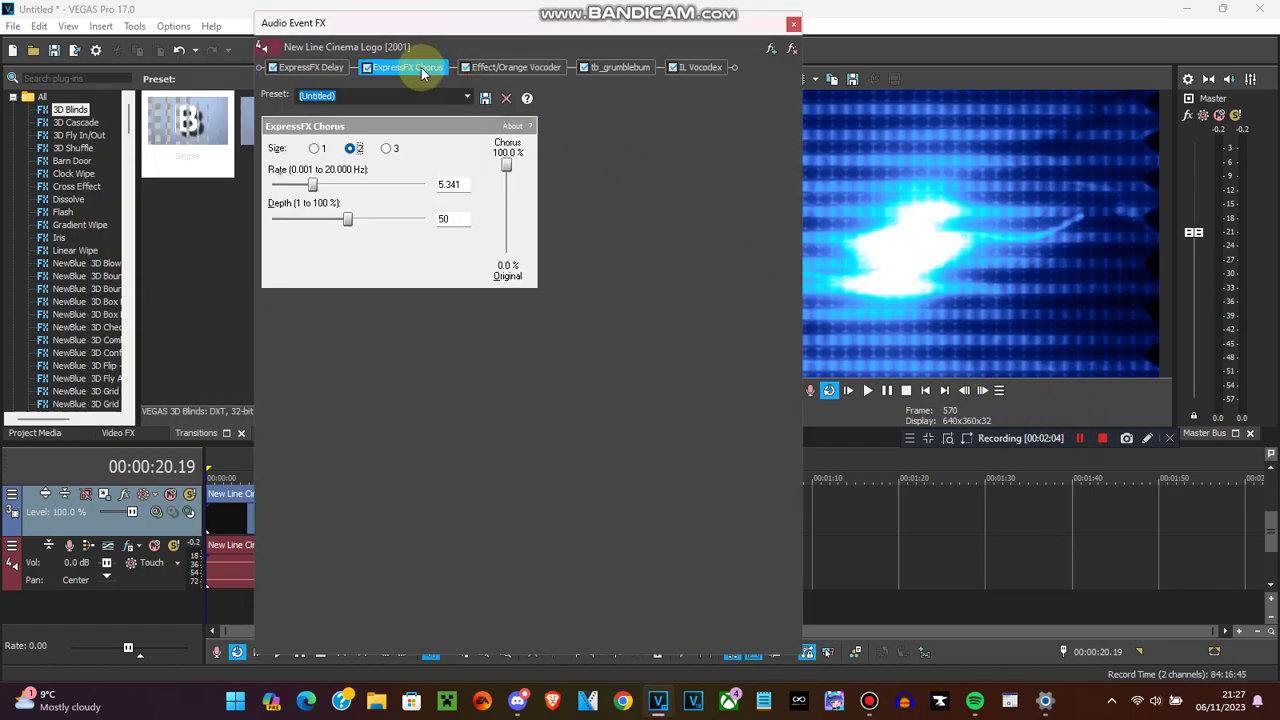
{"action": "left_click", "coordinate": [508, 69]}
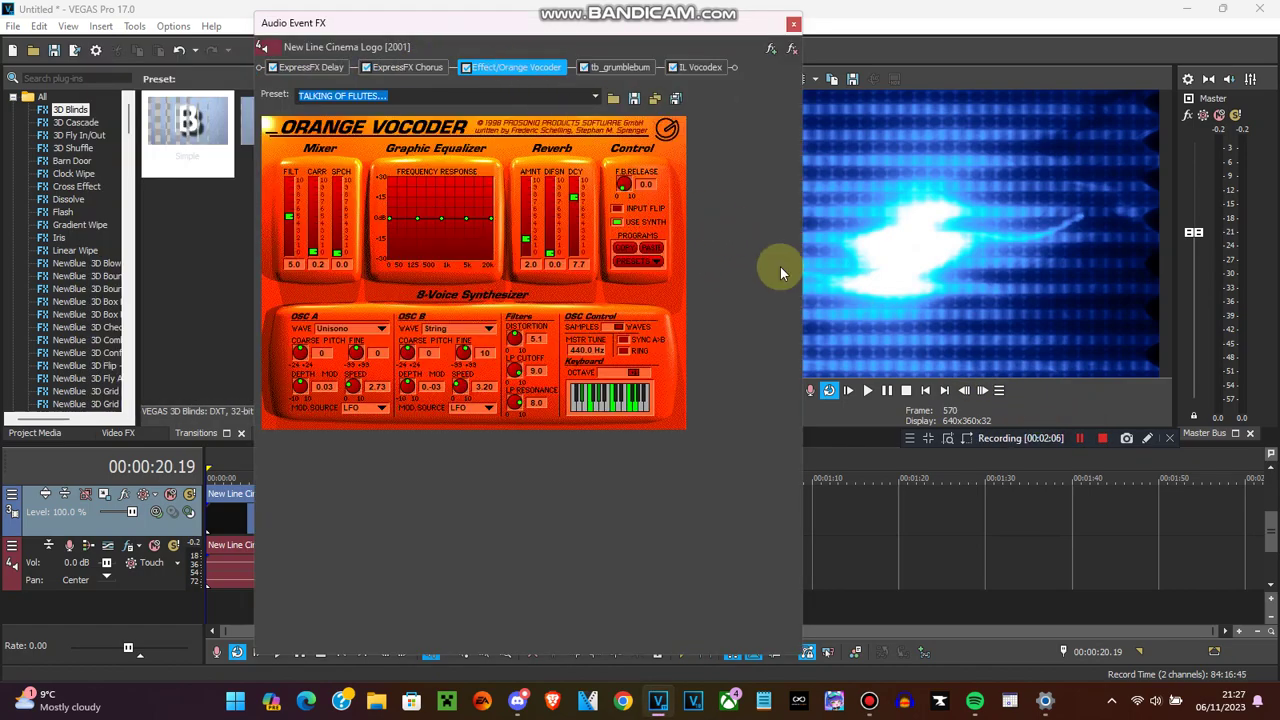
- Add the cyan text annotation "Oh Yeah BTW, This Presents Of Talking Of Flutes Was Vocoder My 1000 Flutes 3.0" below Orange Vocoder with the screen recorder
{"action": "left_click", "coordinate": [1147, 441]}
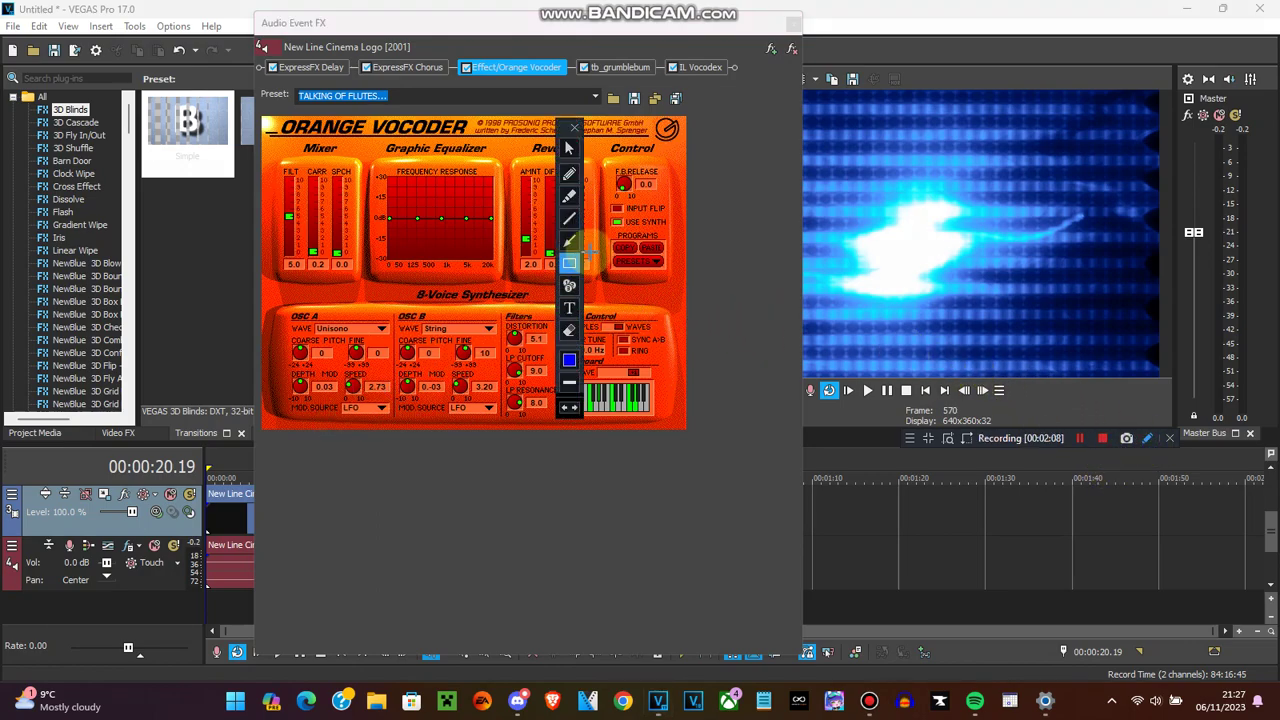
{"action": "left_click", "coordinate": [569, 309]}
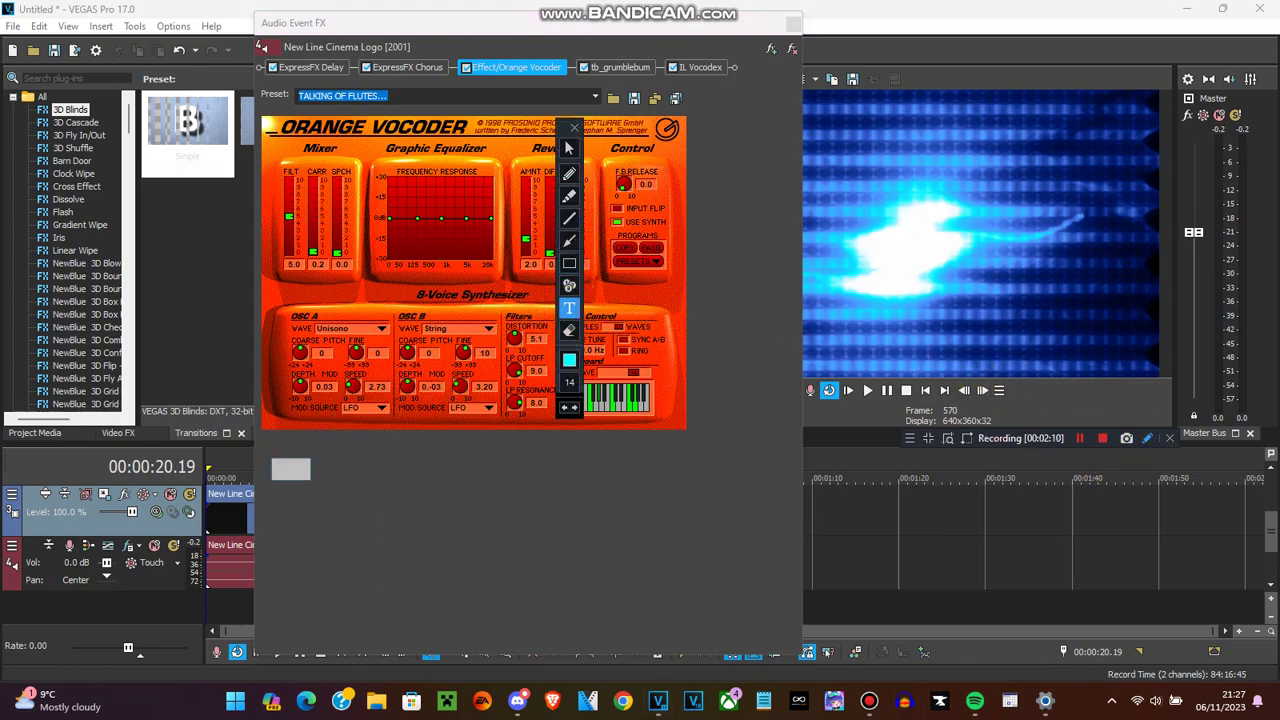
{"action": "type", "text": "Oh"}
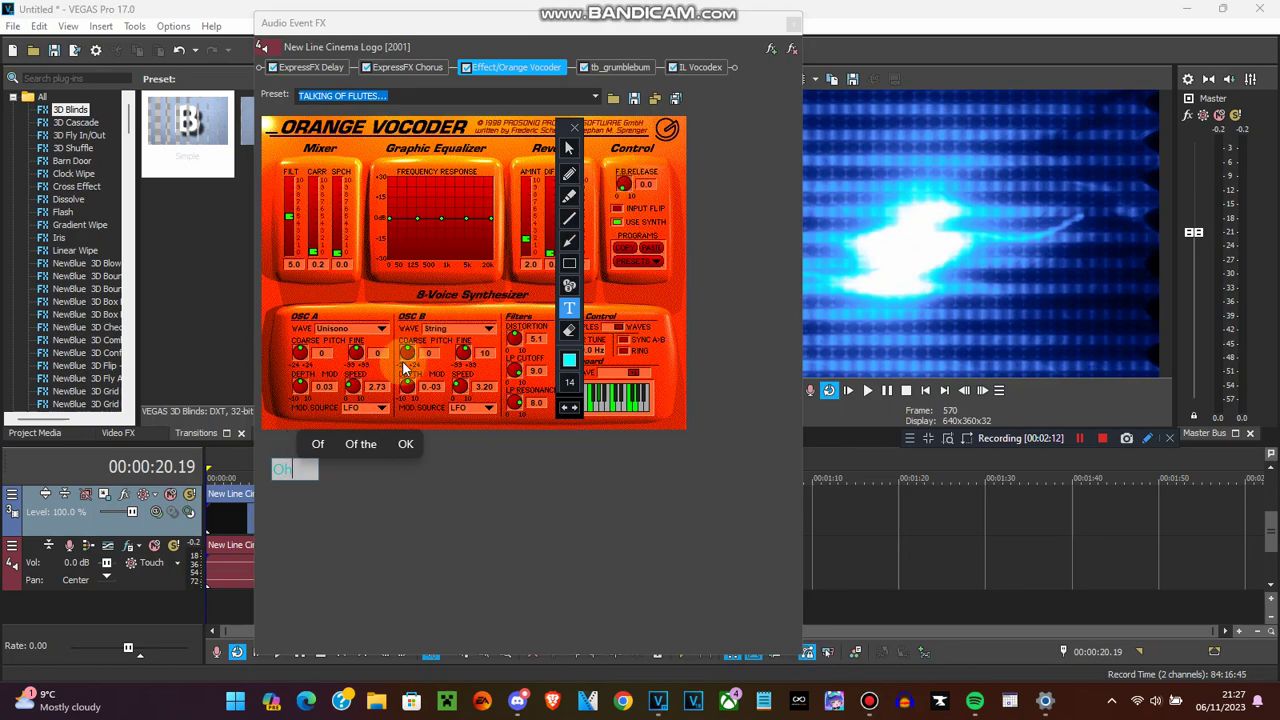
{"action": "type", "text": " Yeah"}
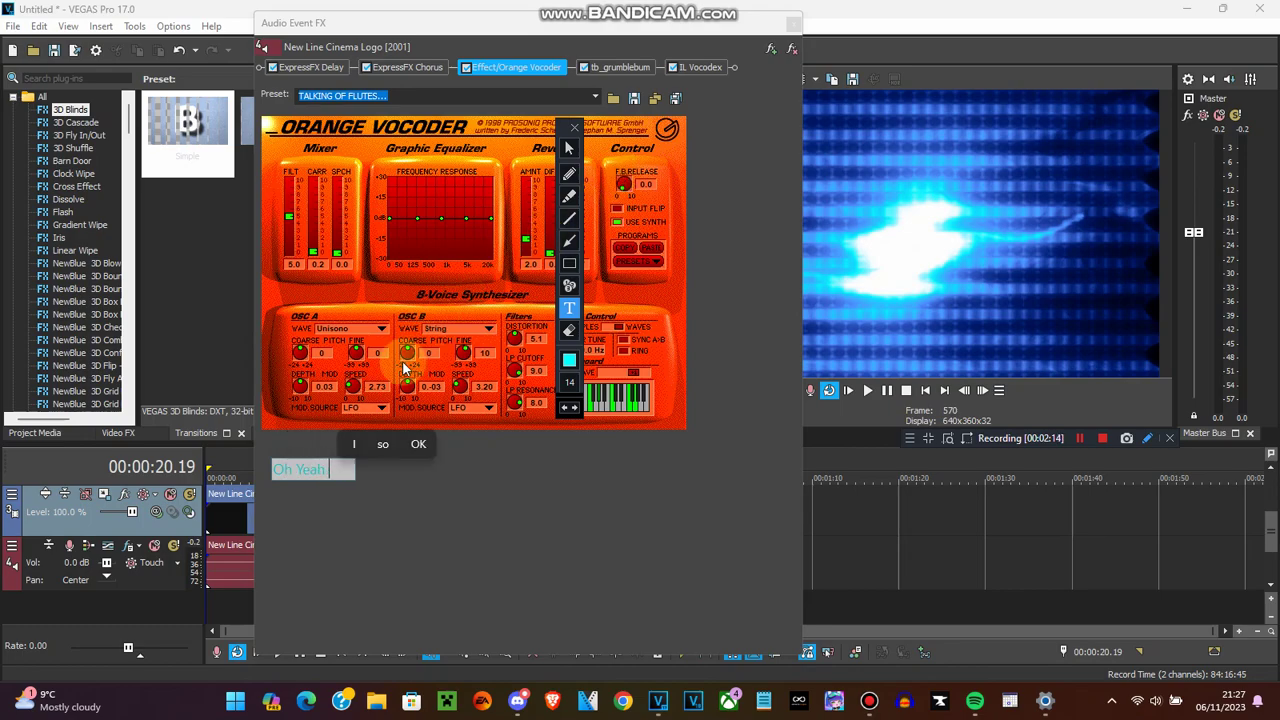
{"action": "type", "text": " BTW, This T"}
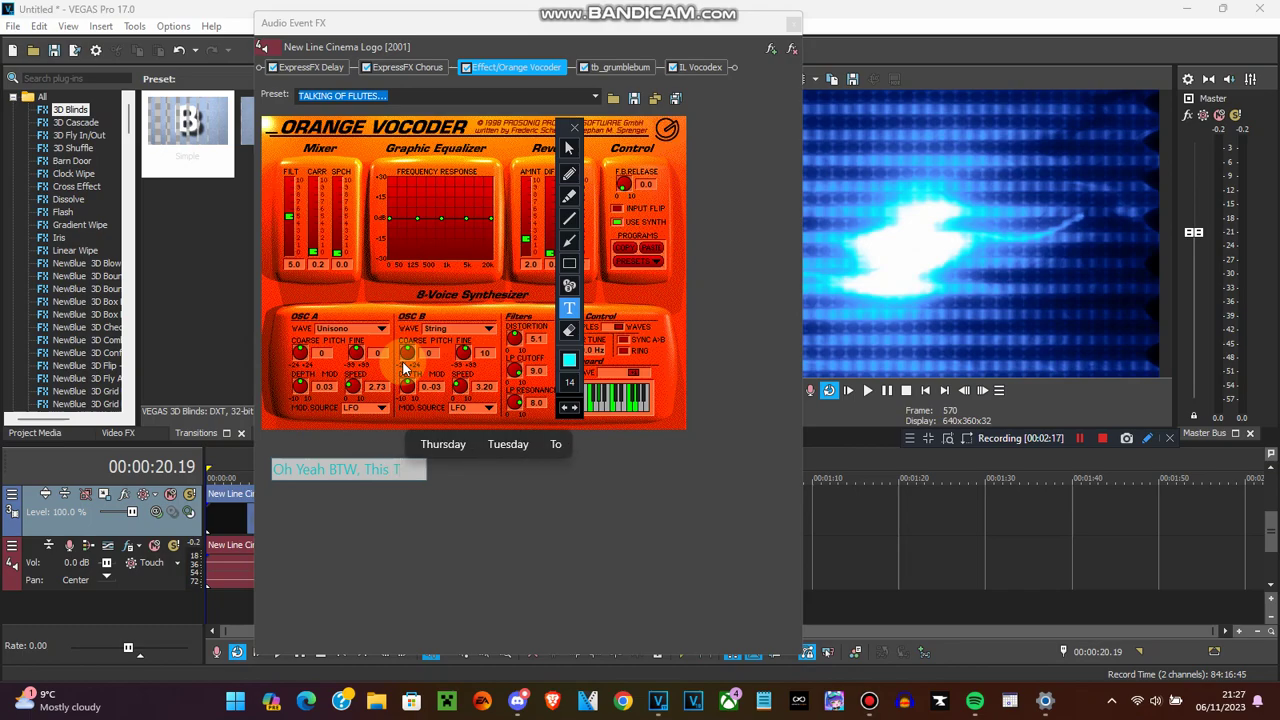
{"action": "key", "text": "BackSpace"}
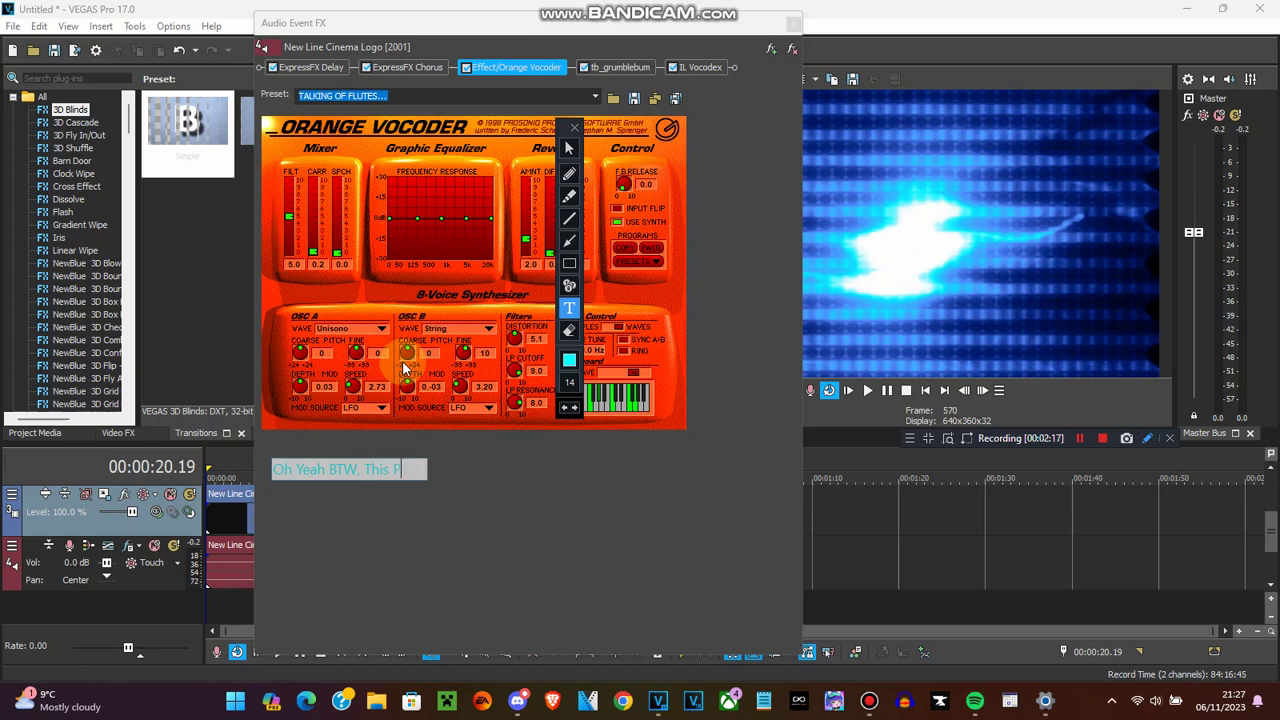
{"action": "type", "text": "Present"}
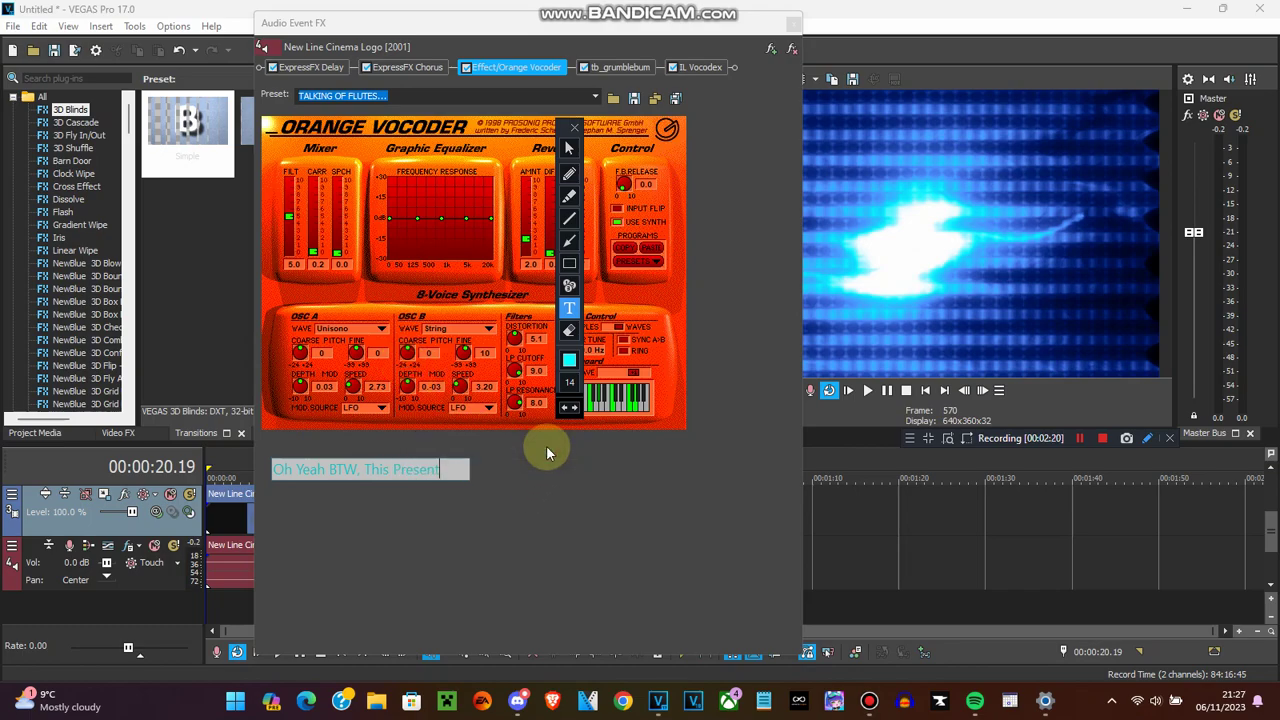
{"action": "type", "text": "s Of Talking "}
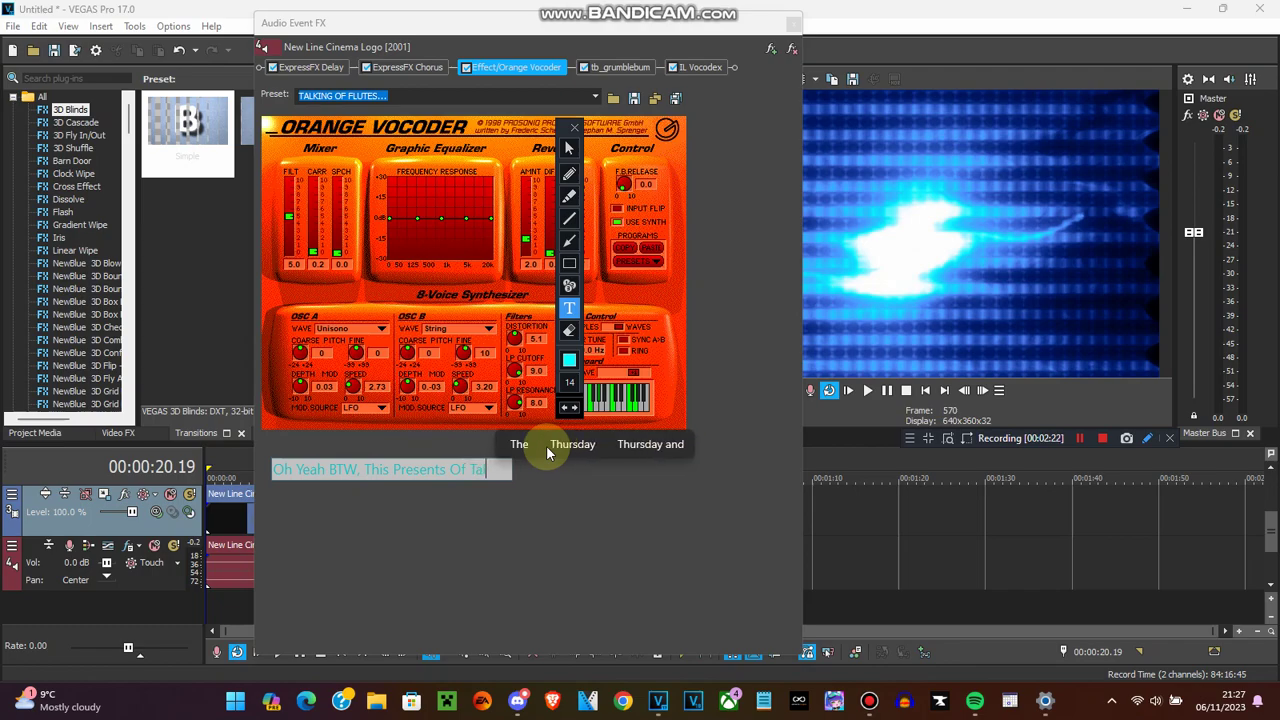
{"action": "type", "text": "Of"}
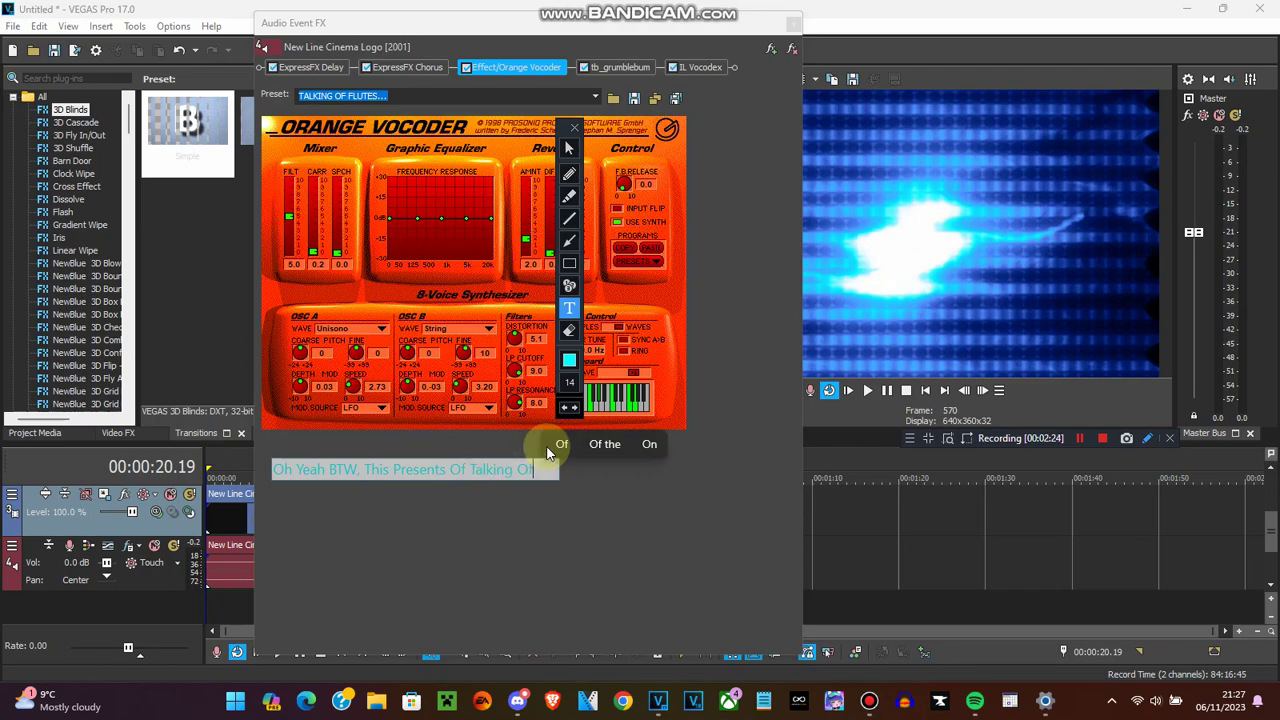
{"action": "type", "text": " Flu"}
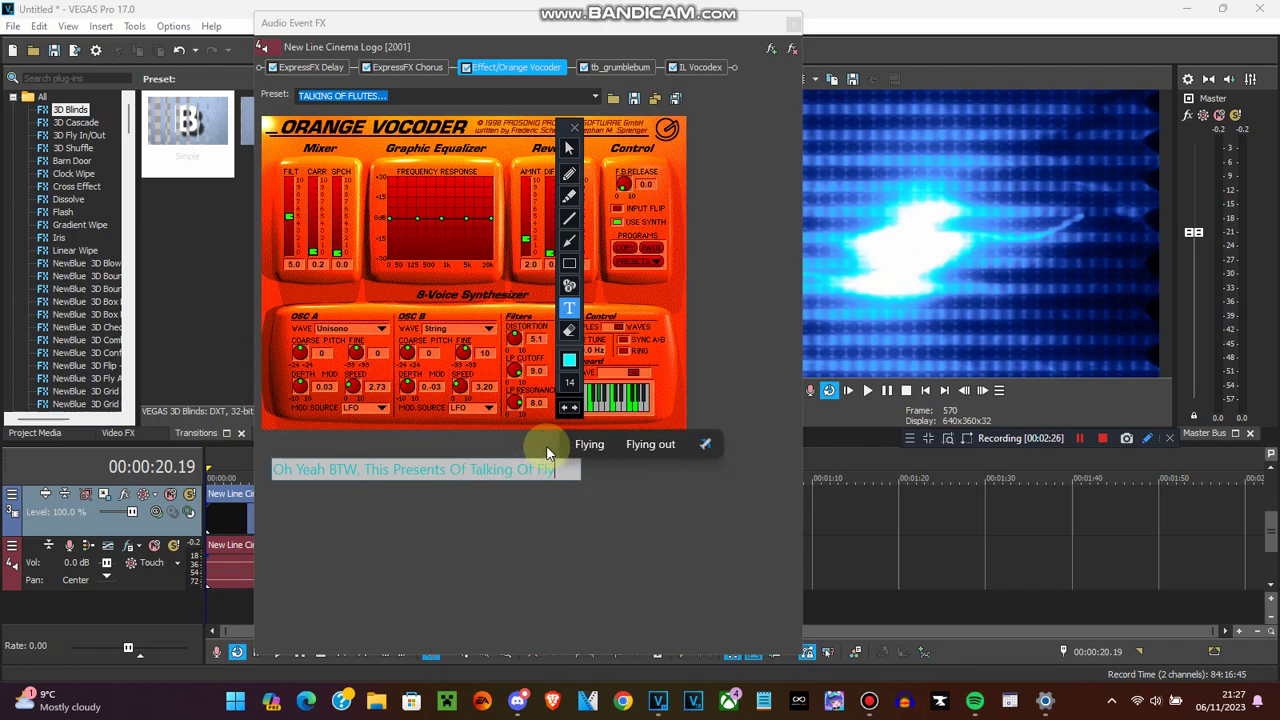
{"action": "type", "text": "tes Was "}
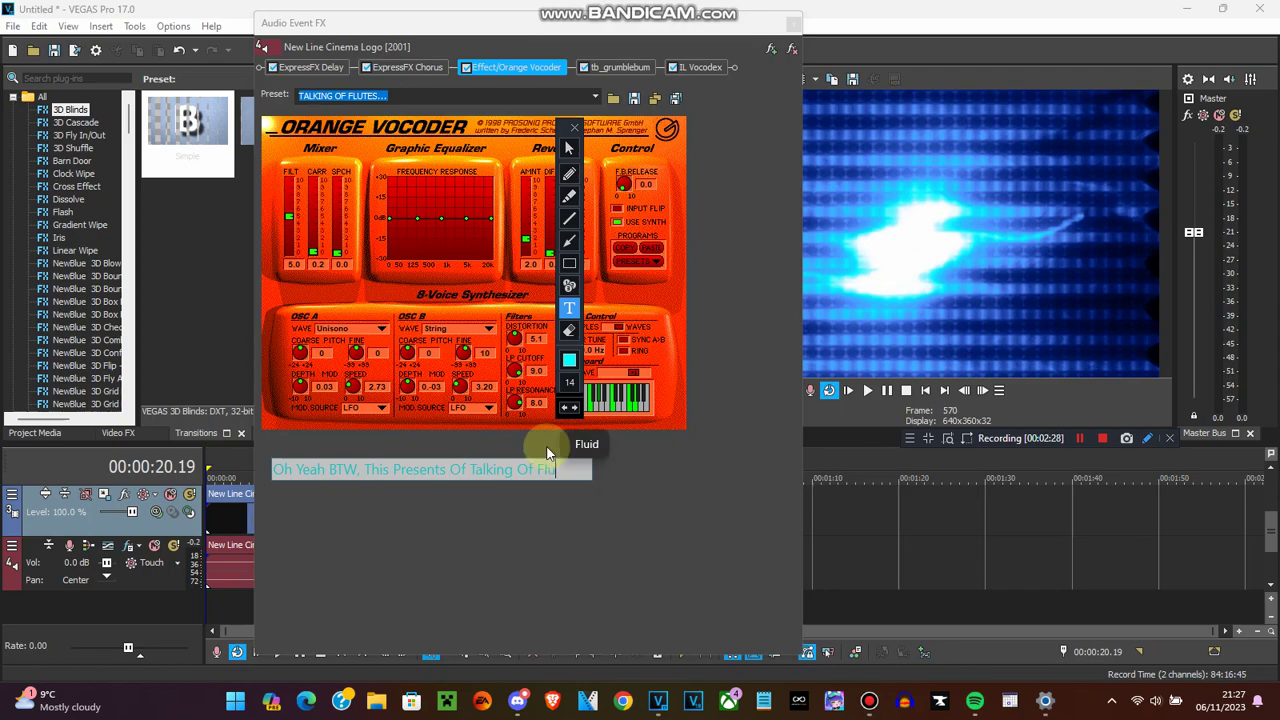
{"action": "type", "text": "Voc"}
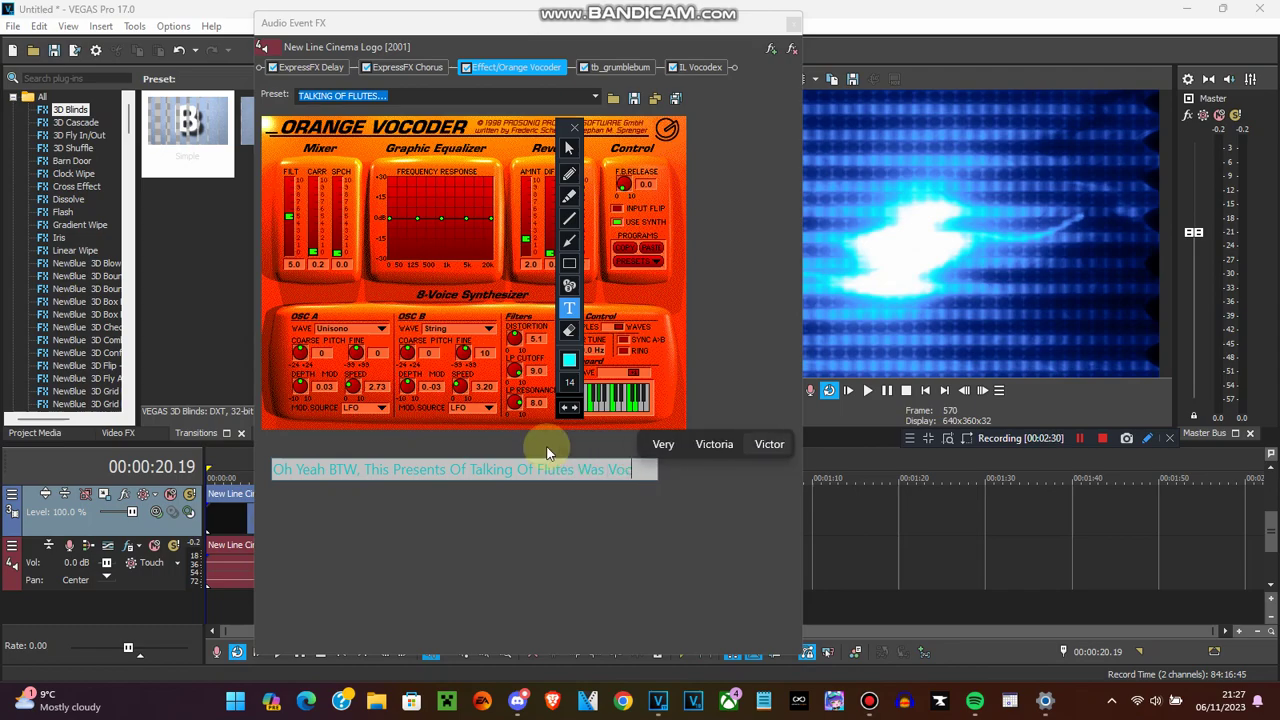
{"action": "type", "text": "oder My 1"}
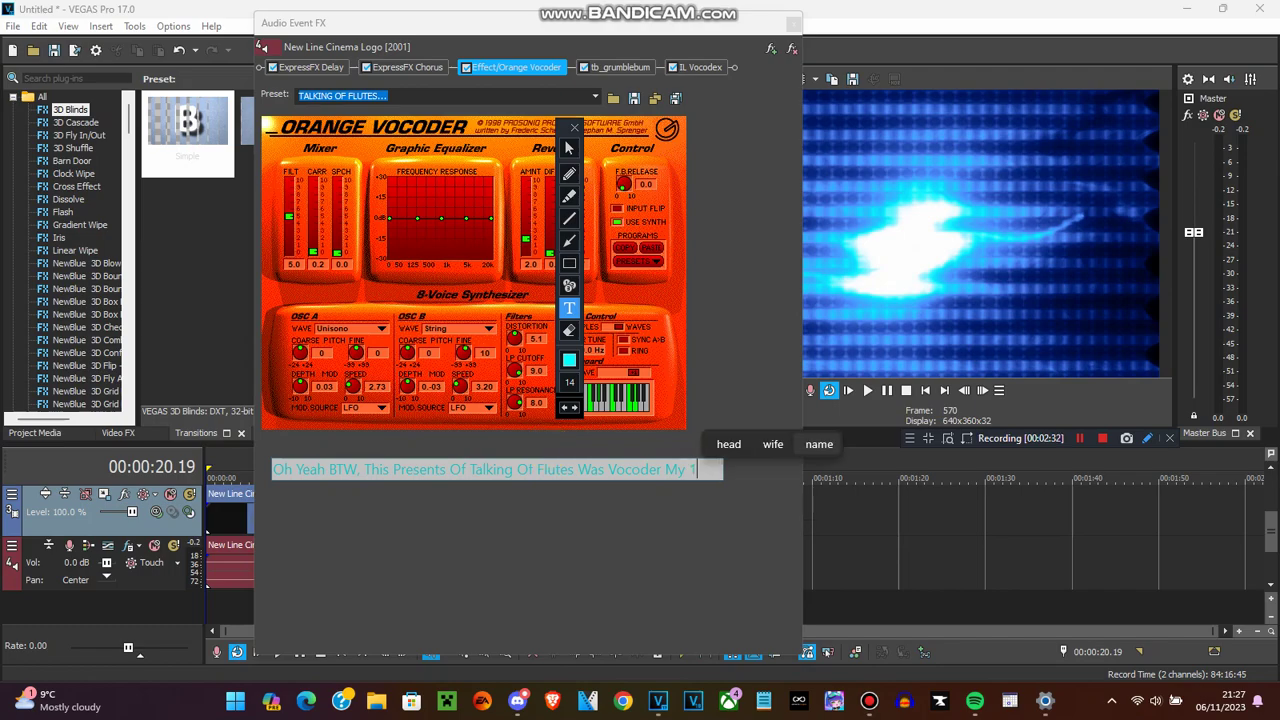
{"action": "type", "text": "000 Flutes. 3.0"}
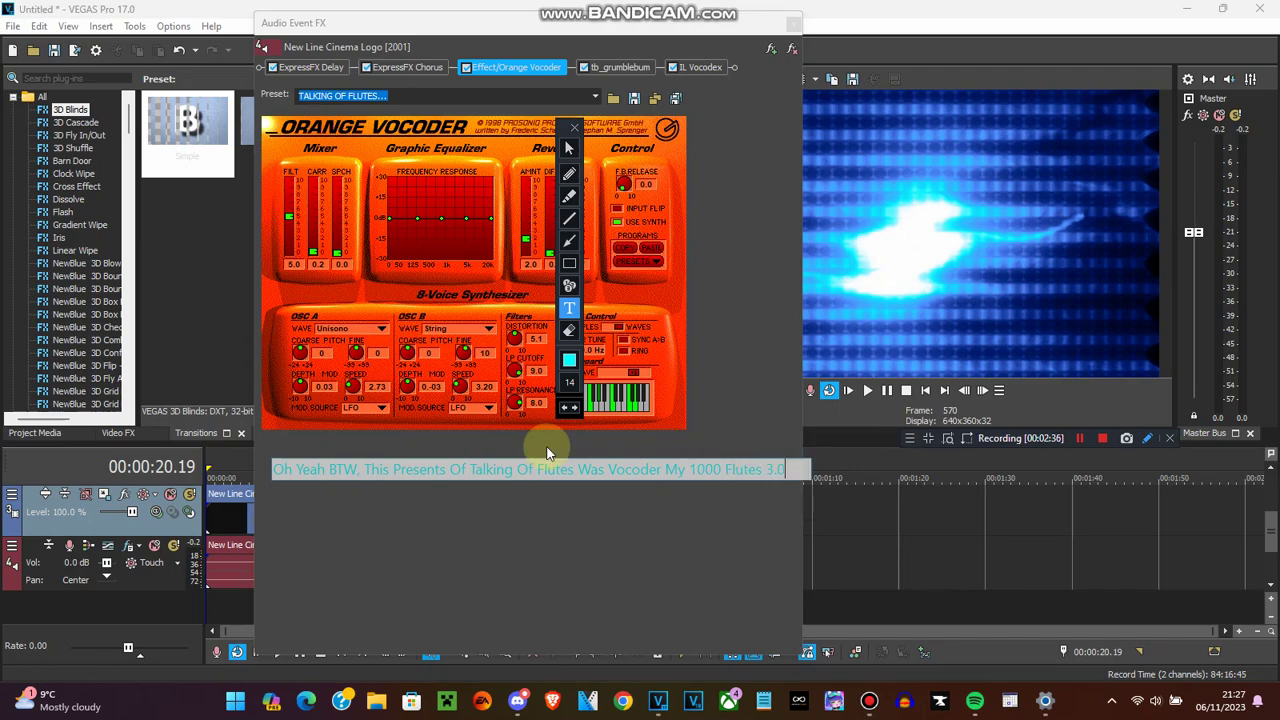
{"action": "left_click", "coordinate": [540, 495]}
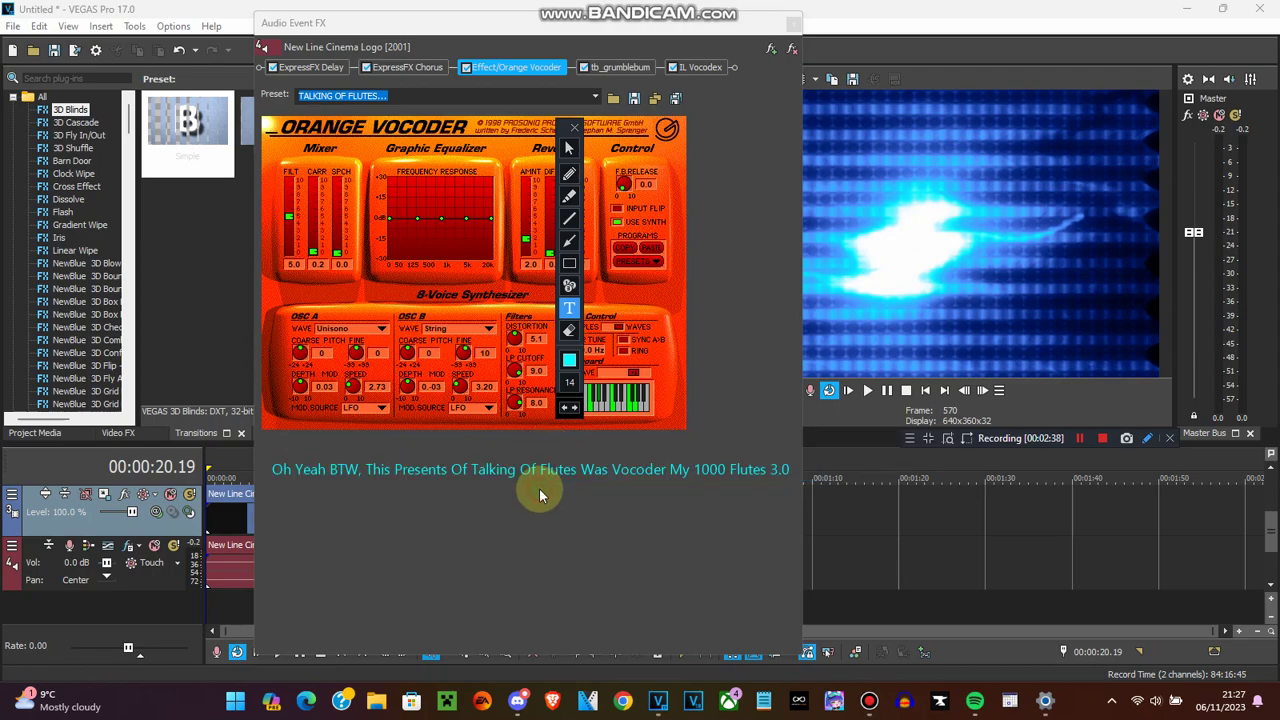
- Add the second cyan annotation "I'm Mean Is 1000 Flutes 3.0 Sorry" below the existing one, and close the drawing tools
{"action": "left_click", "coordinate": [367, 515]}
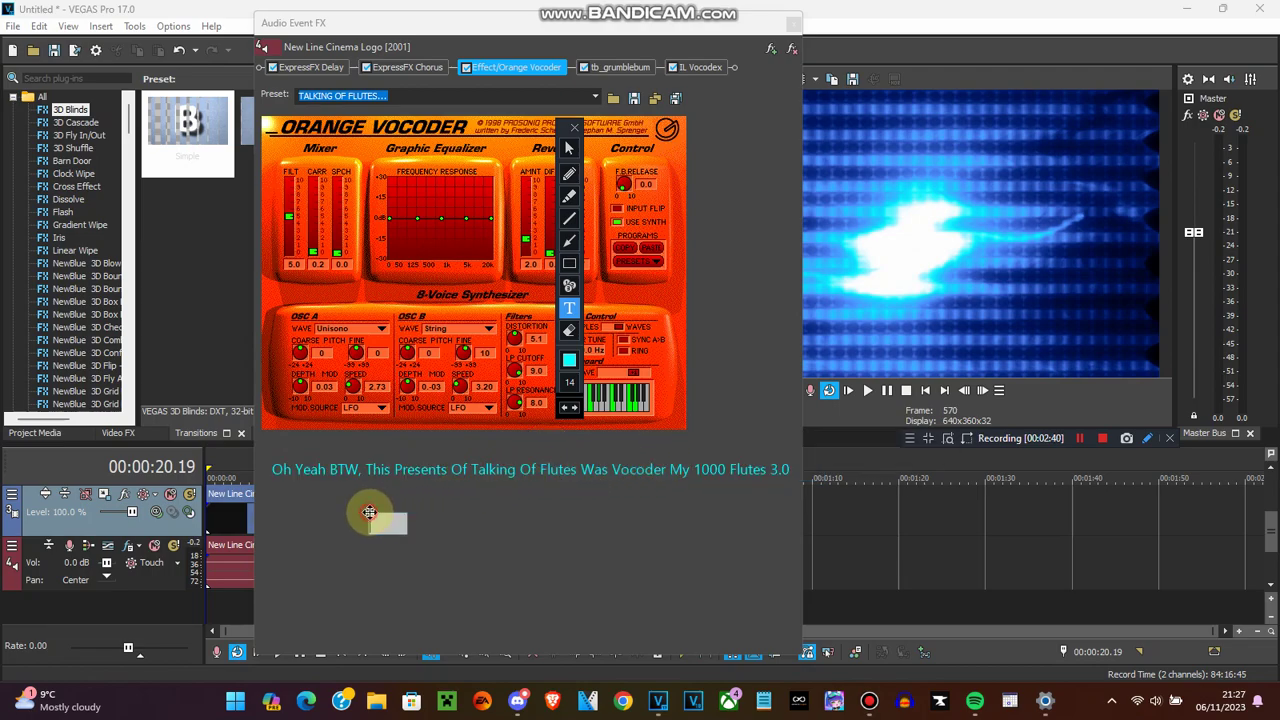
{"action": "type", "text": "Og"}
{"action": "key", "text": "BackSpace"}
{"action": "key", "text": "BackSpace"}
{"action": "type", "text": "U"}
{"action": "key", "text": "BackSpace"}
{"action": "type", "text": "I'm Mean "}
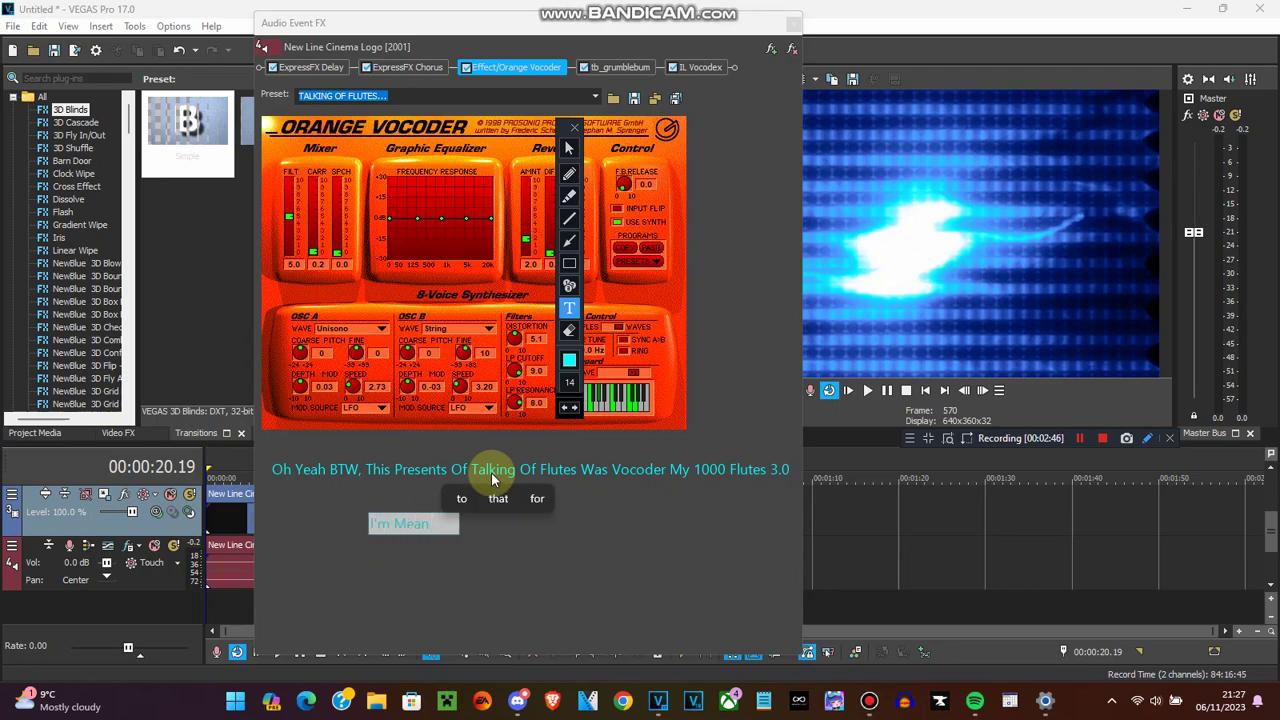
{"action": "type", "text": "Is "}
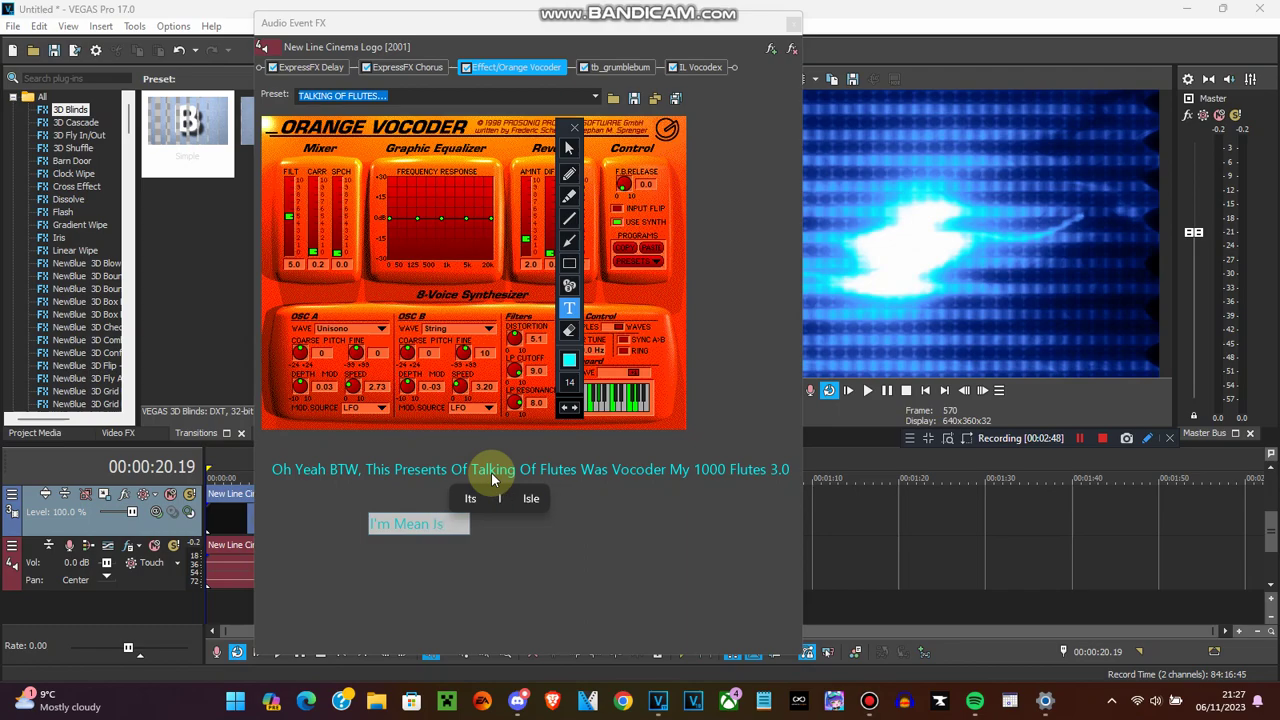
{"action": "type", "text": "1000 F"}
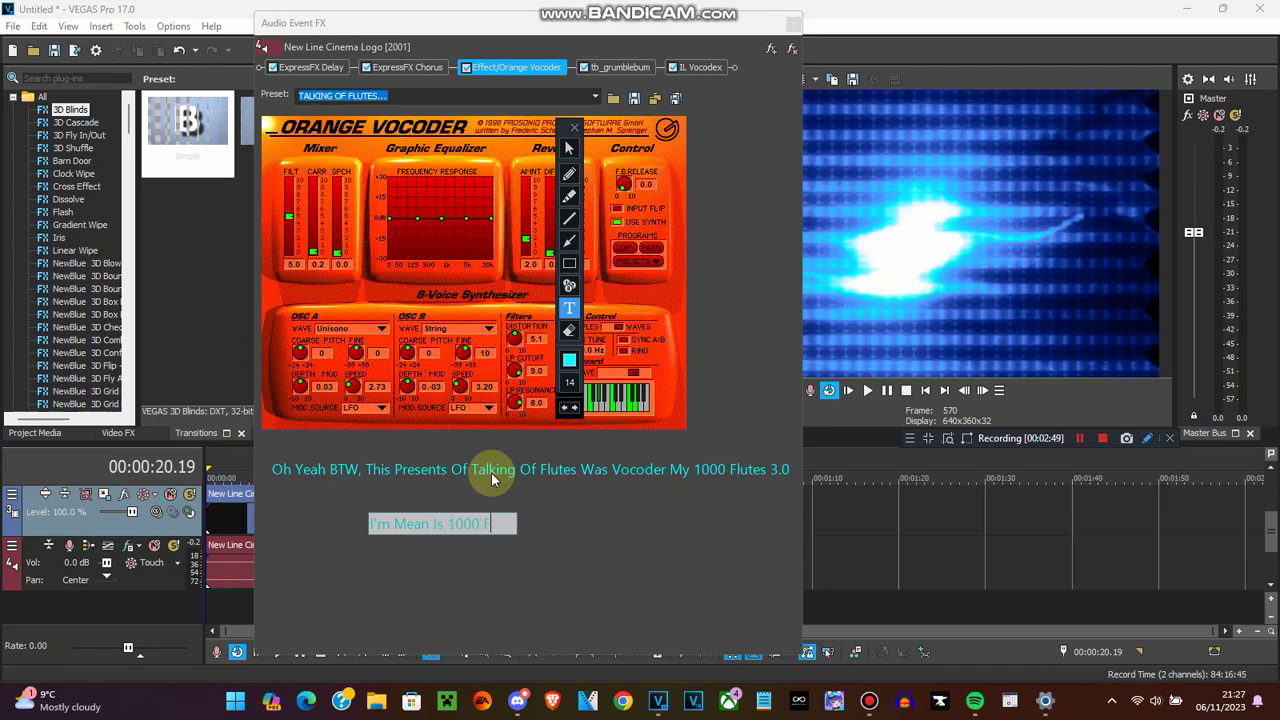
{"action": "type", "text": "lutes 3.0 S"}
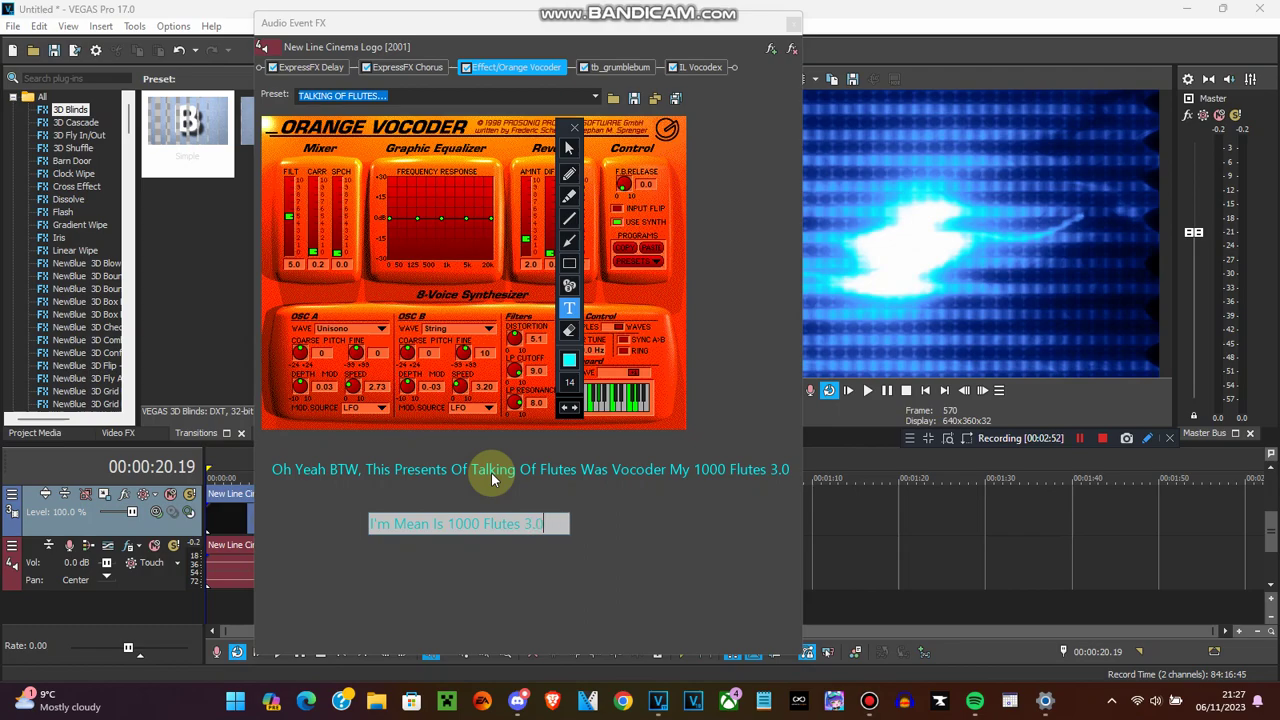
{"action": "type", "text": "orry"}
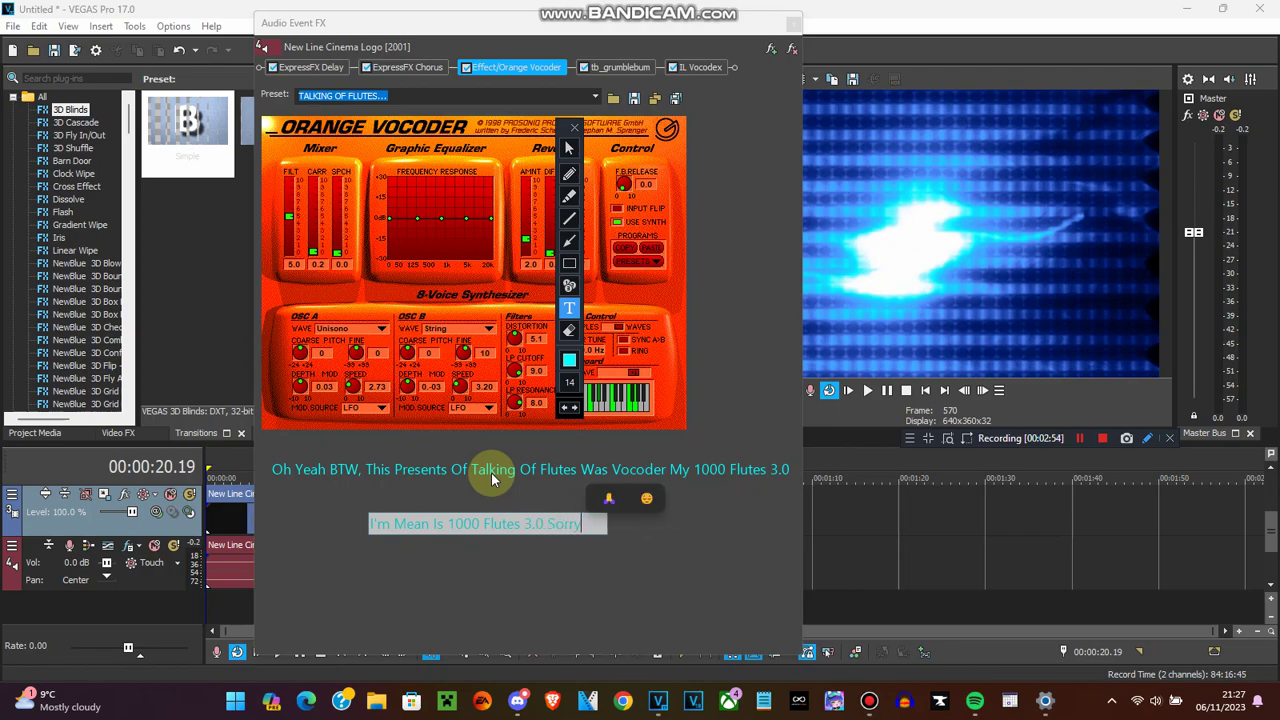
{"action": "left_click", "coordinate": [491, 472]}
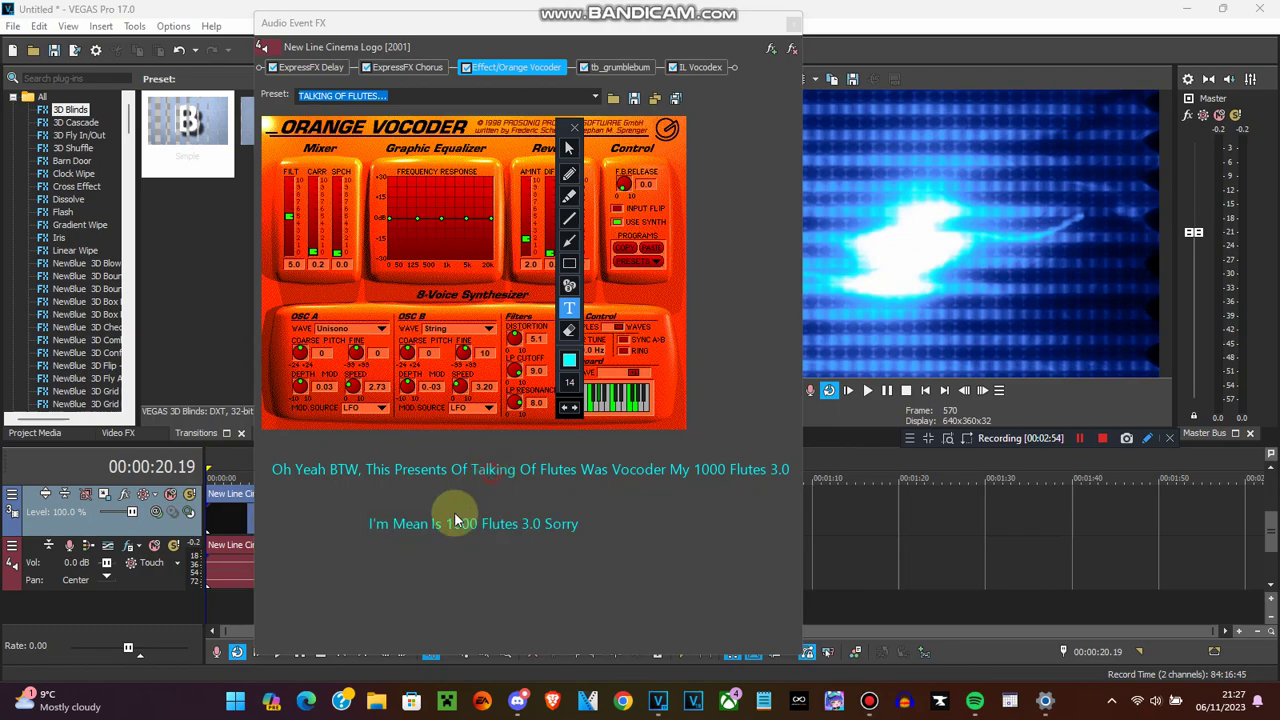
{"action": "left_click", "coordinate": [569, 128]}
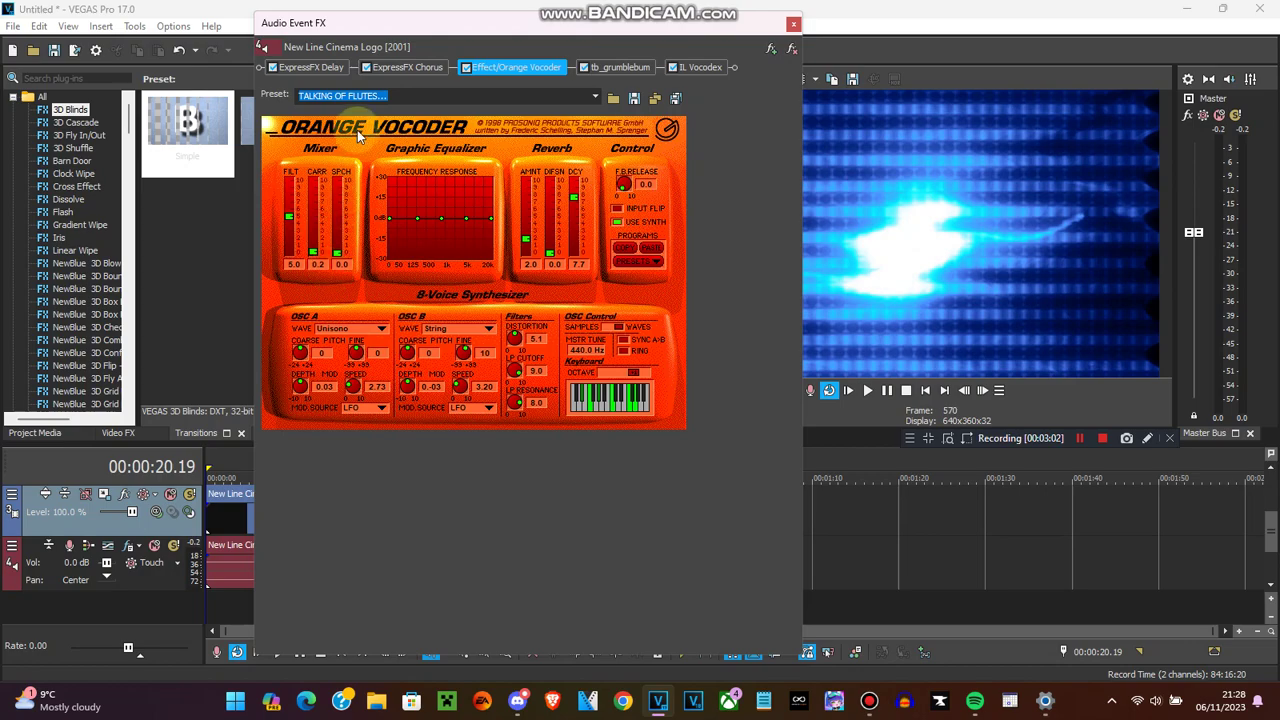
- Show the settings of tb_grumblebum and IL Vocodex in the second clip's audio effect chain
{"action": "left_click", "coordinate": [620, 68]}
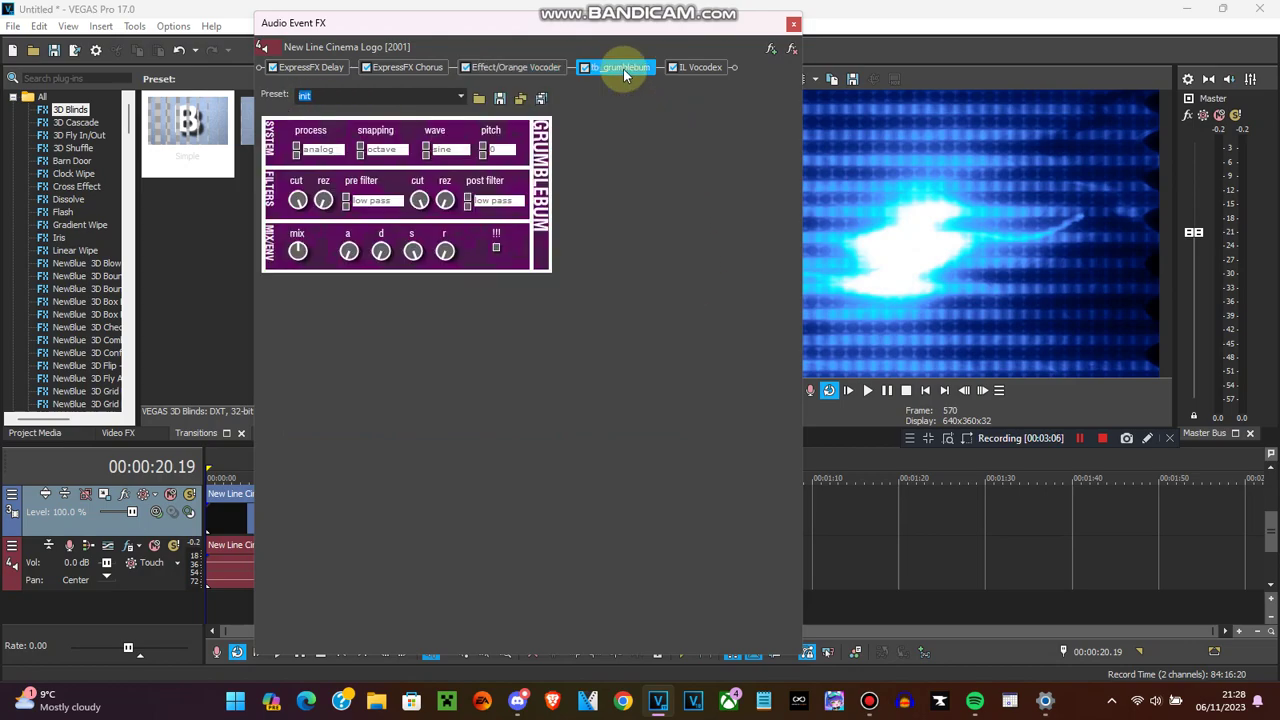
{"action": "left_click", "coordinate": [706, 68]}
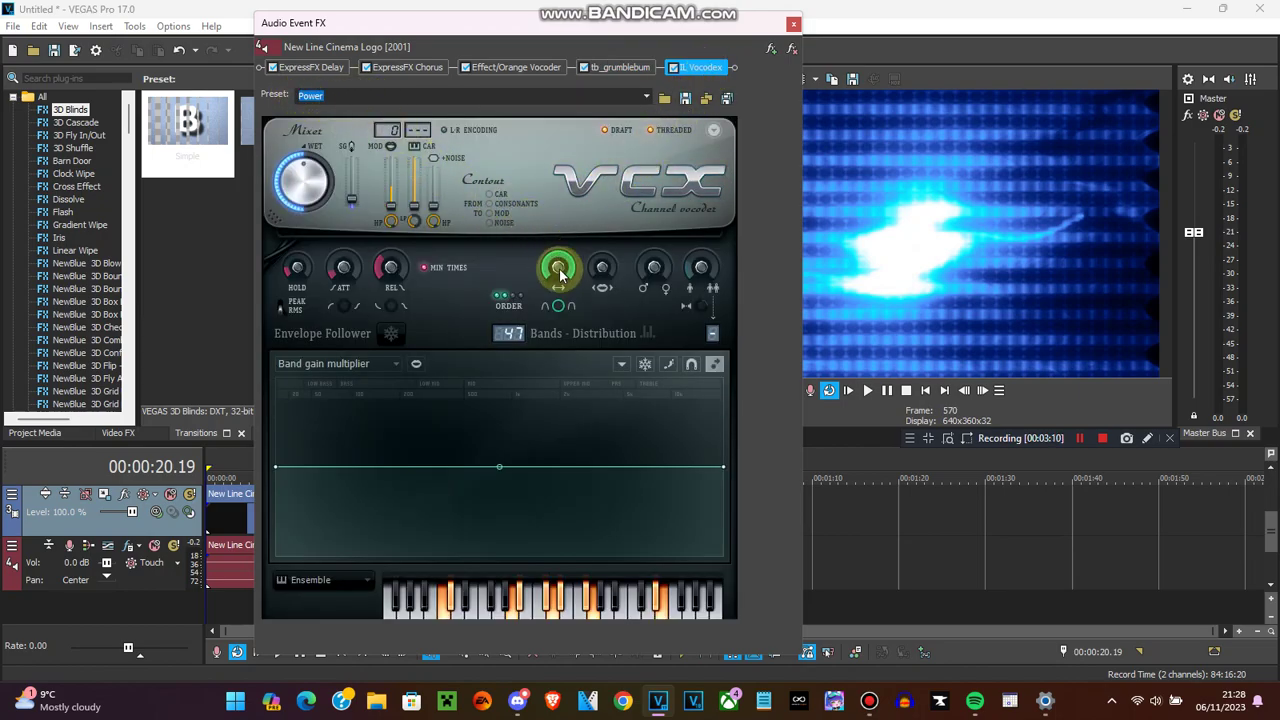
- Annotate the IL Vocodex graph with "Yup, This Key Is Evil PinkEnsembleChorded, So I Make That Later", and close the drawing tools
{"action": "left_click", "coordinate": [1150, 439]}
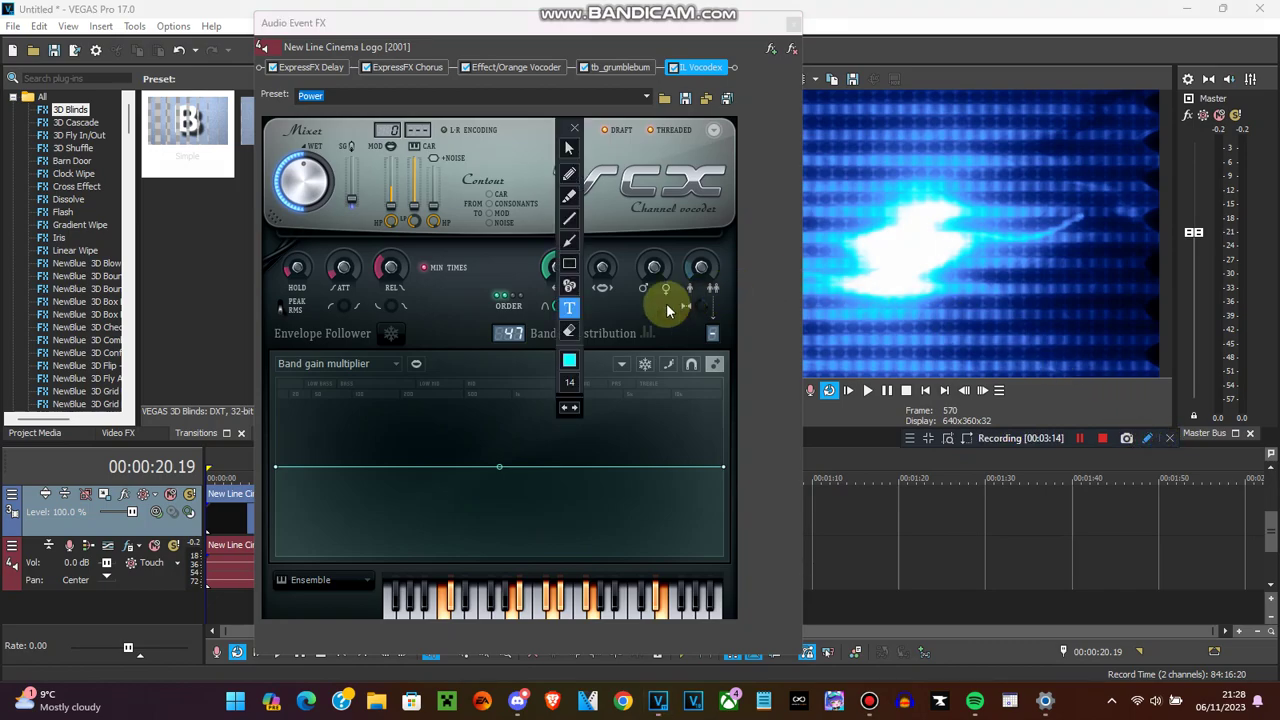
{"action": "left_click", "coordinate": [297, 441]}
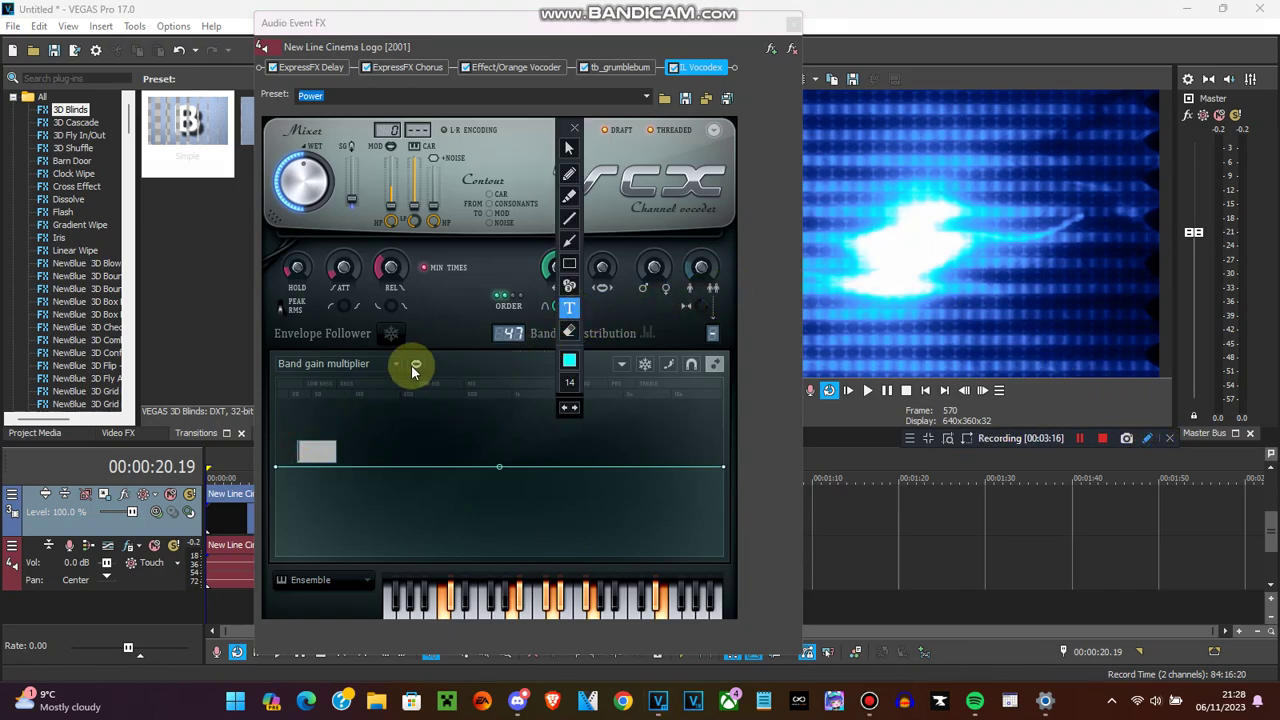
{"action": "type", "text": "Yup. Th"}
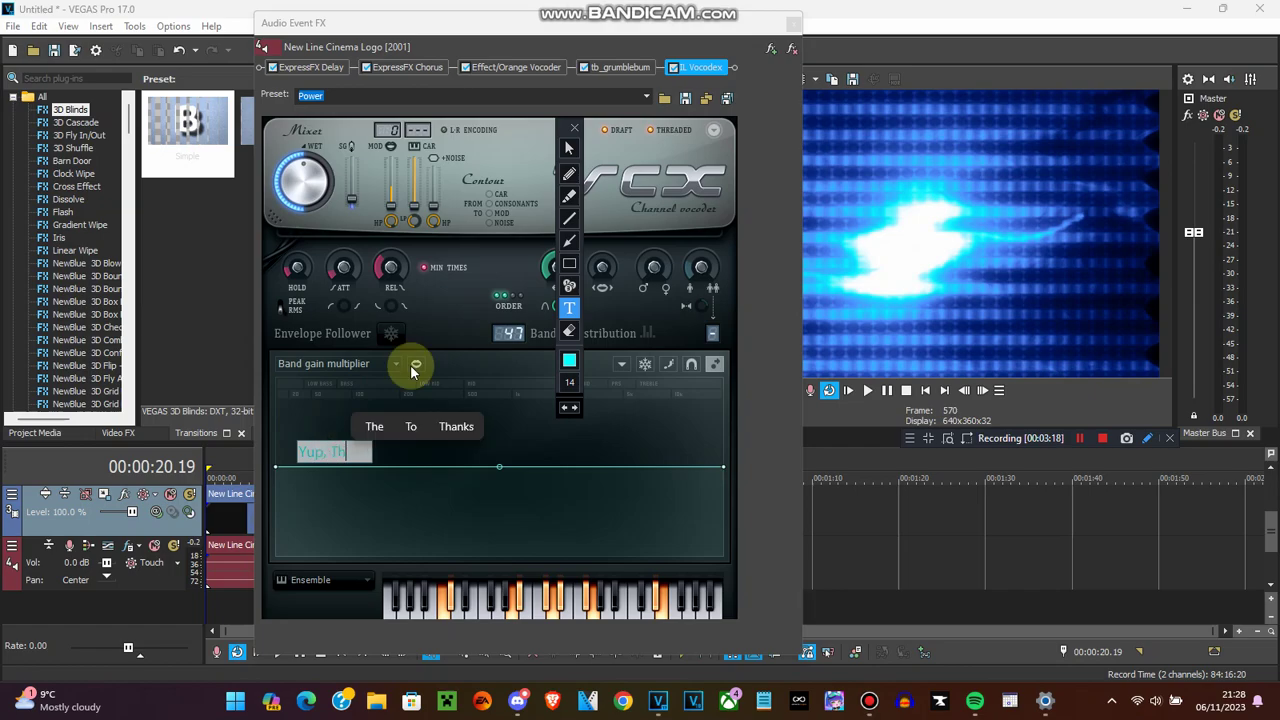
{"action": "type", "text": "is"}
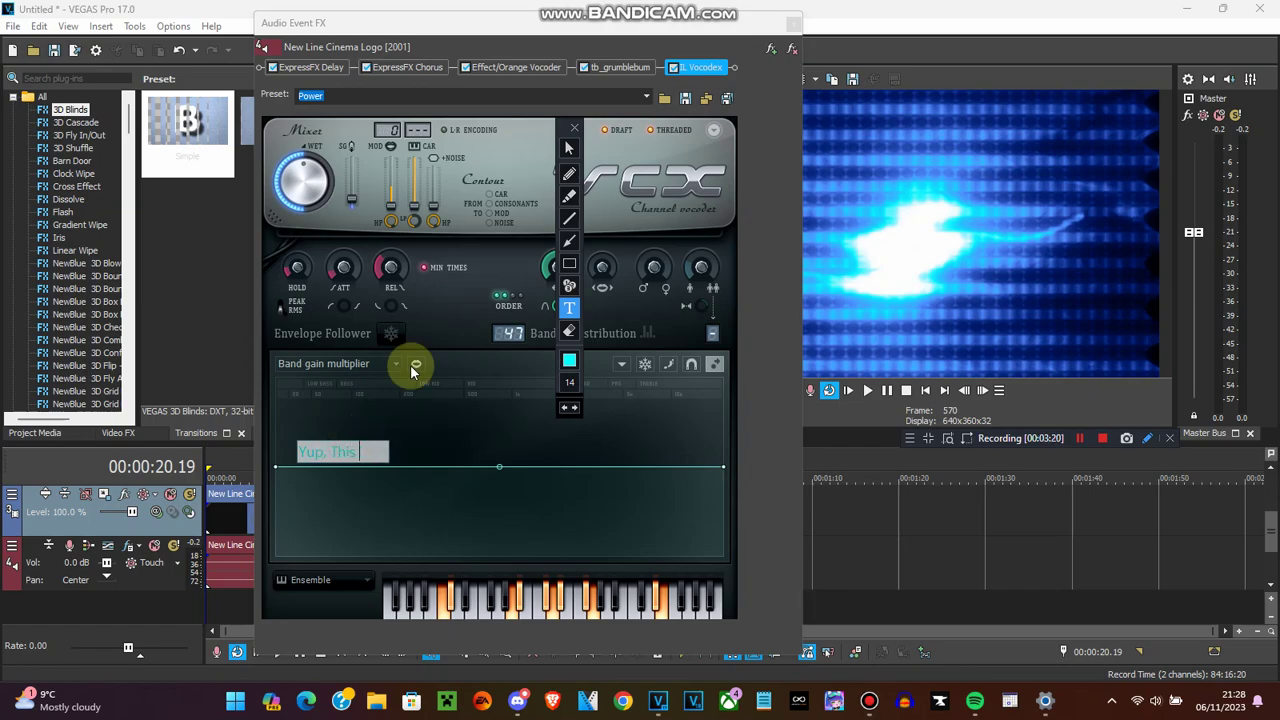
{"action": "type", "text": " Key Is"}
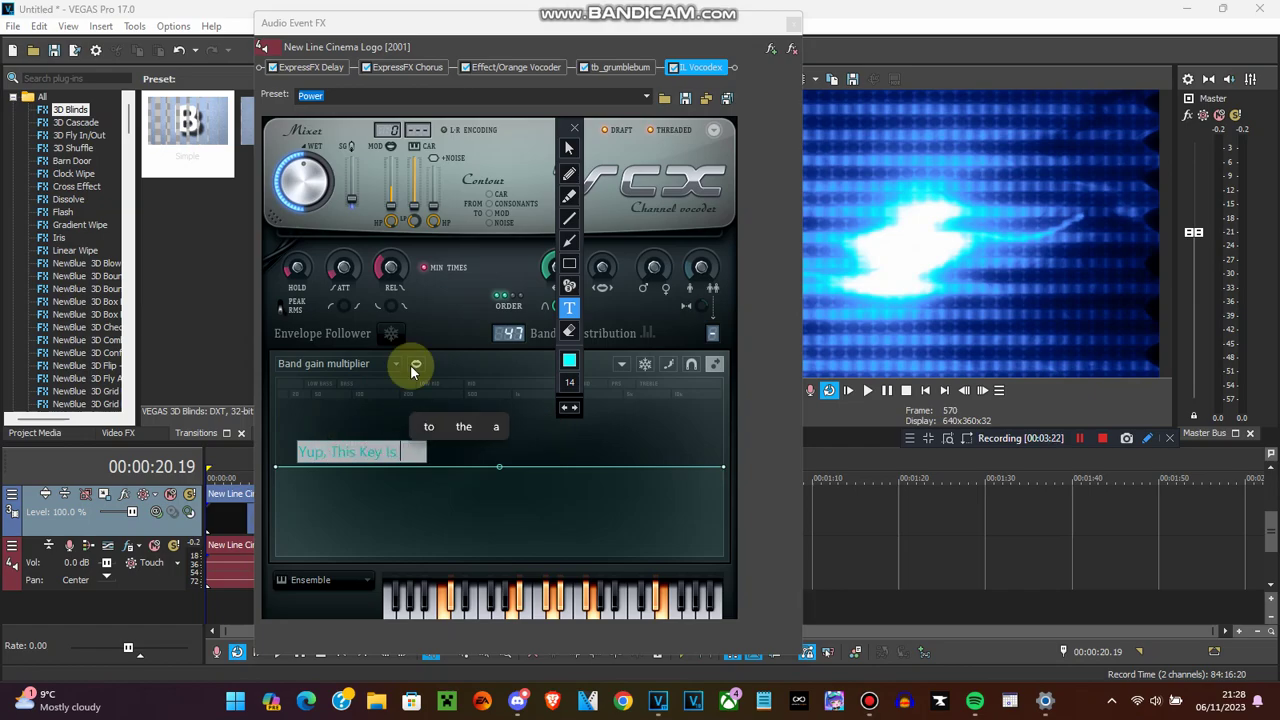
{"action": "type", "text": " Evil PinkS"}
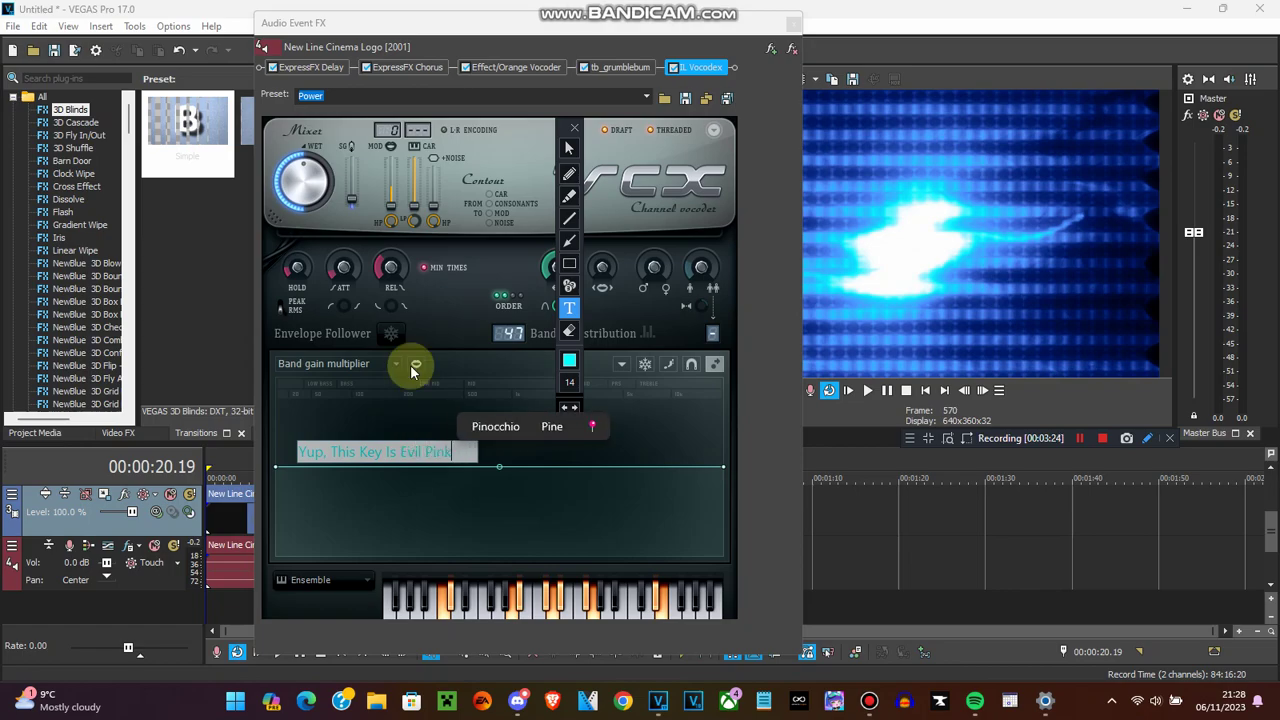
{"action": "key", "text": "BackSpace"}
{"action": "type", "text": "Esnemb"}
{"action": "key", "text": "BackSpace"}
{"action": "key", "text": "BackSpace"}
{"action": "key", "text": "BackSpace"}
{"action": "key", "text": "BackSpace"}
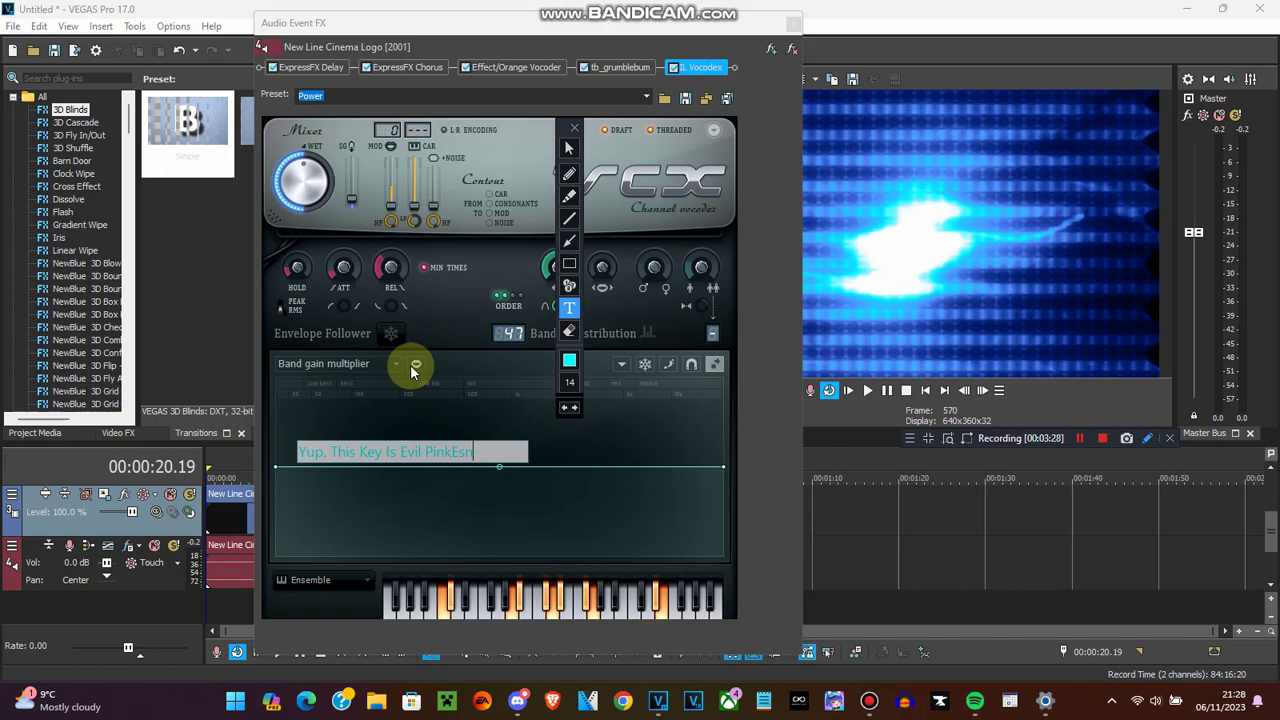
{"action": "key", "text": "BackSpace"}
{"action": "key", "text": "BackSpace"}
{"action": "key", "text": "BackSpace"}
{"action": "key", "text": "BackSpace"}
{"action": "key", "text": "BackSpace"}
{"action": "key", "text": "BackSpace"}
{"action": "key", "text": "BackSpace"}
{"action": "key", "text": "BackSpace"}
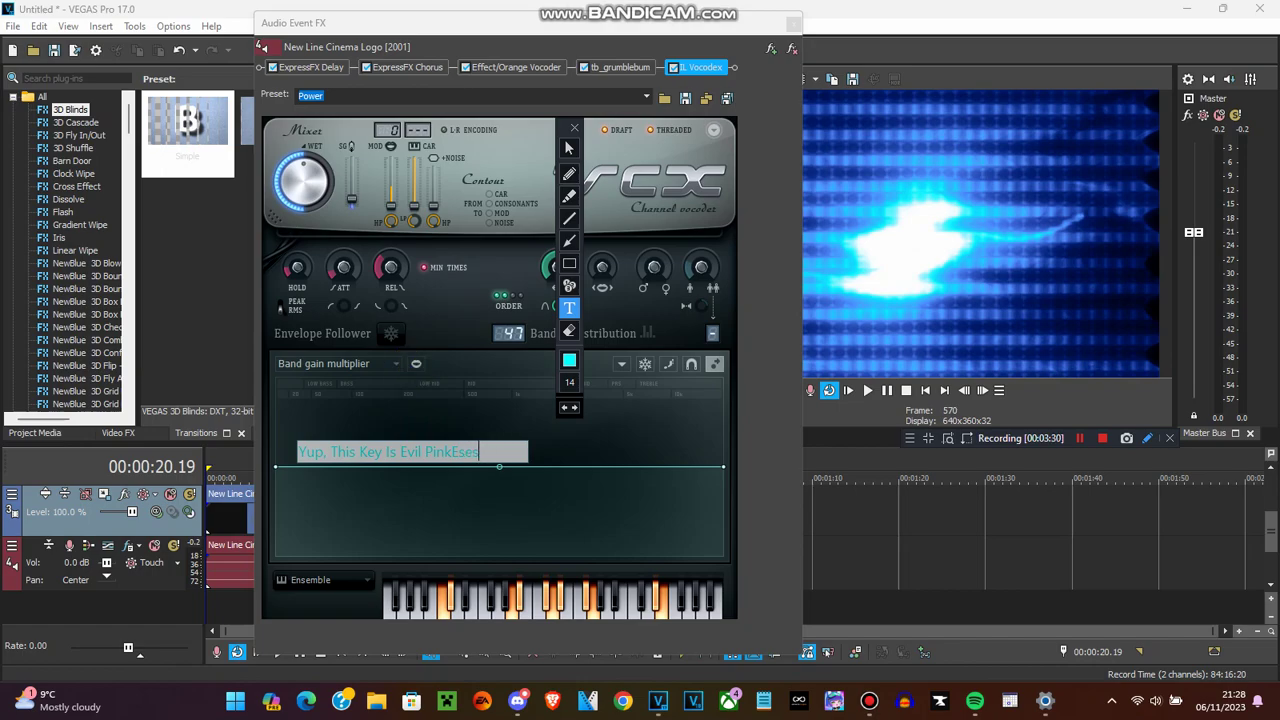
{"action": "type", "text": "Pi"}
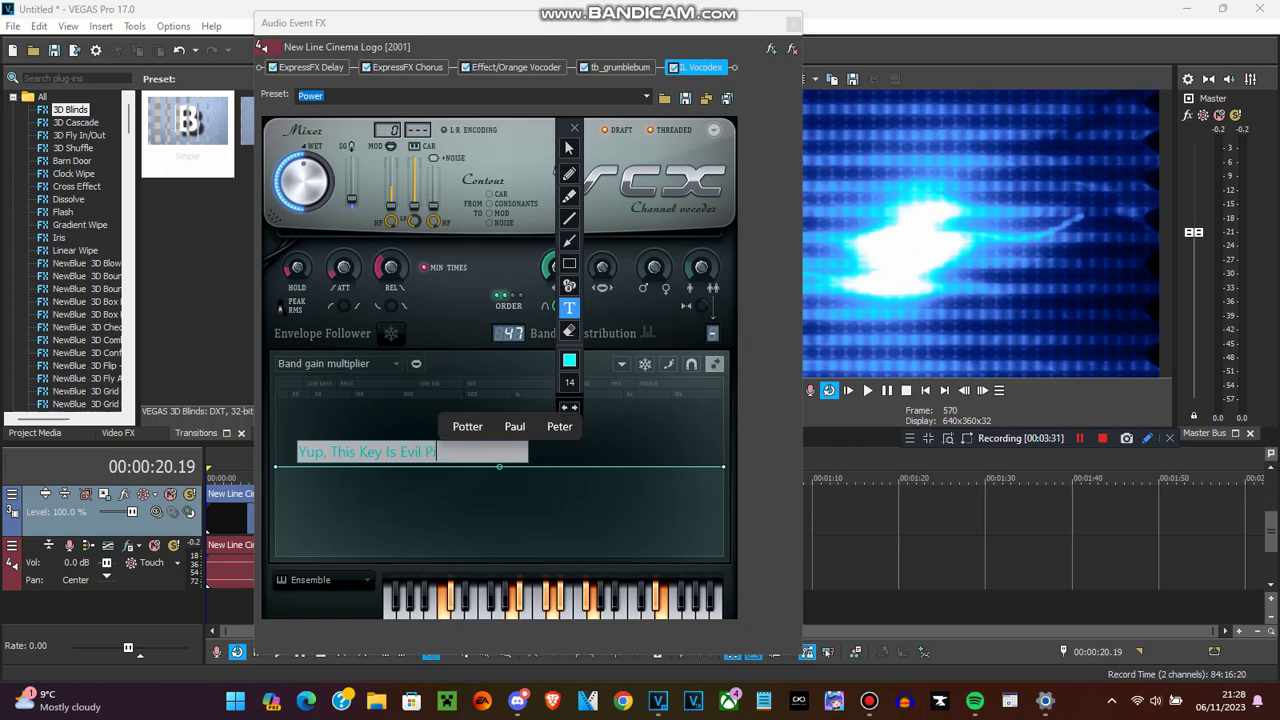
{"action": "type", "text": "nkEnsembleChorded"}
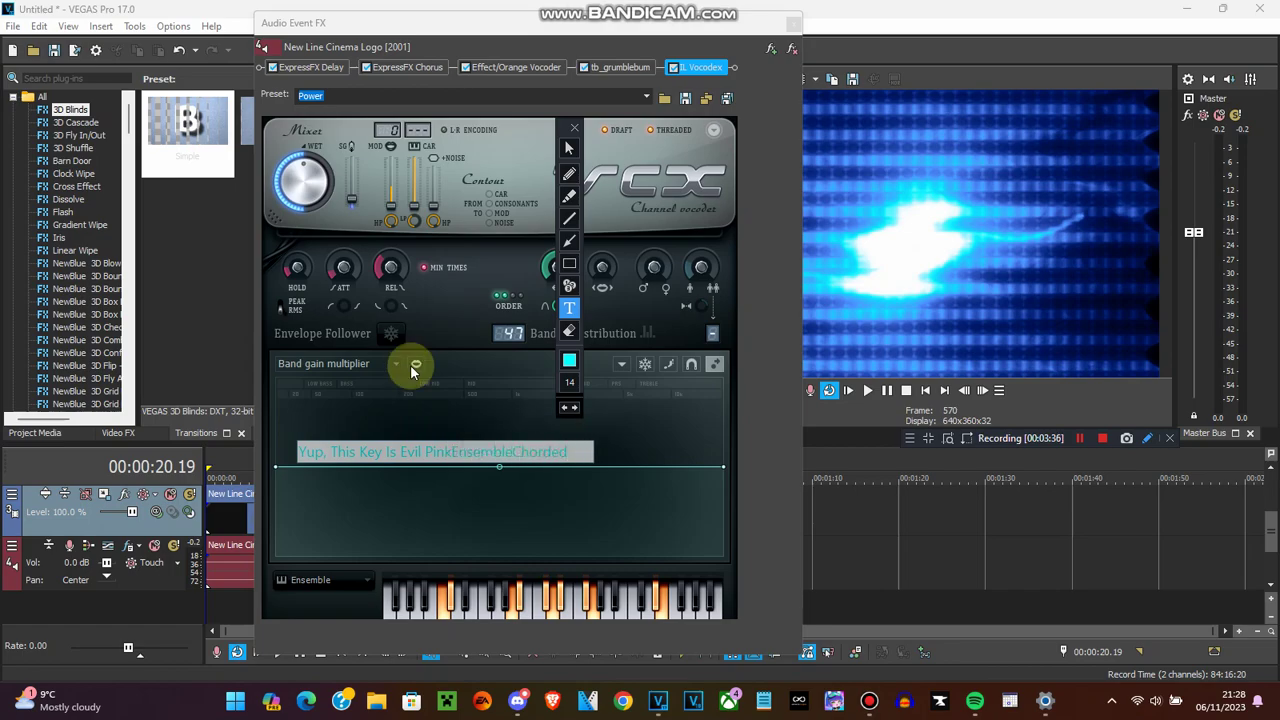
{"action": "type", "text": " . So I Make"}
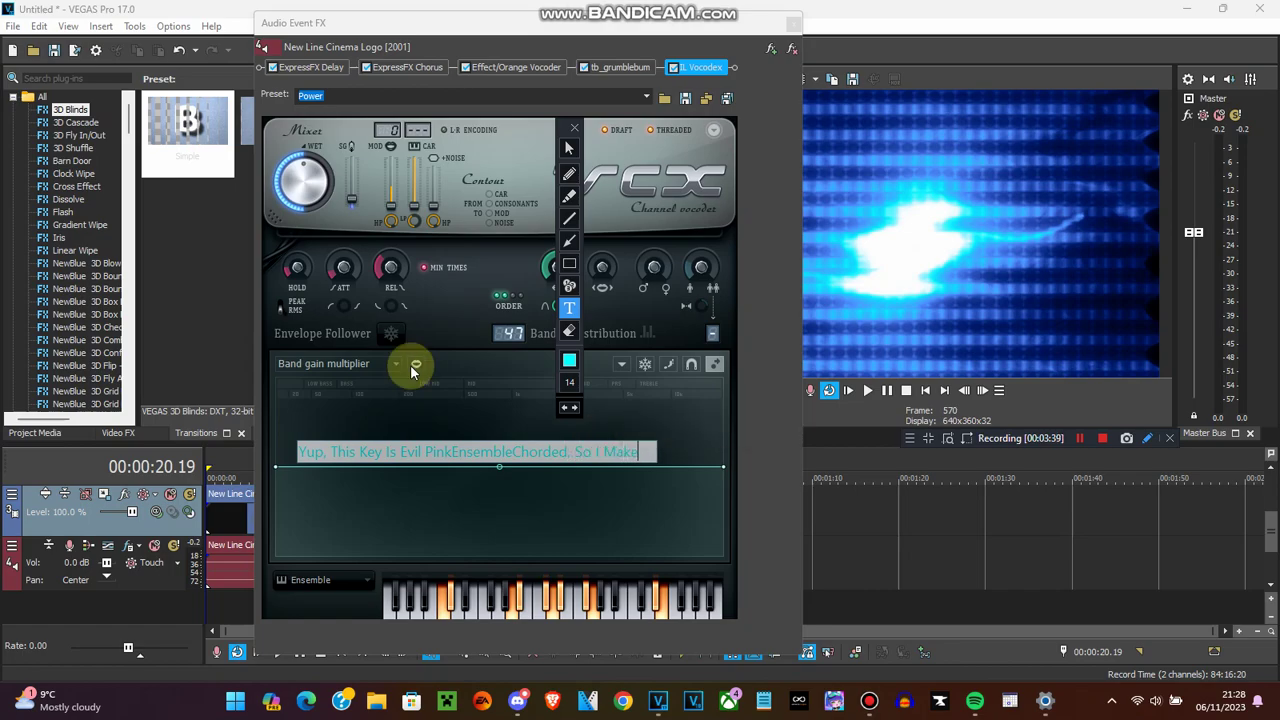
{"action": "type", "text": " That Later"}
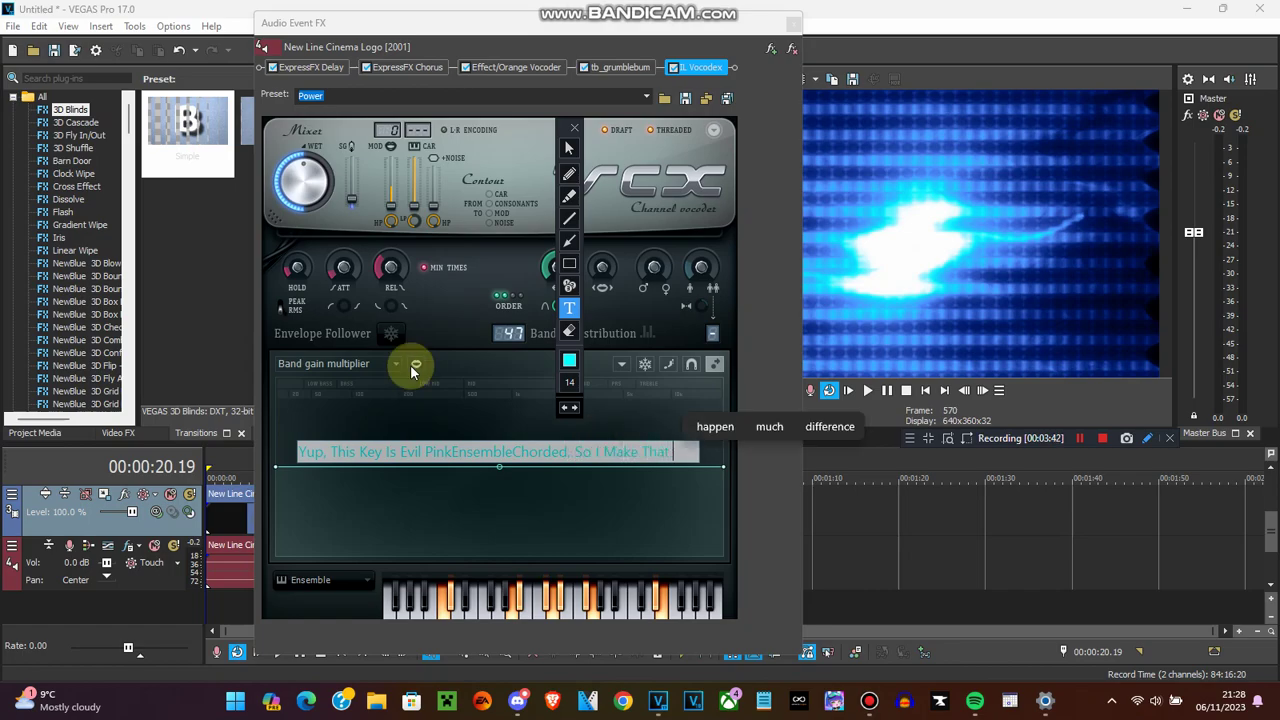
{"action": "left_click", "coordinate": [397, 407]}
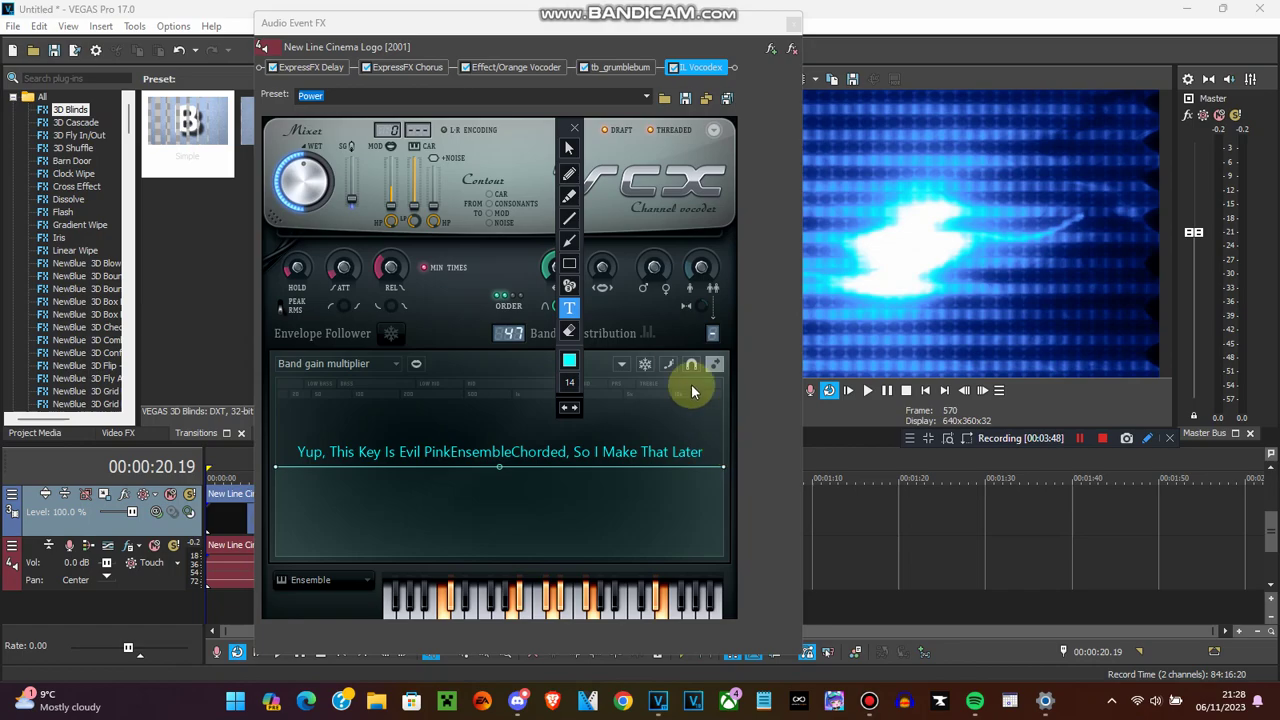
{"action": "left_click", "coordinate": [574, 128]}
- Pause and resume recording for the third clip, showing its video effects from Light Rays and Glow through the three Wiggles to Dream Glow
{"action": "left_click", "coordinate": [1080, 438]}
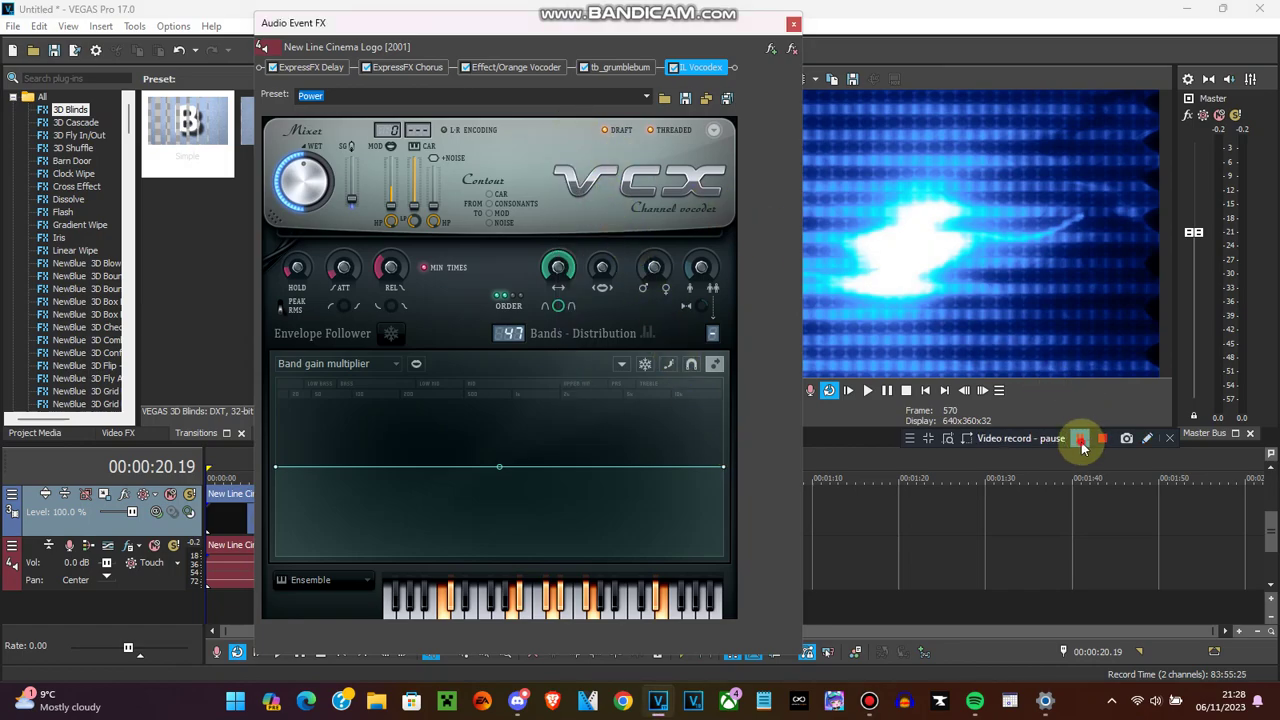
{"action": "left_click", "coordinate": [1080, 438]}
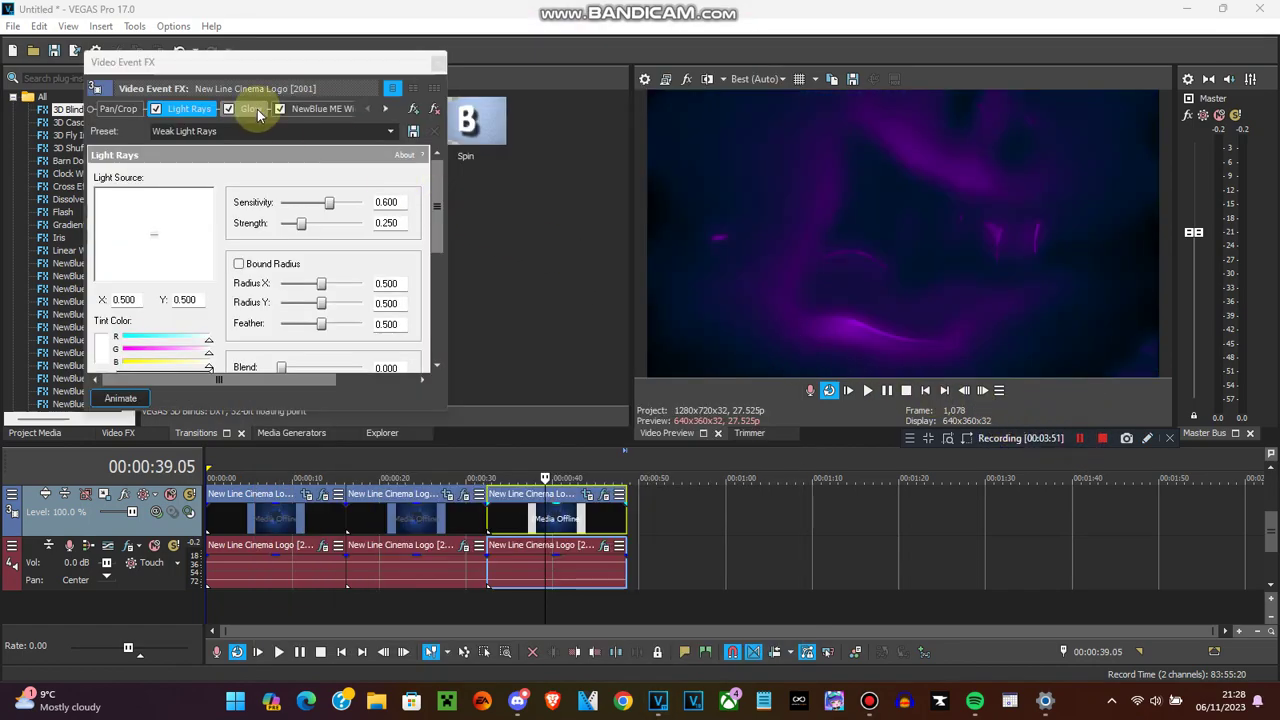
{"action": "left_click", "coordinate": [252, 109]}
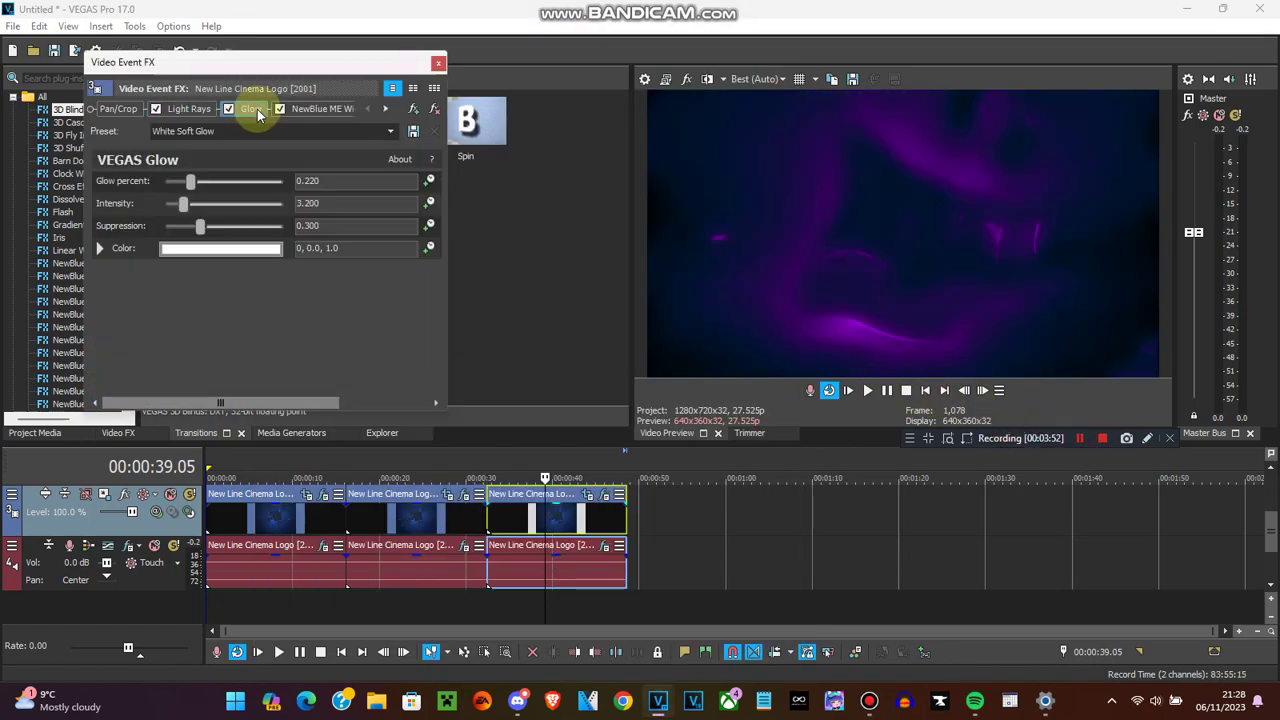
{"action": "left_click", "coordinate": [321, 110]}
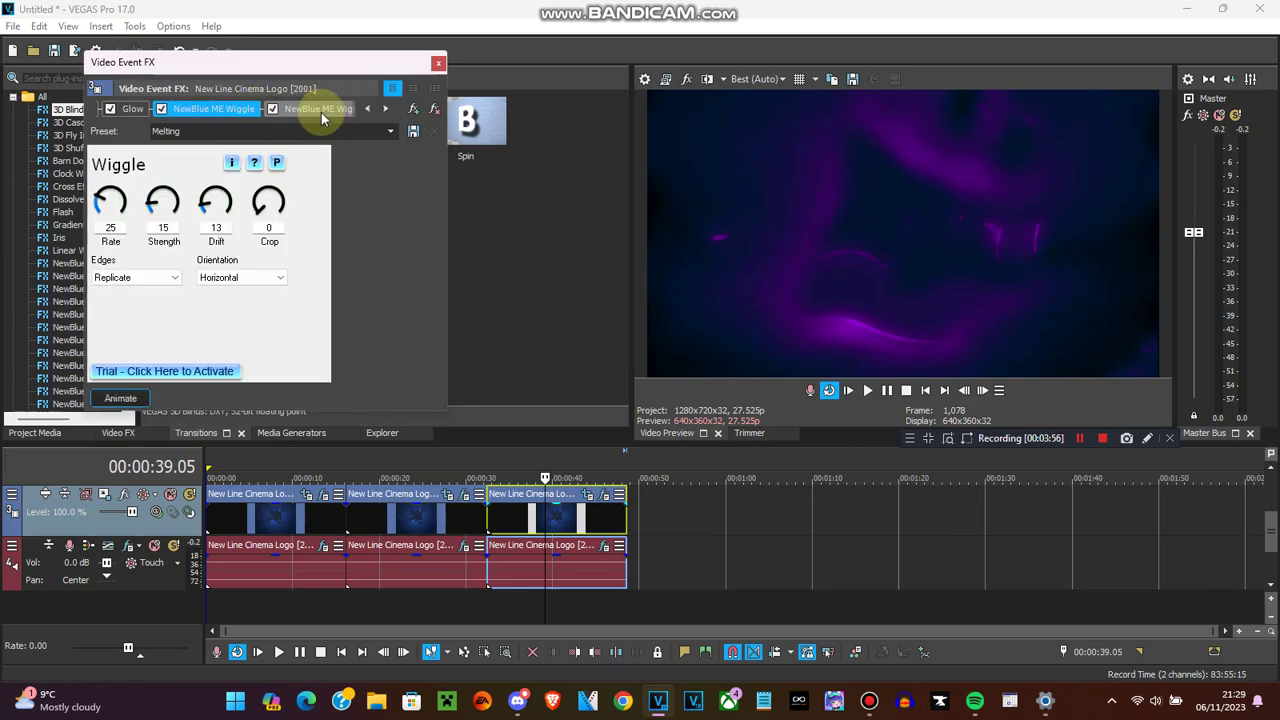
{"action": "left_click", "coordinate": [321, 112]}
{"action": "left_click", "coordinate": [346, 112]}
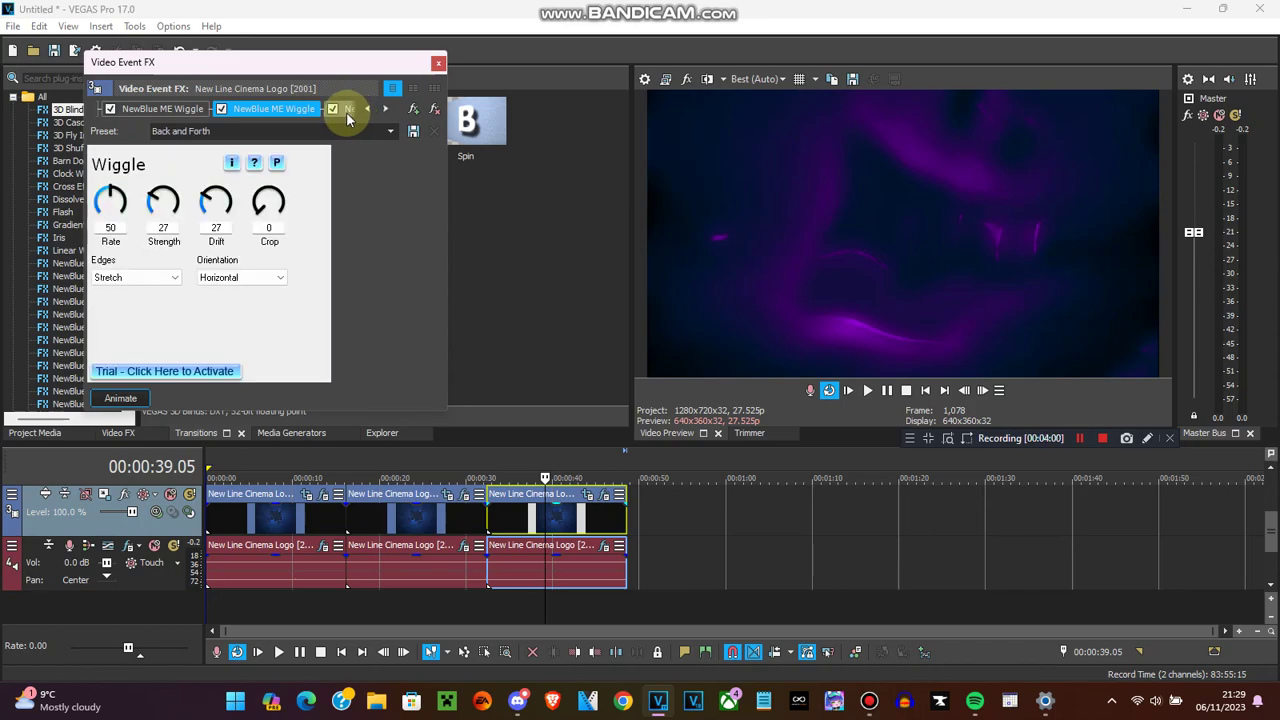
{"action": "left_click", "coordinate": [346, 112]}
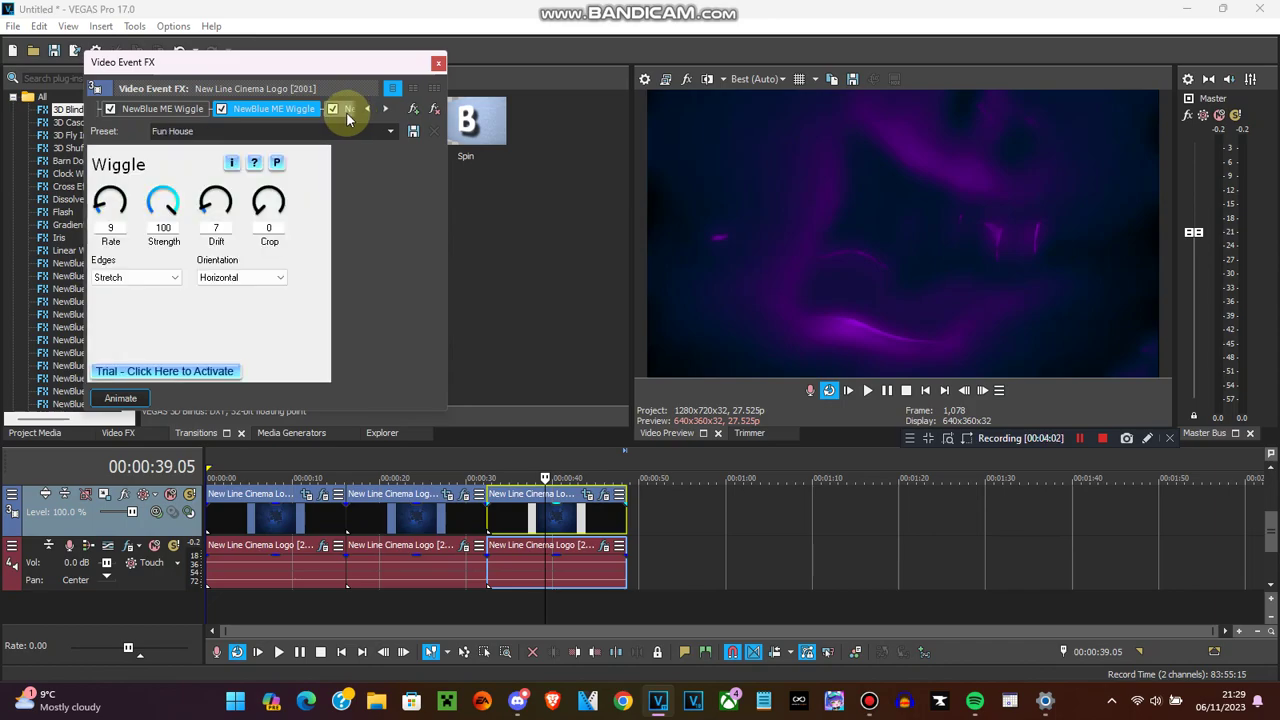
{"action": "left_click", "coordinate": [346, 112]}
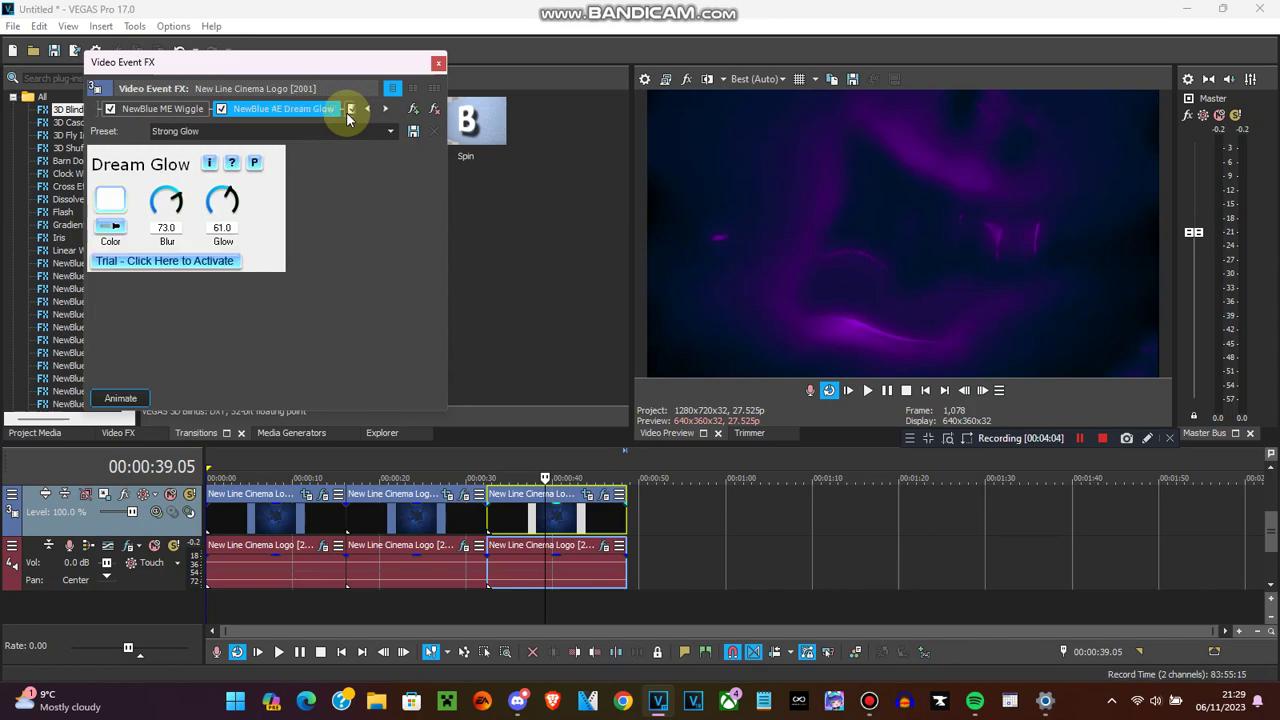
- Show the third clip's TV Simulator settings and enter "SizeMashup V21" as the preset name
{"action": "left_click", "coordinate": [383, 112]}
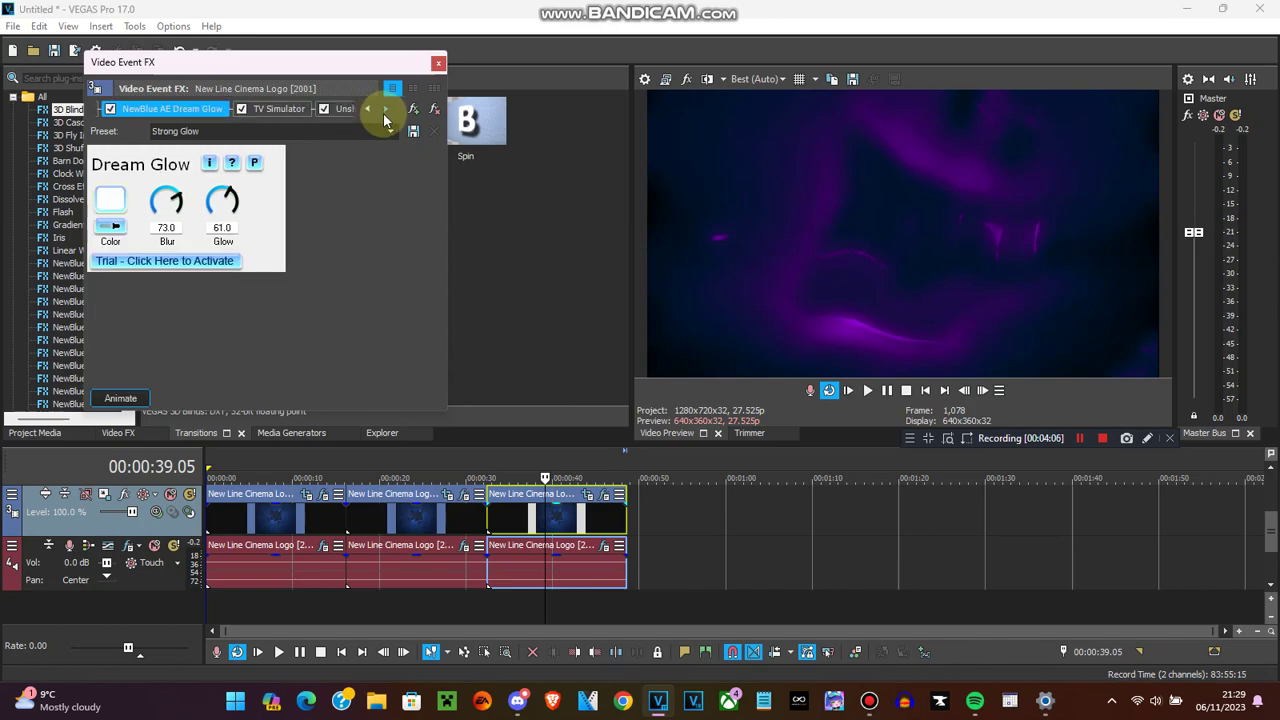
{"action": "left_click", "coordinate": [292, 111]}
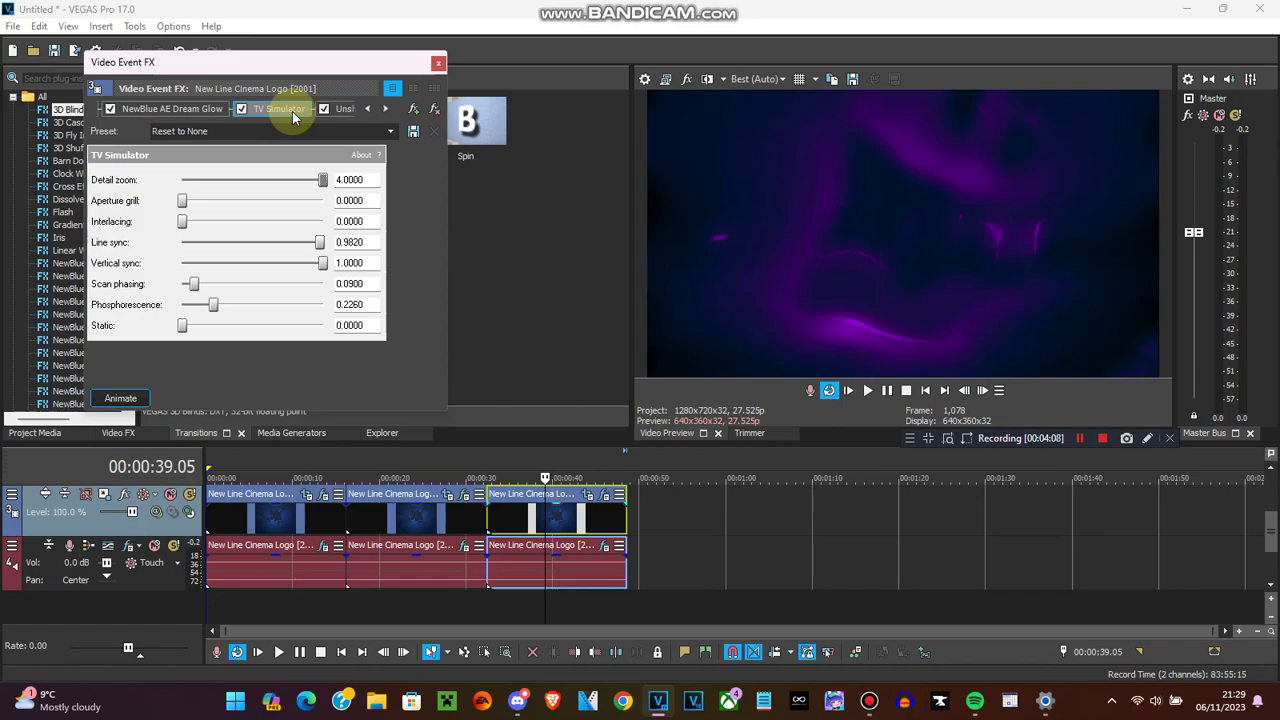
{"action": "left_click", "coordinate": [288, 133]}
{"action": "type", "text": "Siz"}
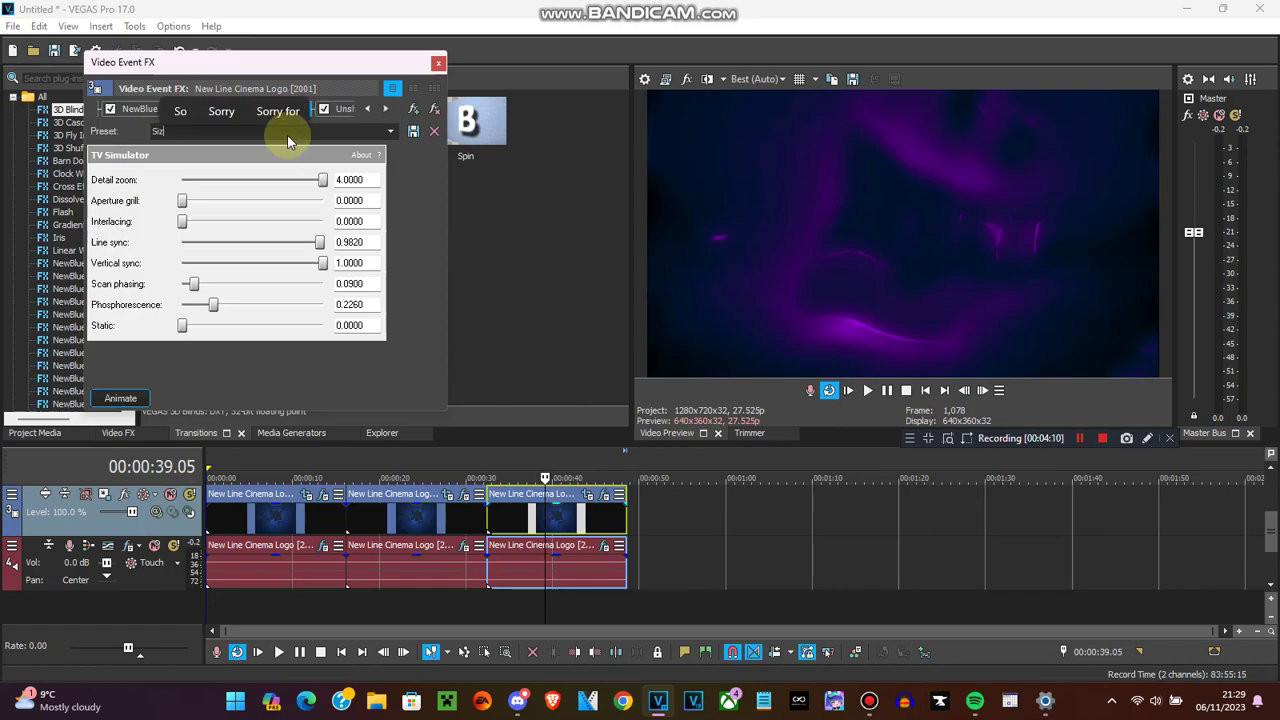
{"action": "type", "text": "eMashup V21"}
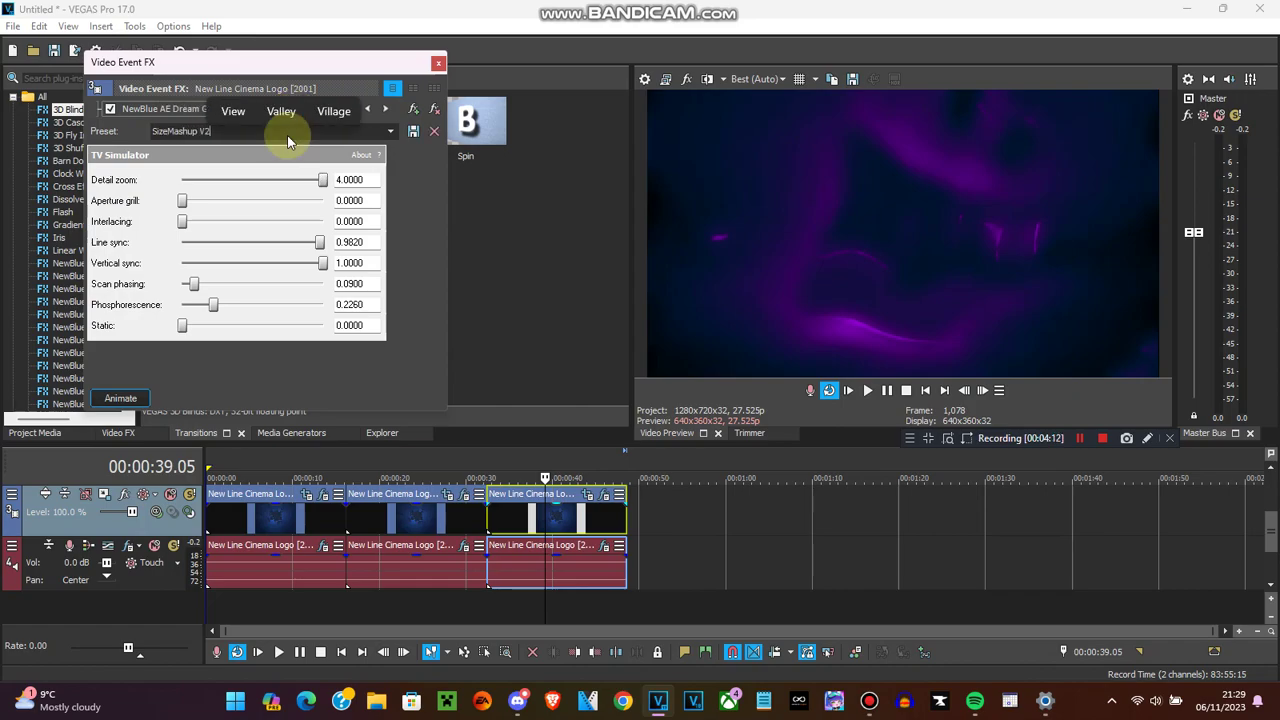
- Show the third clip's Unsharp Mask settings and step through the colour points of its Gradient Map
{"action": "left_click", "coordinate": [340, 113]}
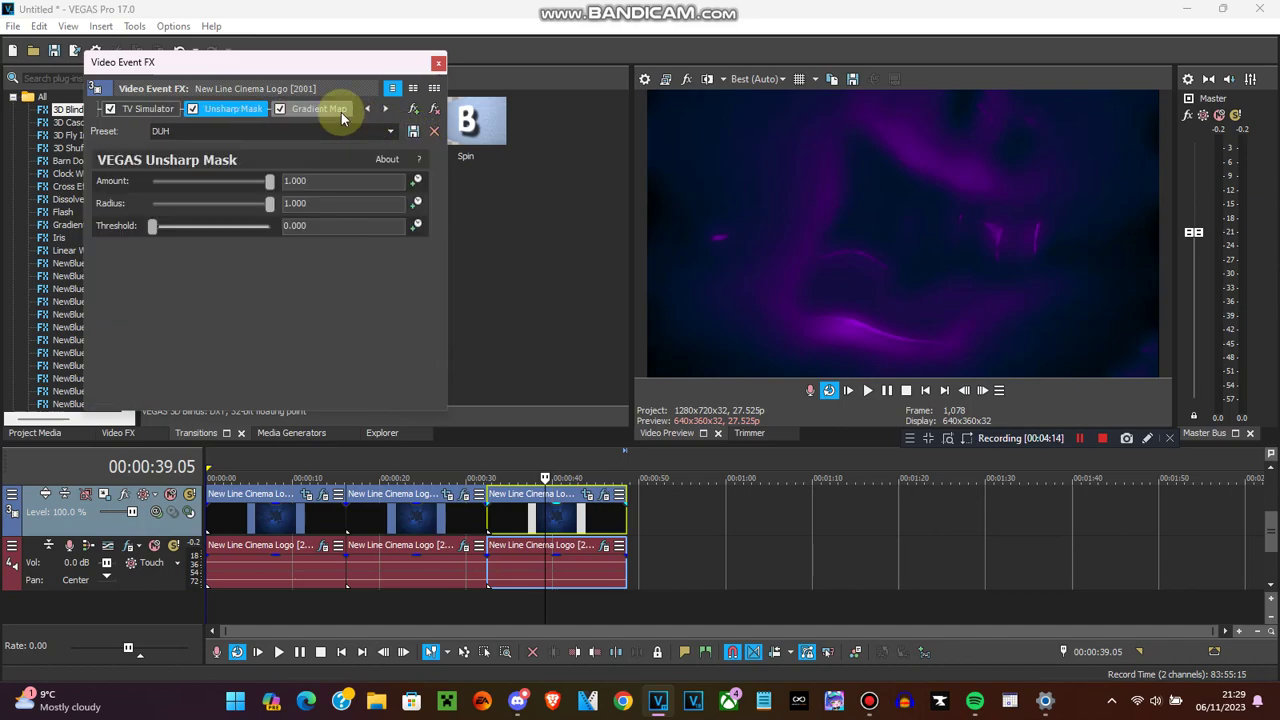
{"action": "left_click", "coordinate": [333, 115]}
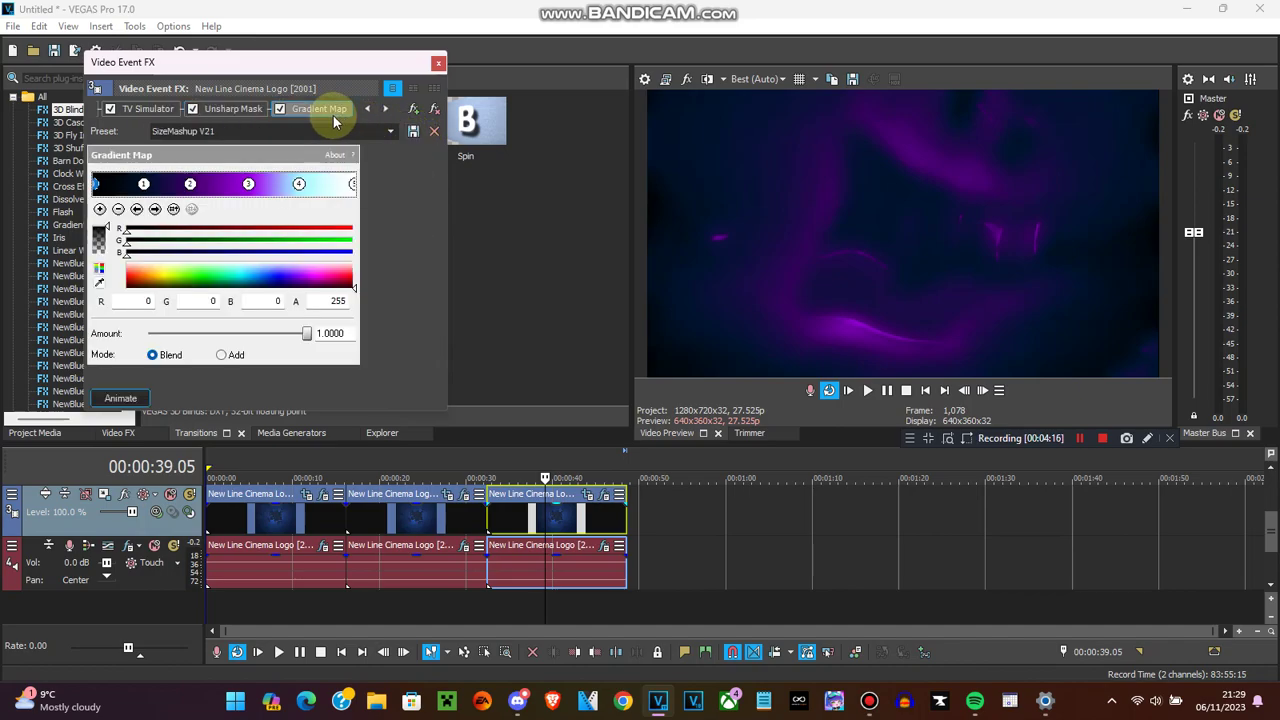
{"action": "left_click", "coordinate": [154, 209]}
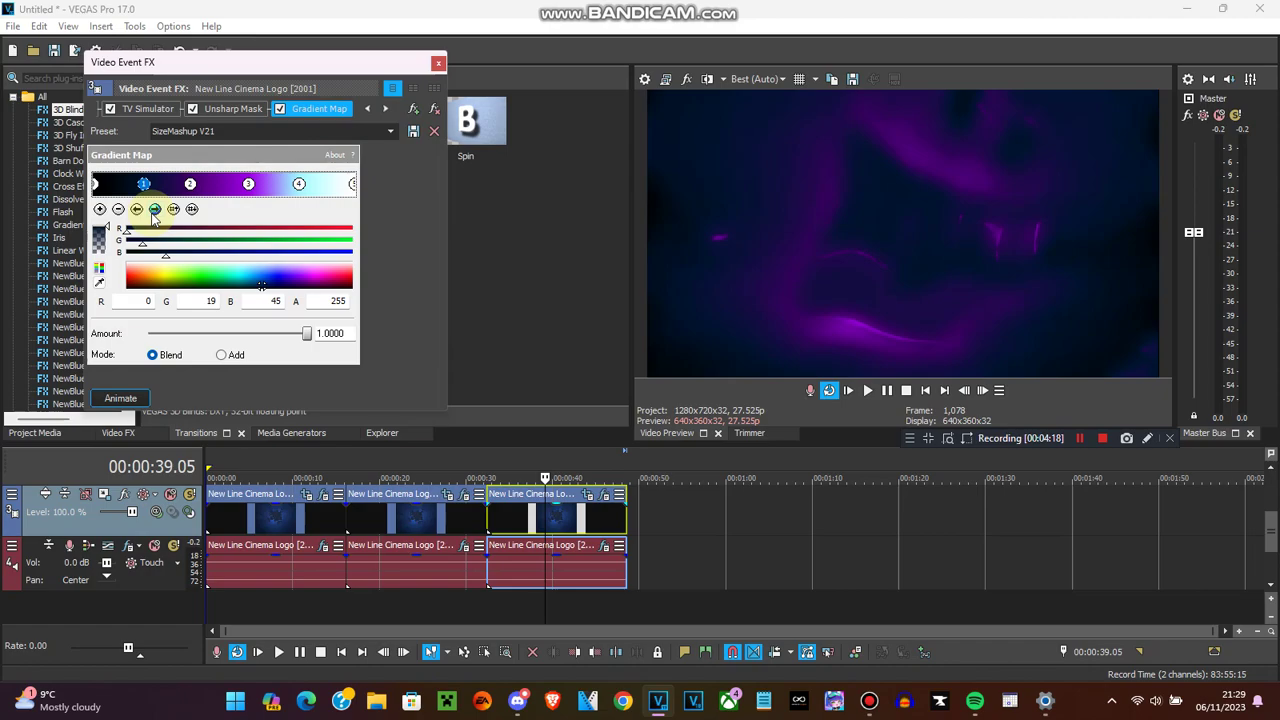
{"action": "left_click", "coordinate": [154, 210]}
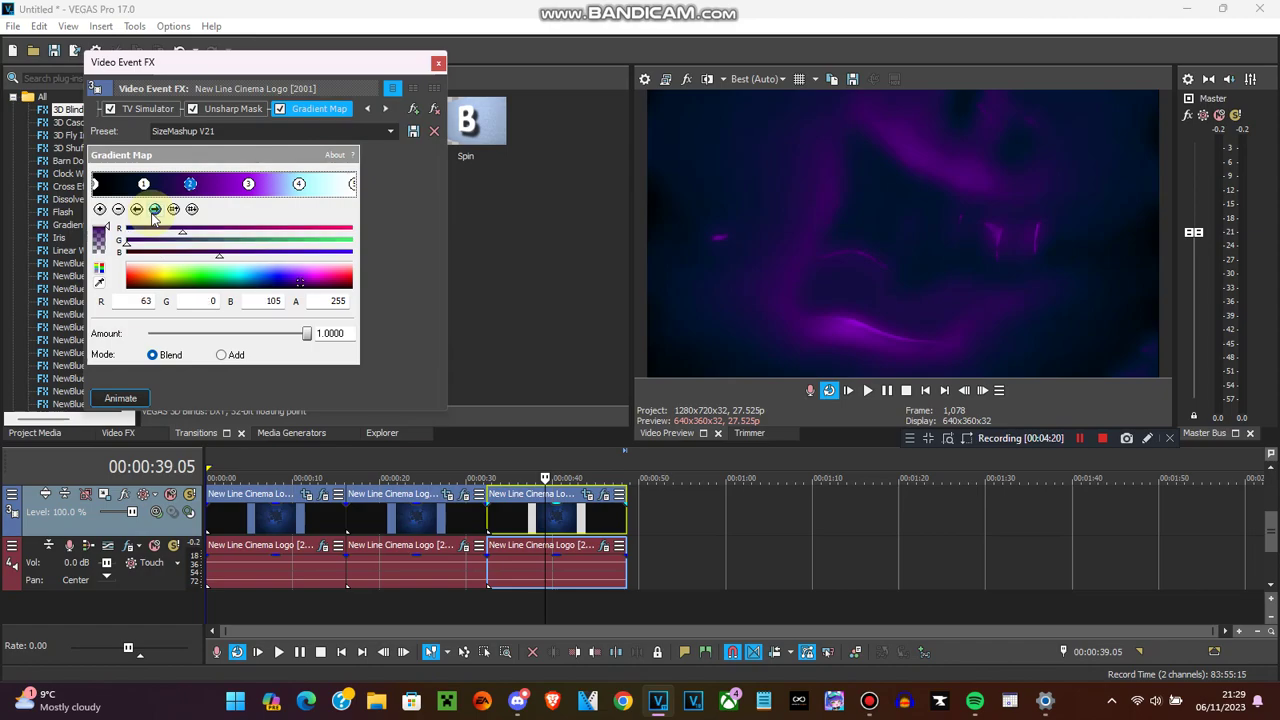
{"action": "left_click", "coordinate": [154, 210]}
{"action": "left_click", "coordinate": [154, 210]}
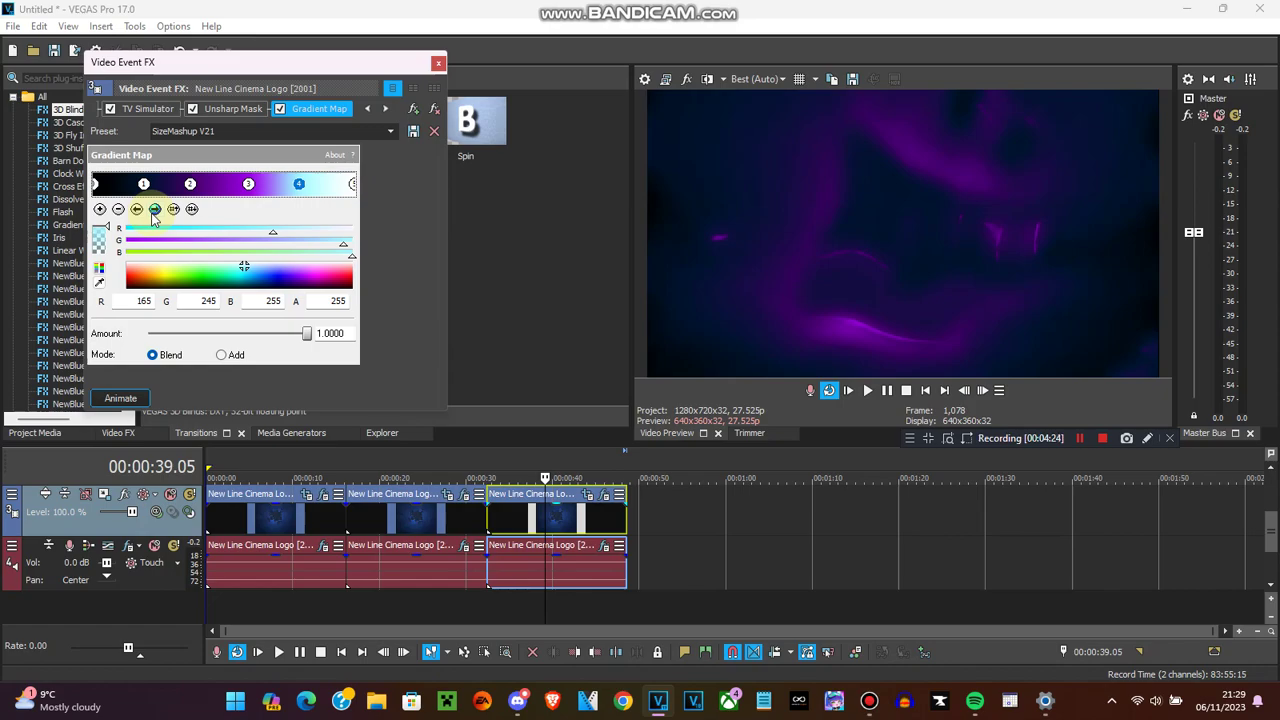
{"action": "left_click", "coordinate": [154, 210]}
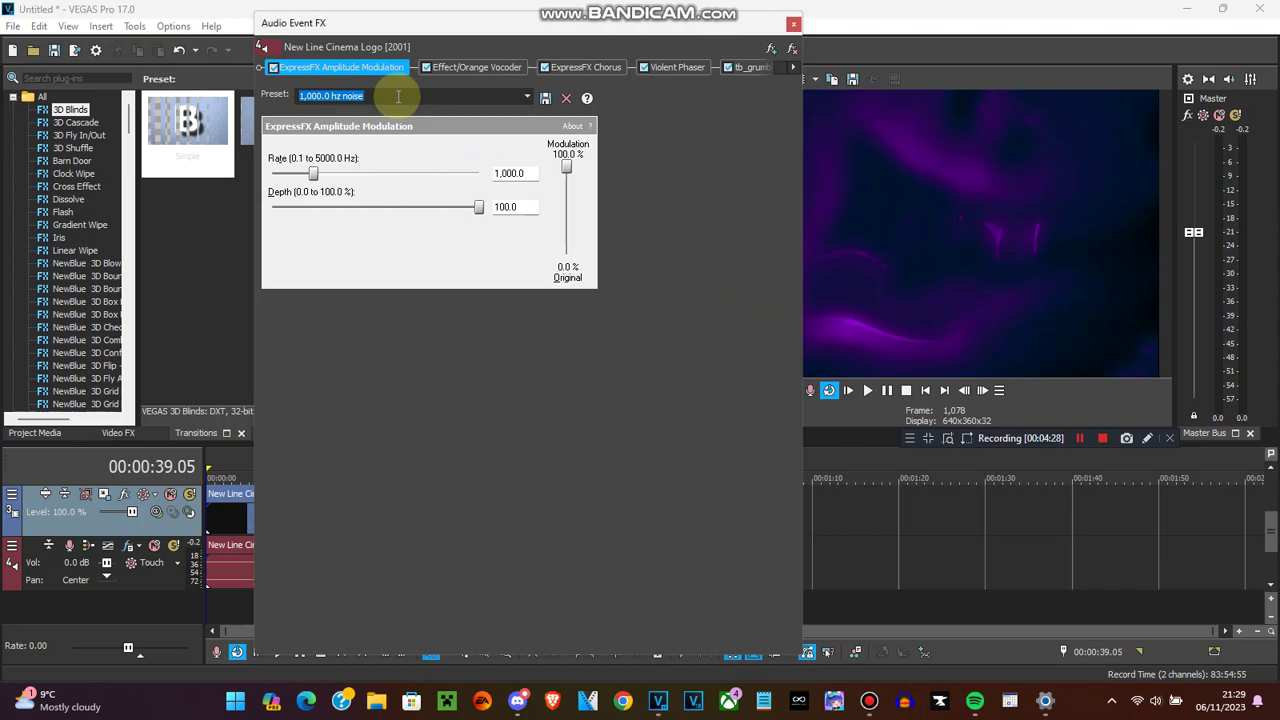
- Enter "Ruined" as the preset name of the third clip's ExpressFX Amplitude Modulation and check the preset list
{"action": "type", "text": "Ruled"}
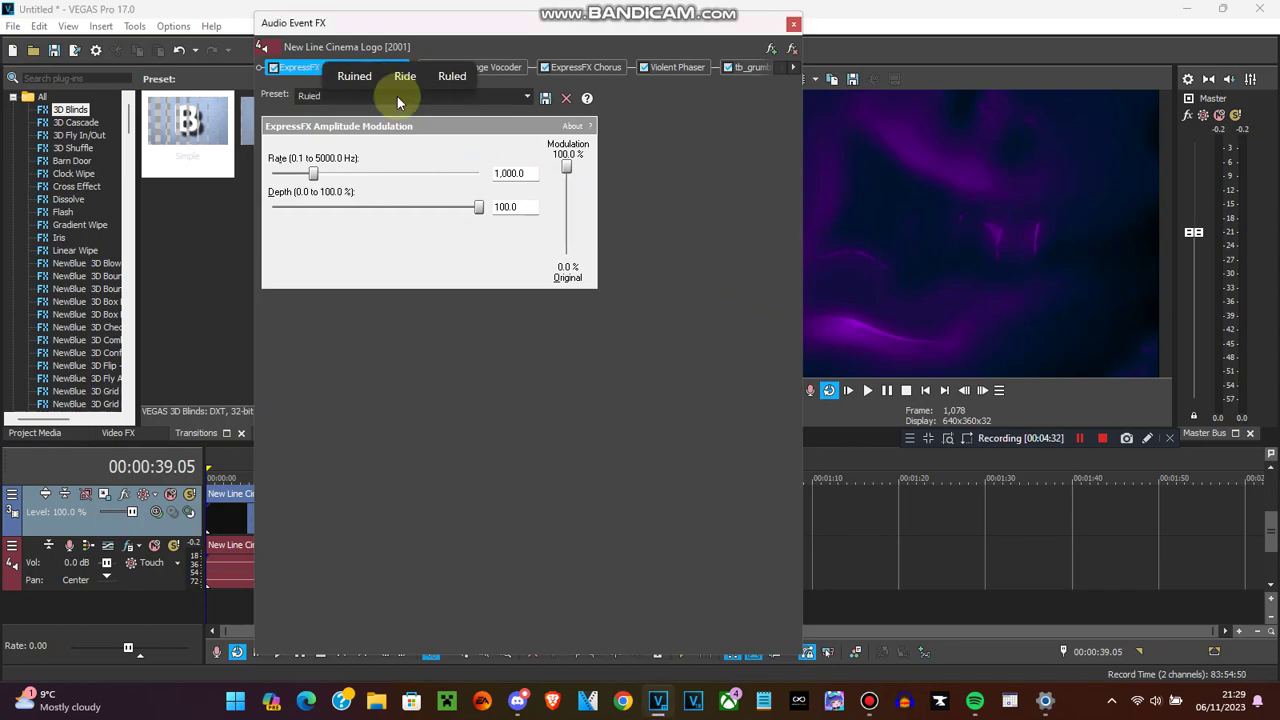
{"action": "left_click", "coordinate": [345, 74]}
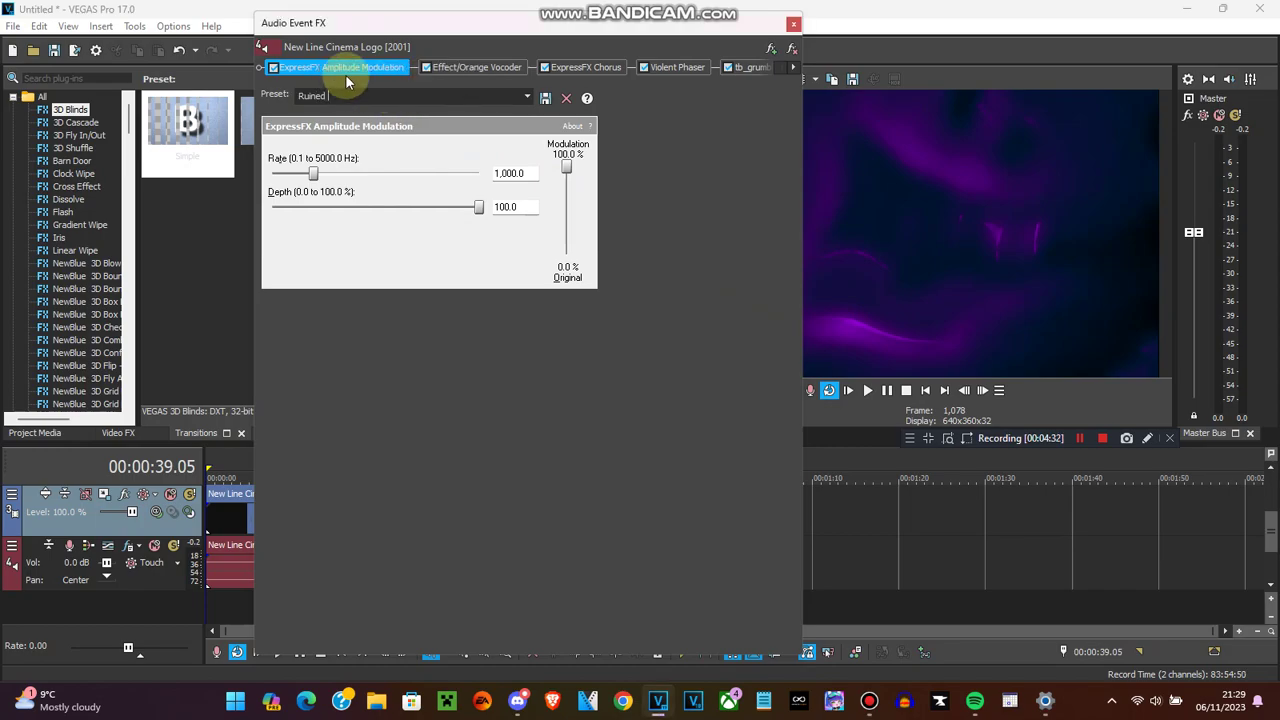
{"action": "left_click", "coordinate": [527, 96]}
{"action": "left_click", "coordinate": [371, 330]}
- Show the third clip's audio effect settings for Orange Vocoder, ExpressFX Chorus, Violent Phaser and tb_grumblebum
{"action": "left_click", "coordinate": [466, 67]}
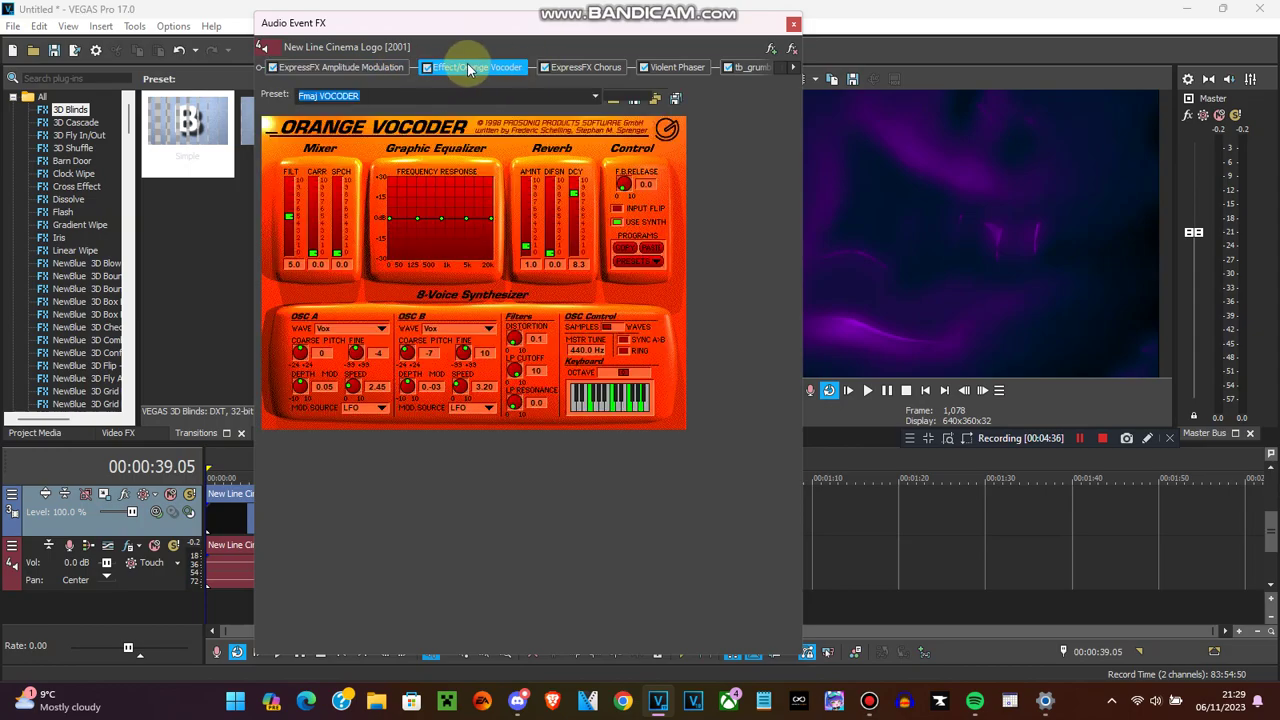
{"action": "left_click", "coordinate": [600, 68]}
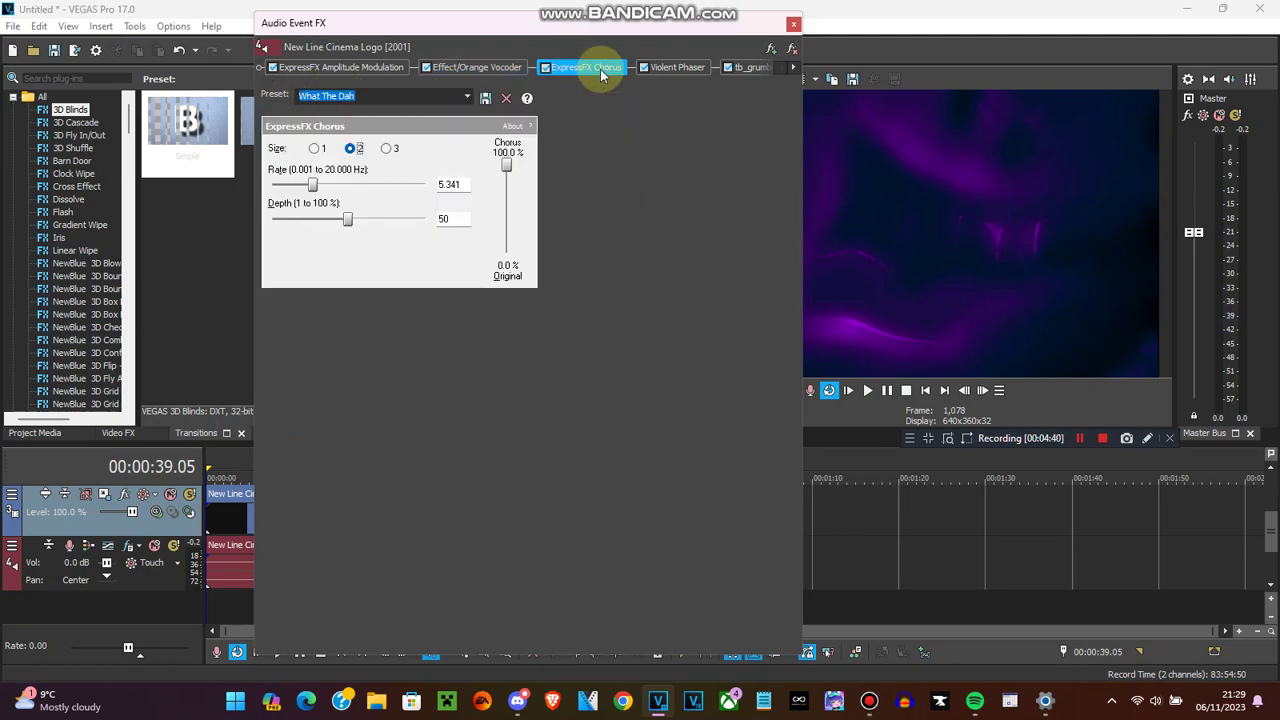
{"action": "left_click", "coordinate": [670, 68]}
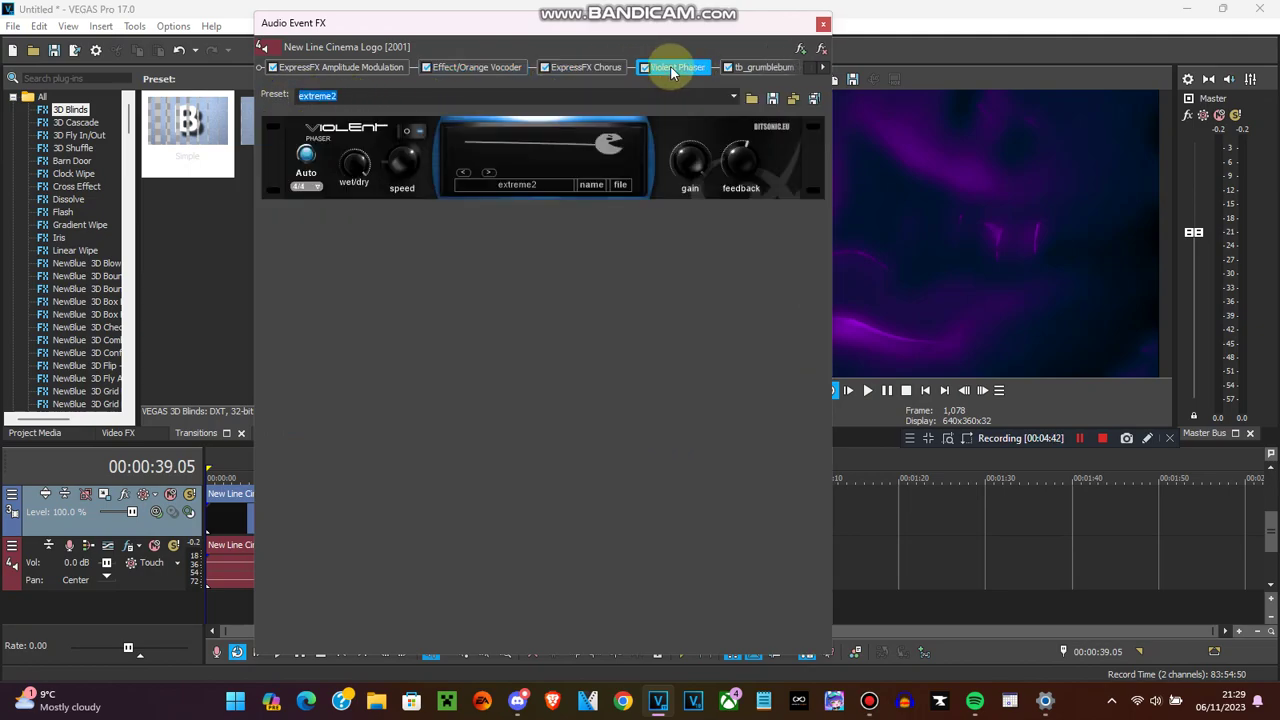
{"action": "left_click", "coordinate": [763, 68]}
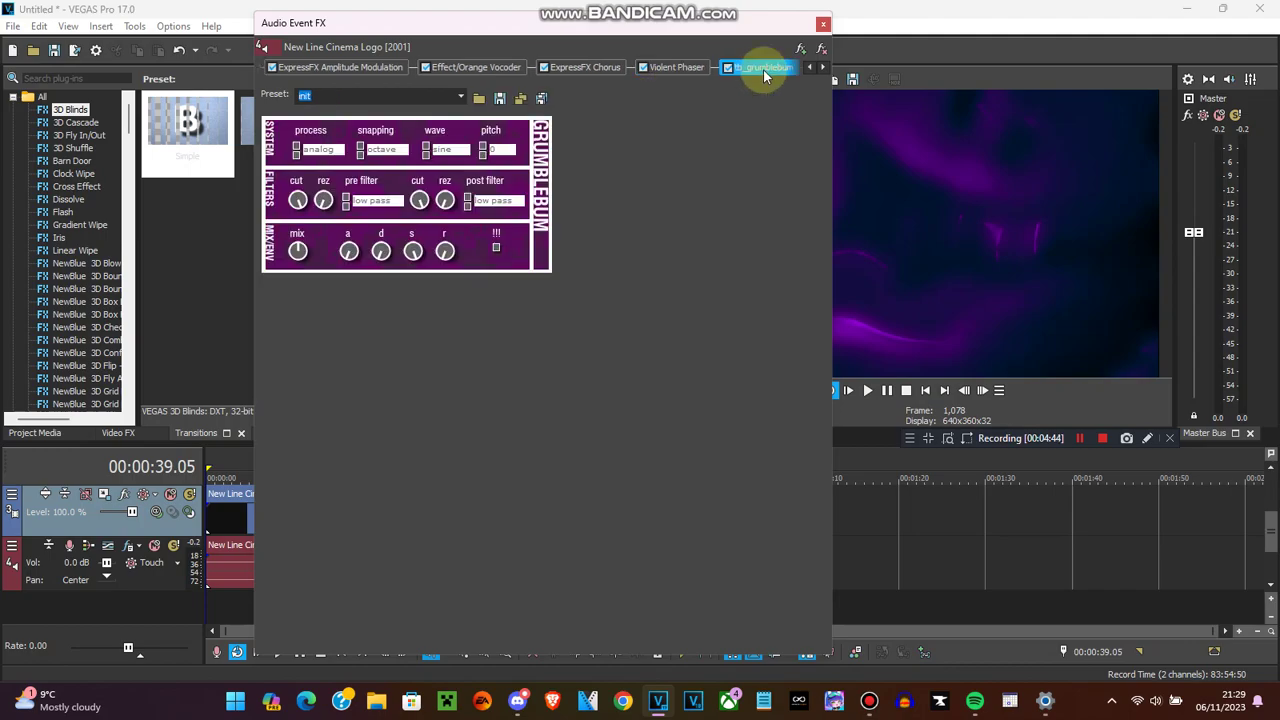
- Show the settings of IO/Phaser and IL Vocodex at the end of the third clip's audio effect chain
{"action": "left_click", "coordinate": [823, 68]}
{"action": "left_click", "coordinate": [823, 68]}
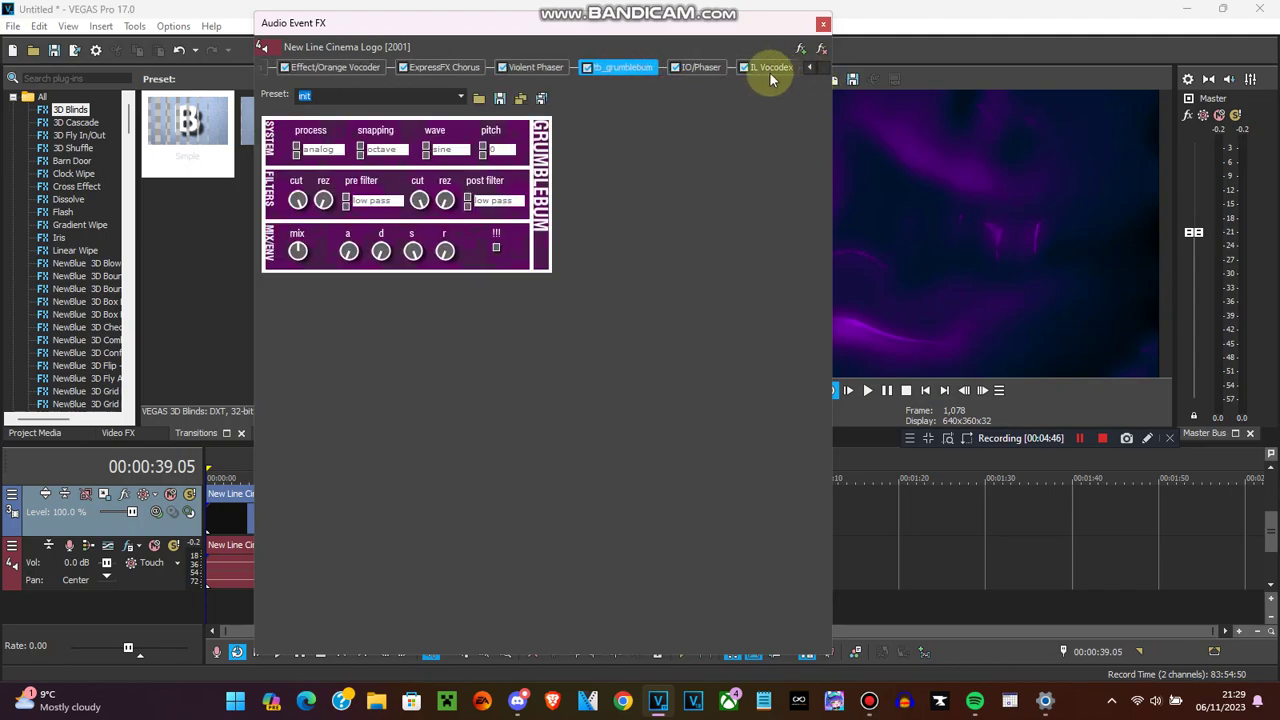
{"action": "left_click", "coordinate": [712, 68]}
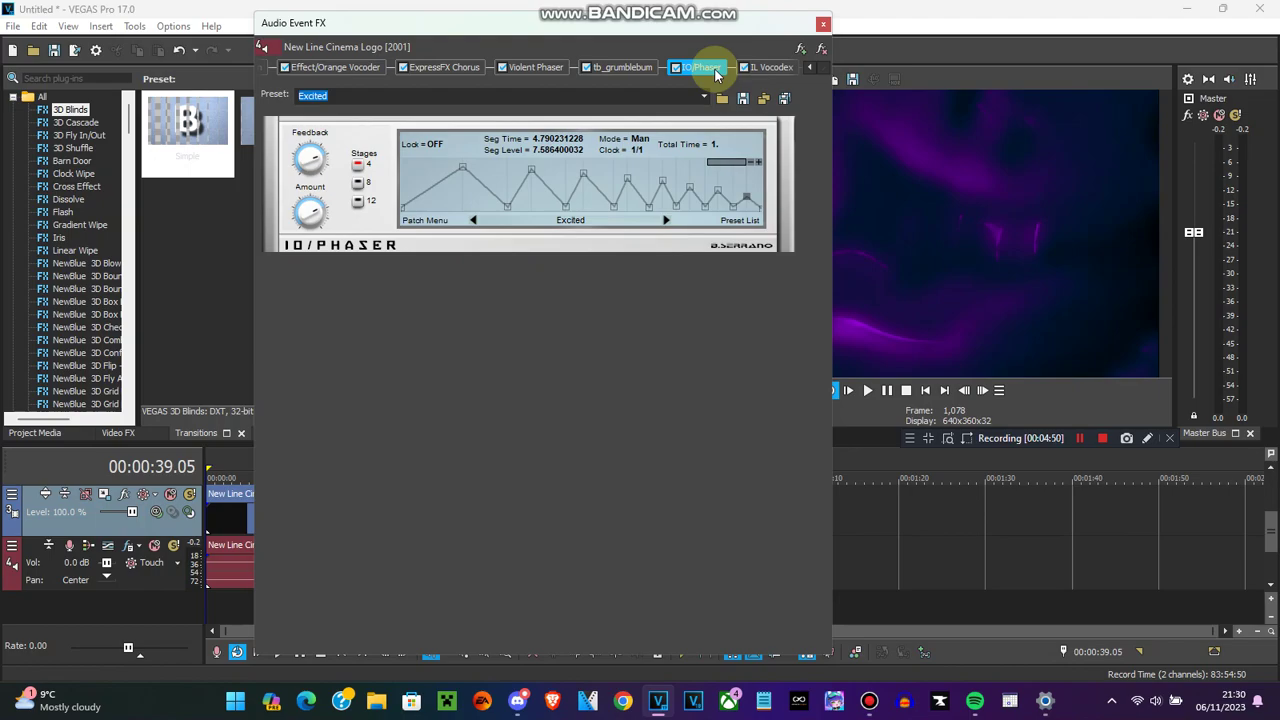
{"action": "left_click", "coordinate": [768, 67]}
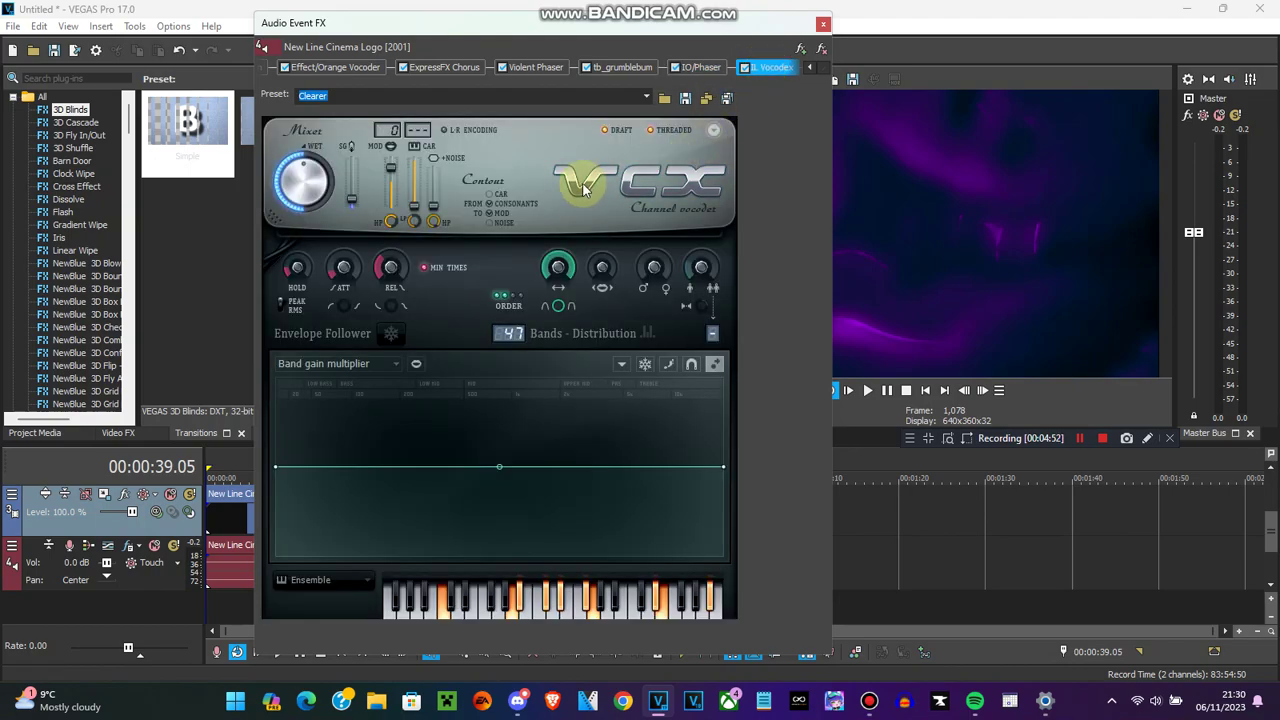